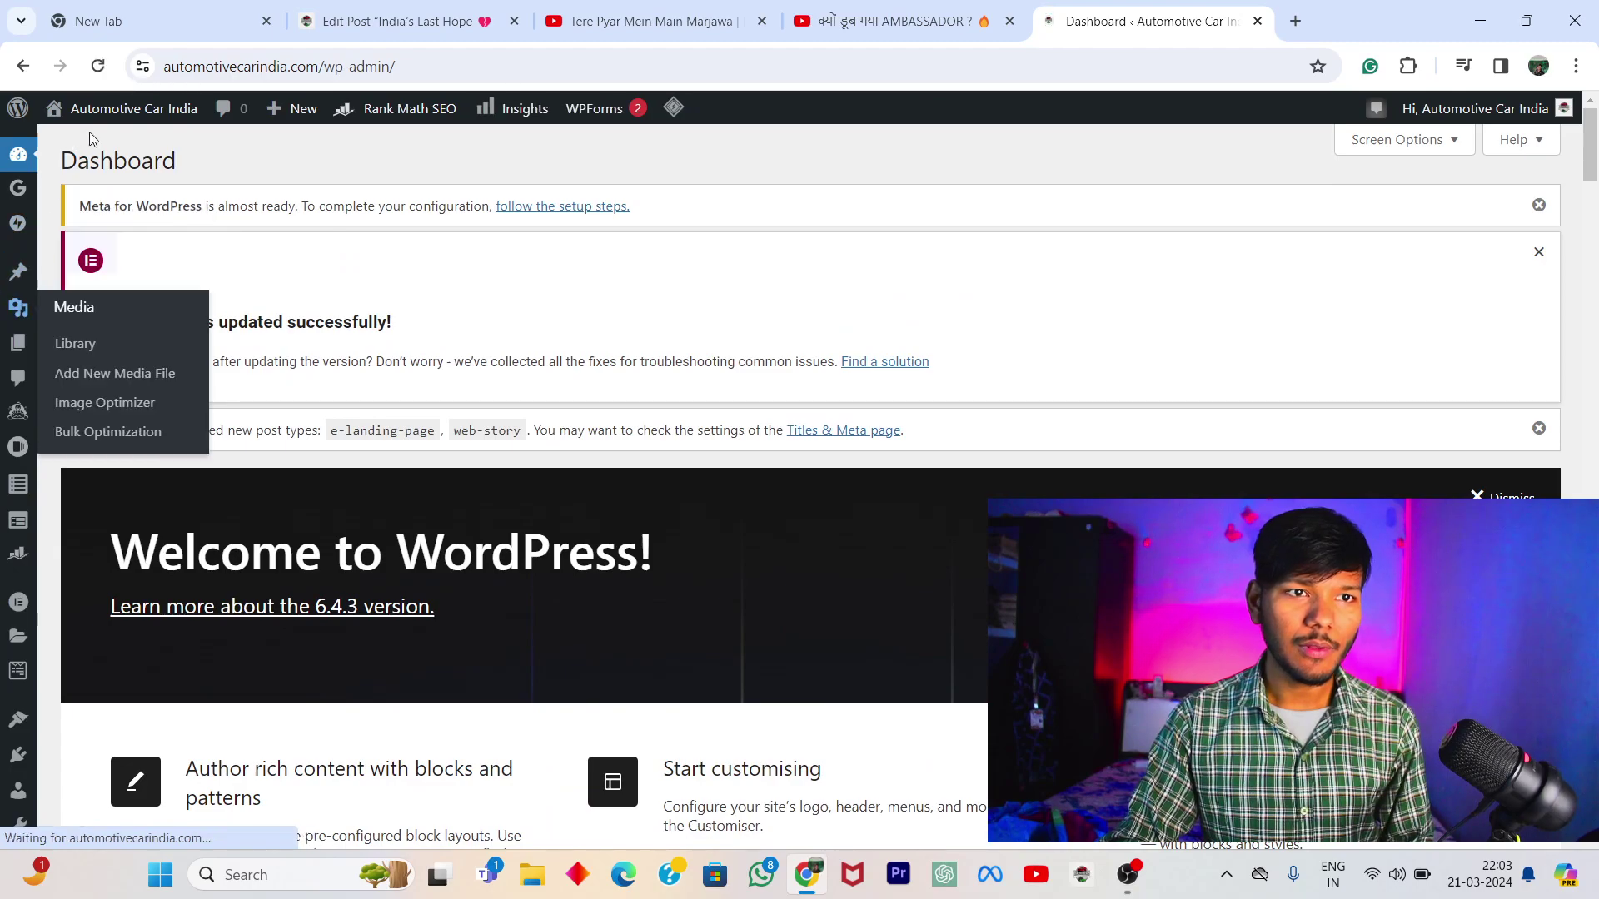
# - Open Users > All Users to list the site's Administrator and Editor accounts
pyautogui.scroll(-3, 908, 493)
pyautogui.scroll(-7, 883, 491)
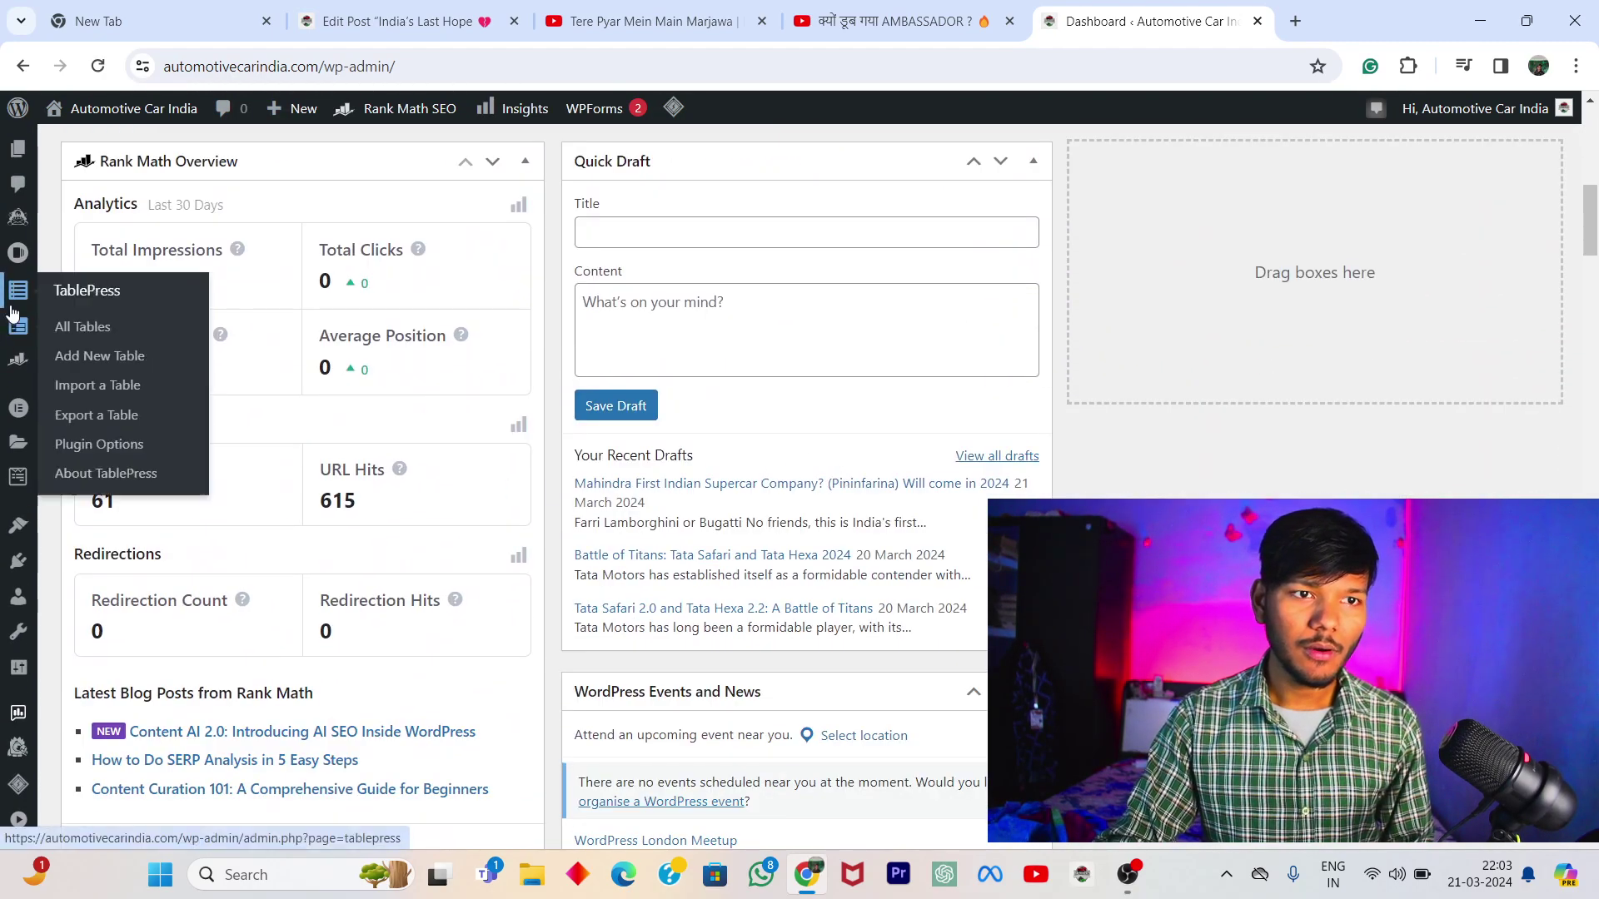
pyautogui.moveTo(20, 601)
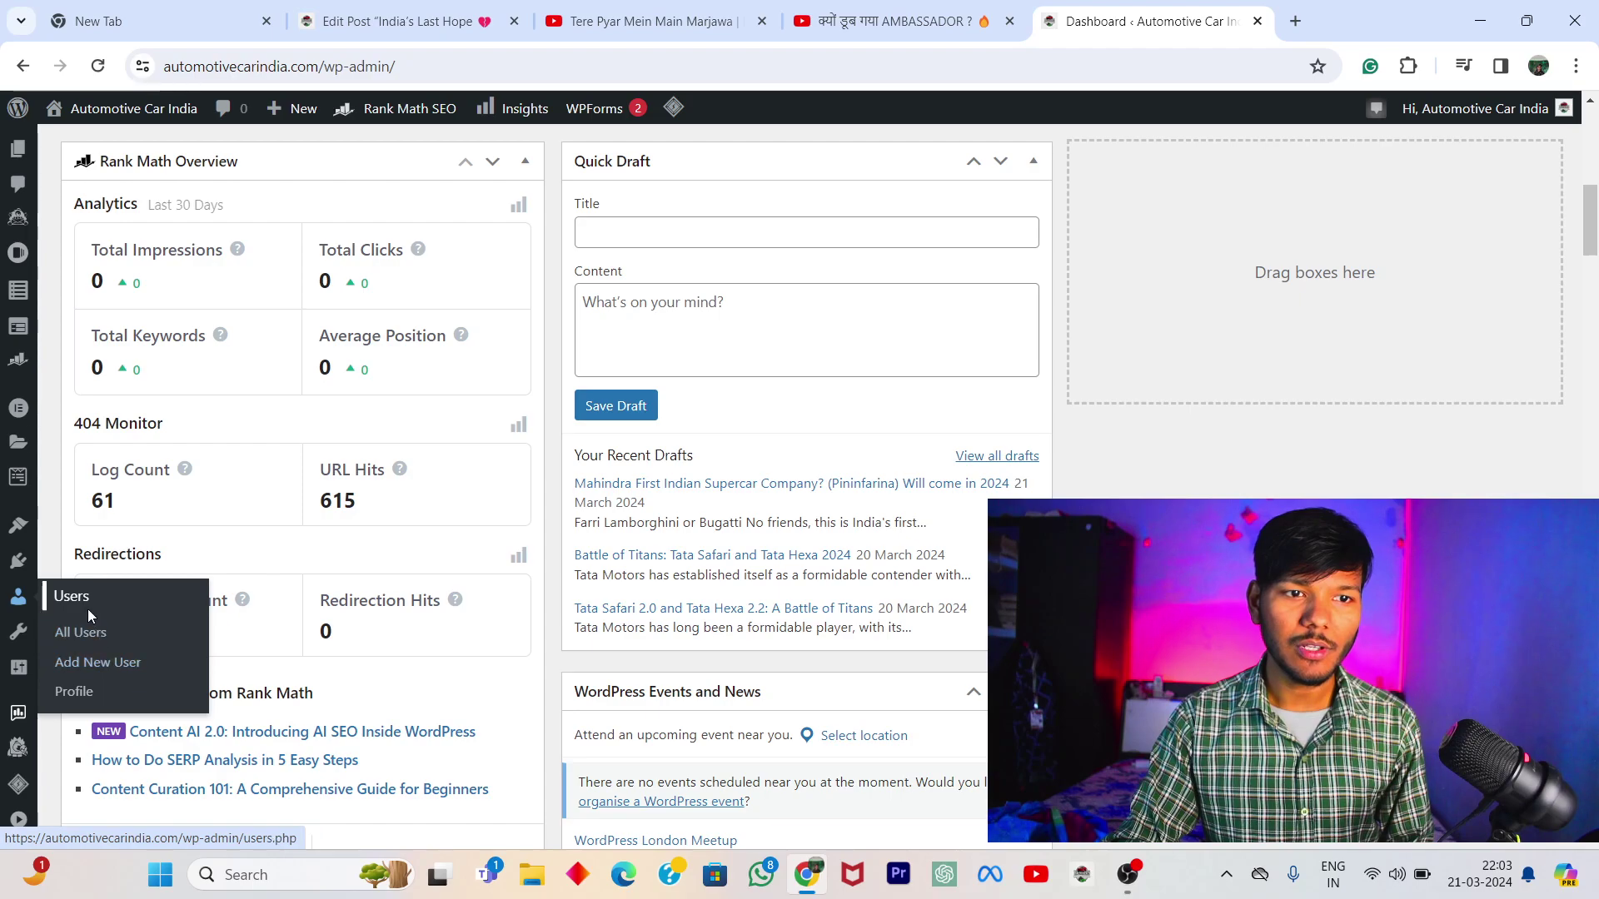
pyautogui.click(87, 632)
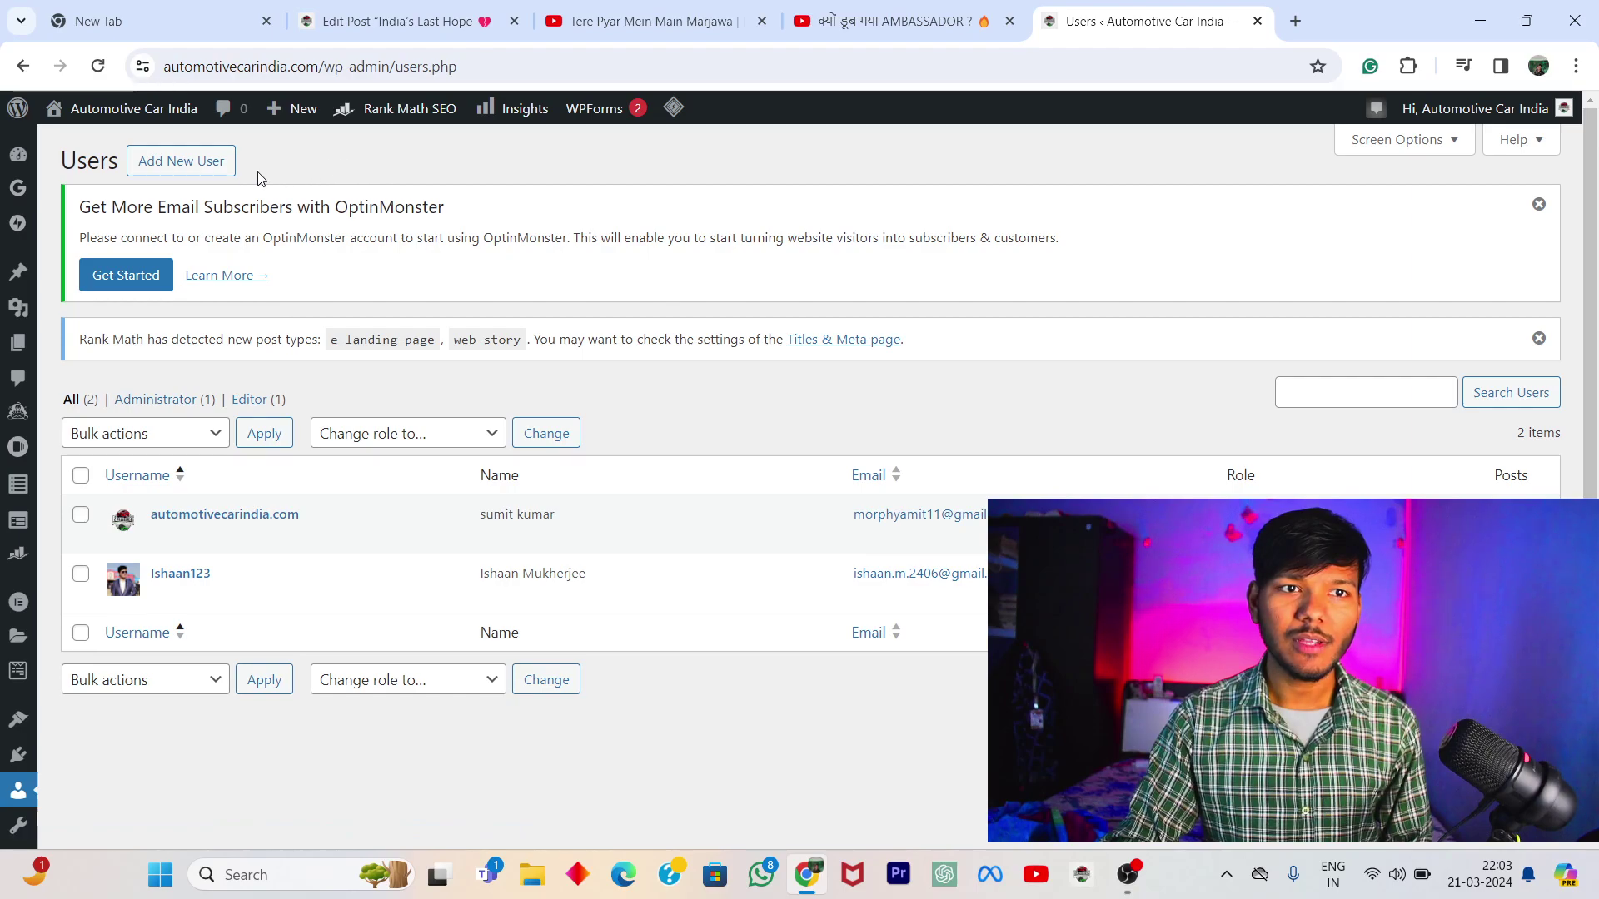
# - Start a new account with Add New User and place the cursor in Username
pyautogui.click(188, 166)
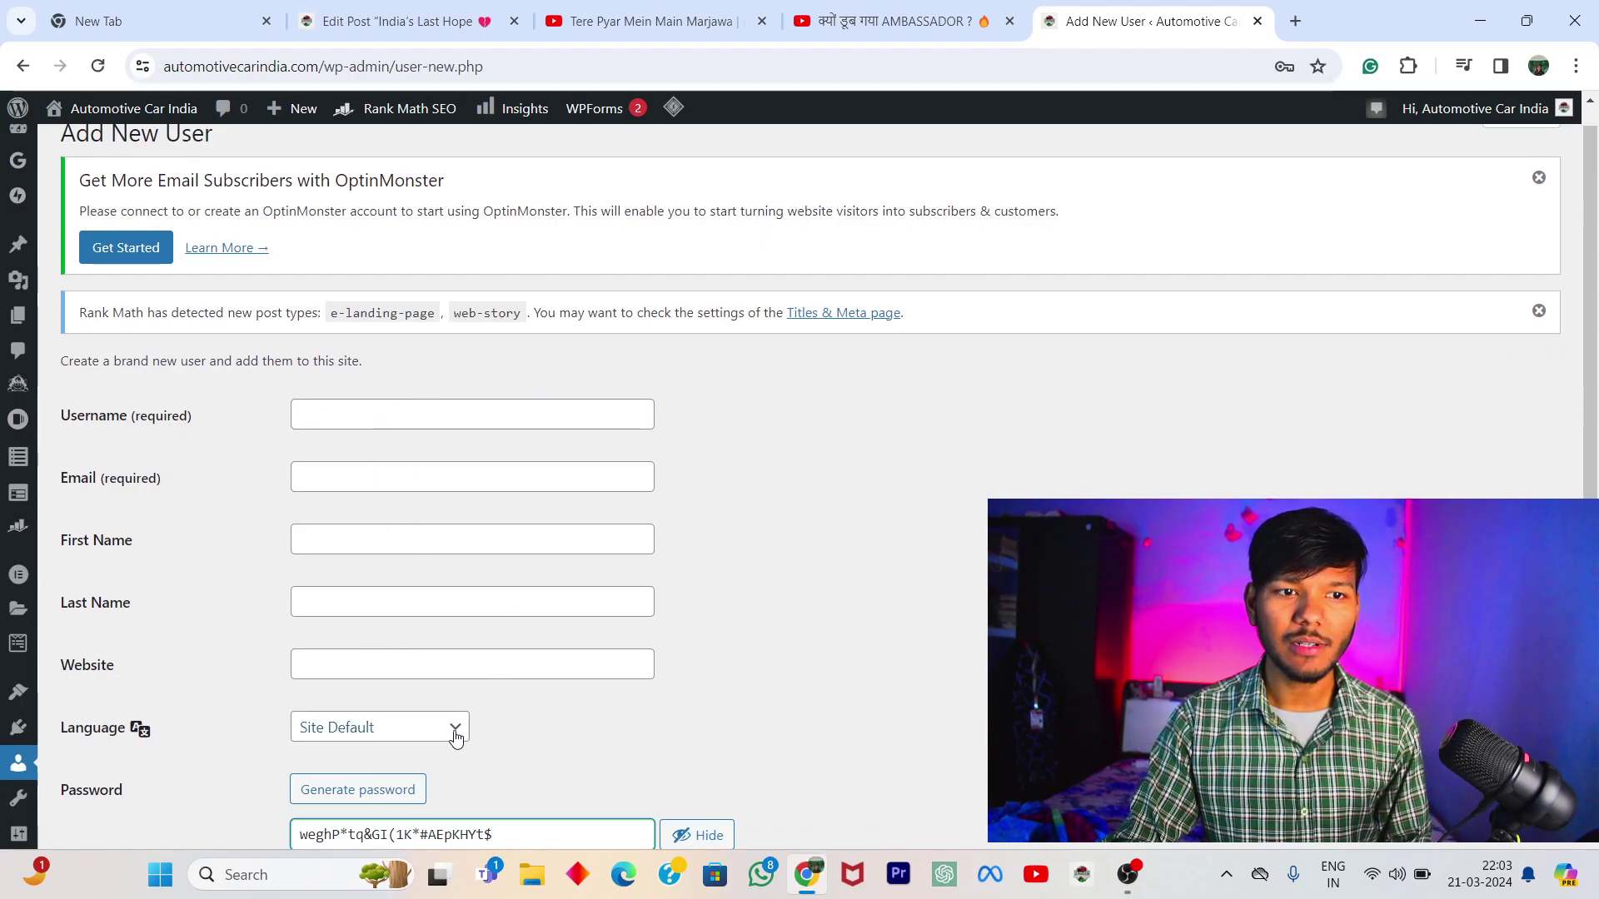
pyautogui.scroll(-4, 467, 700)
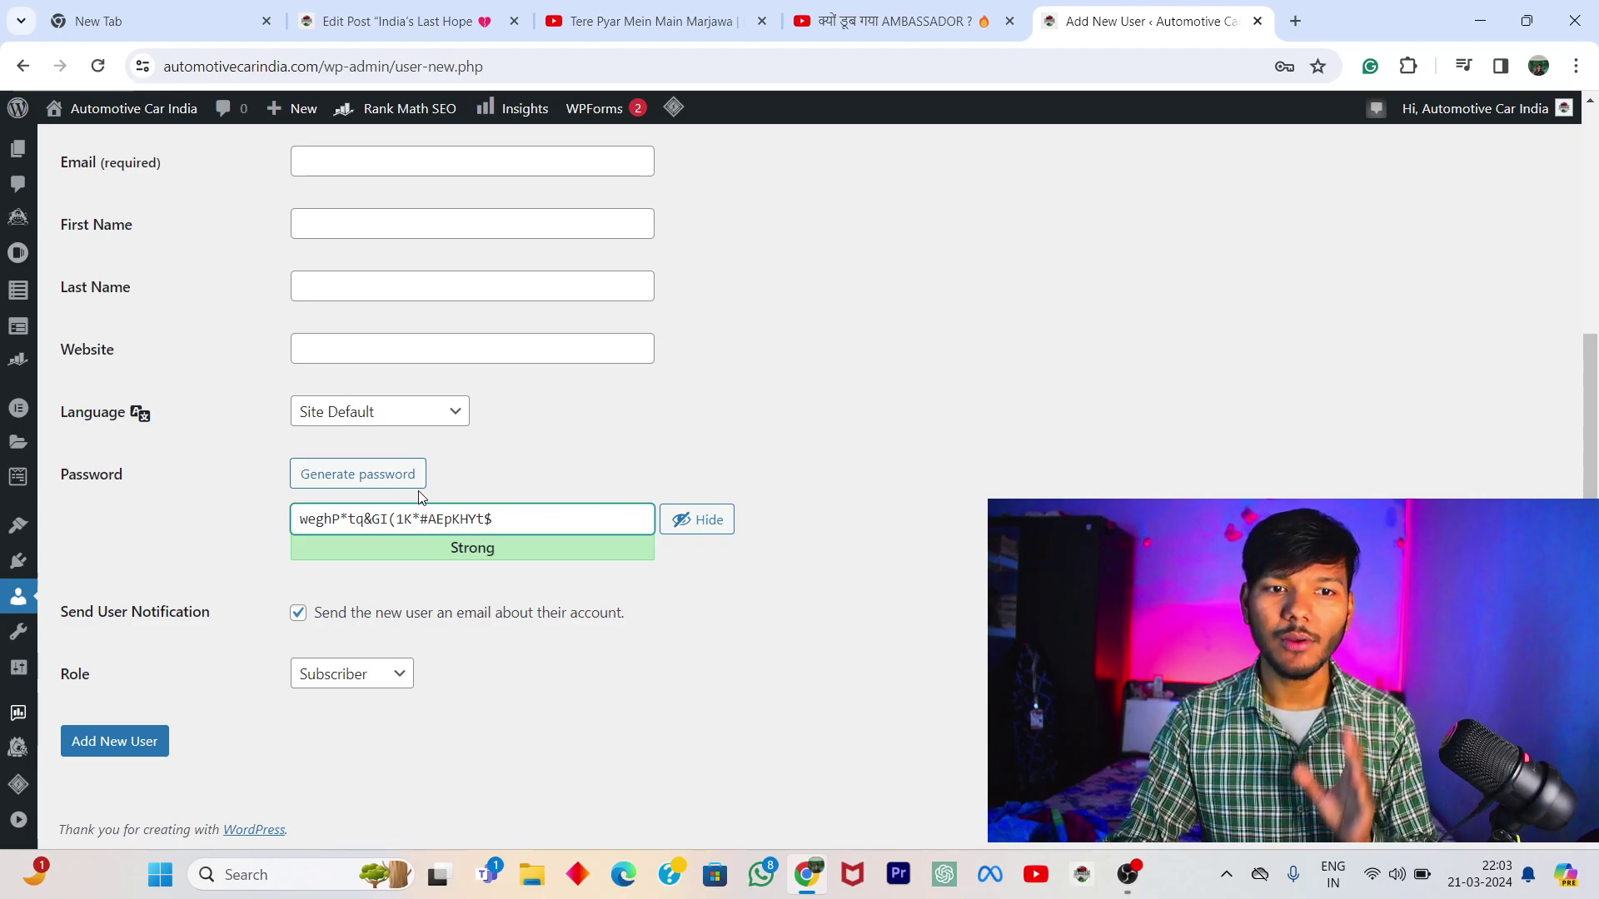
pyautogui.scroll(3, 441, 417)
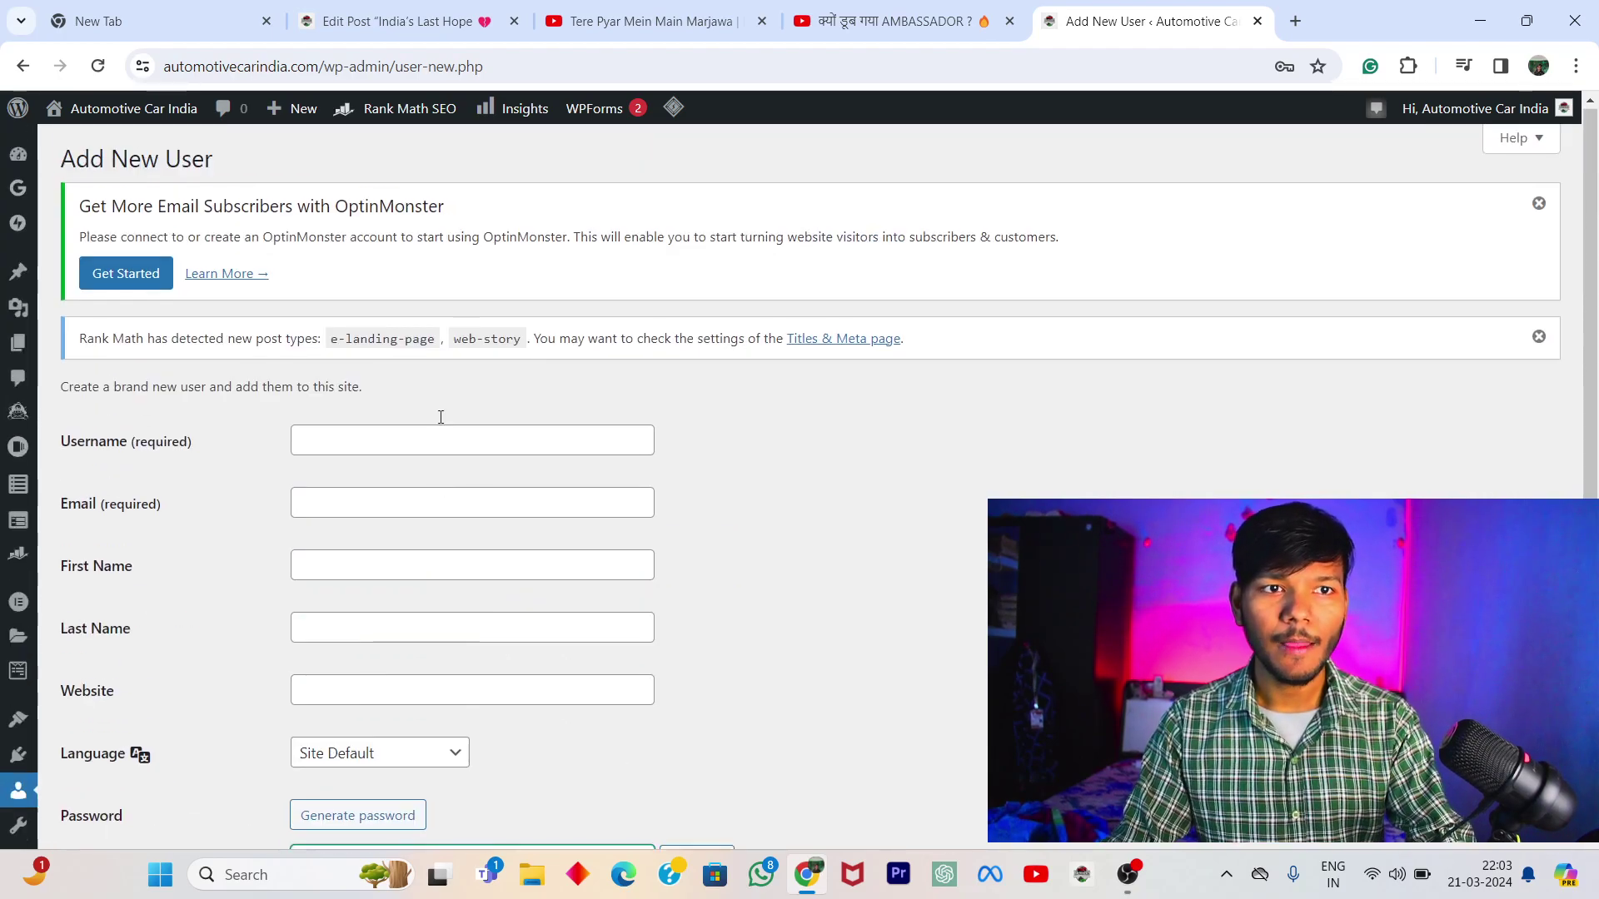
pyautogui.click(373, 437)
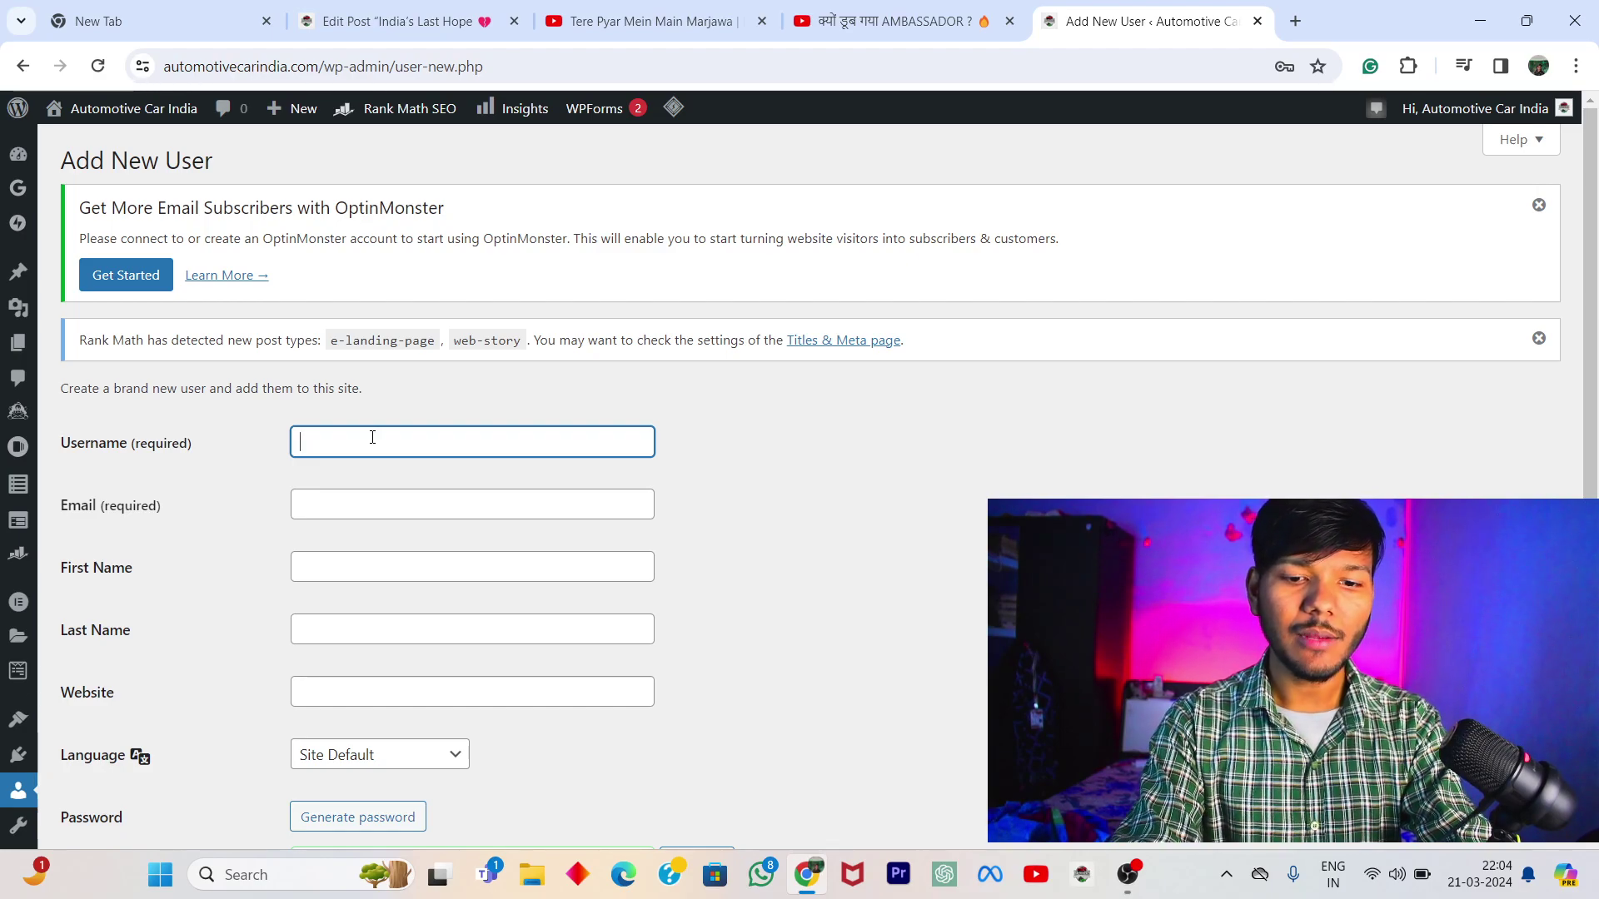
# - Enter the new user's username and pick the suggested e-mail address from autofill
pyautogui.write('sumit')
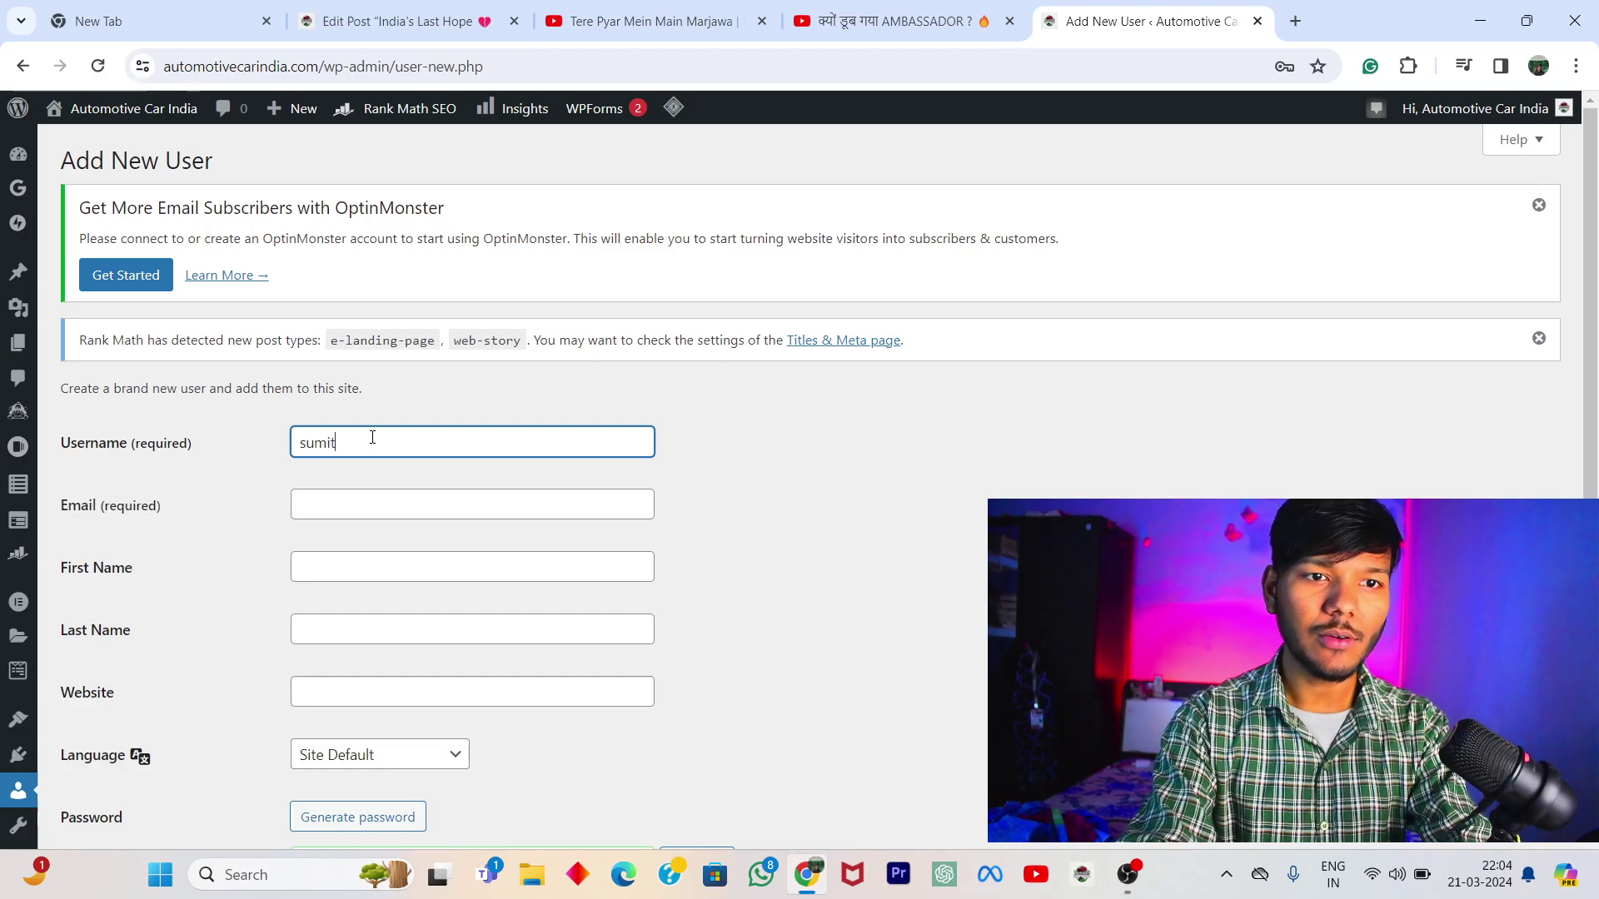
pyautogui.write('123')
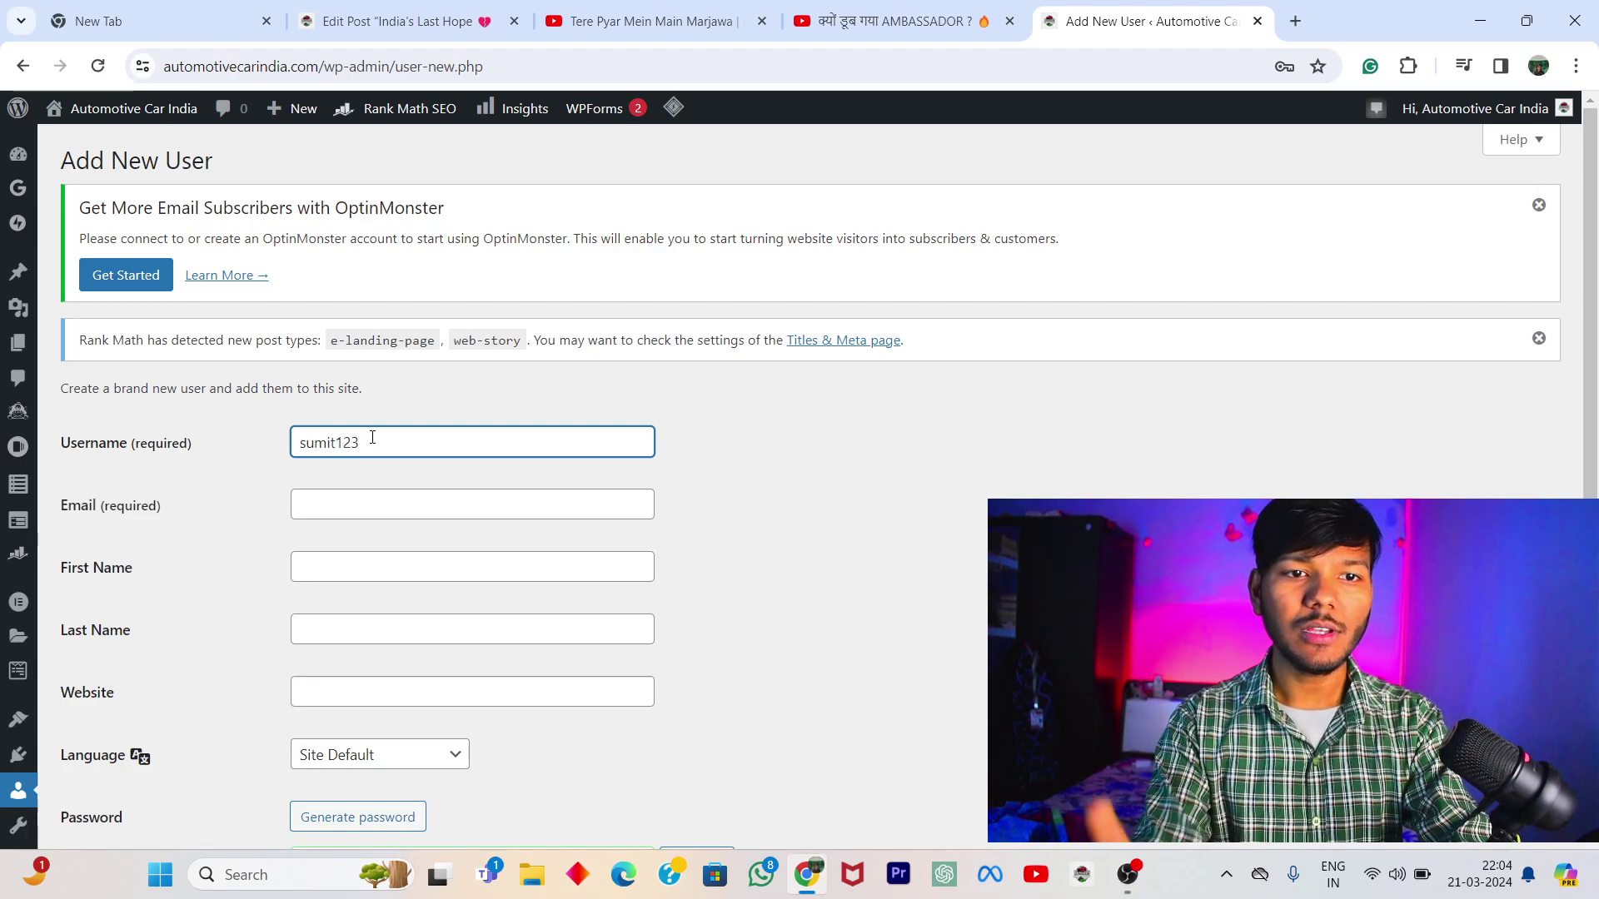
pyautogui.click(371, 503)
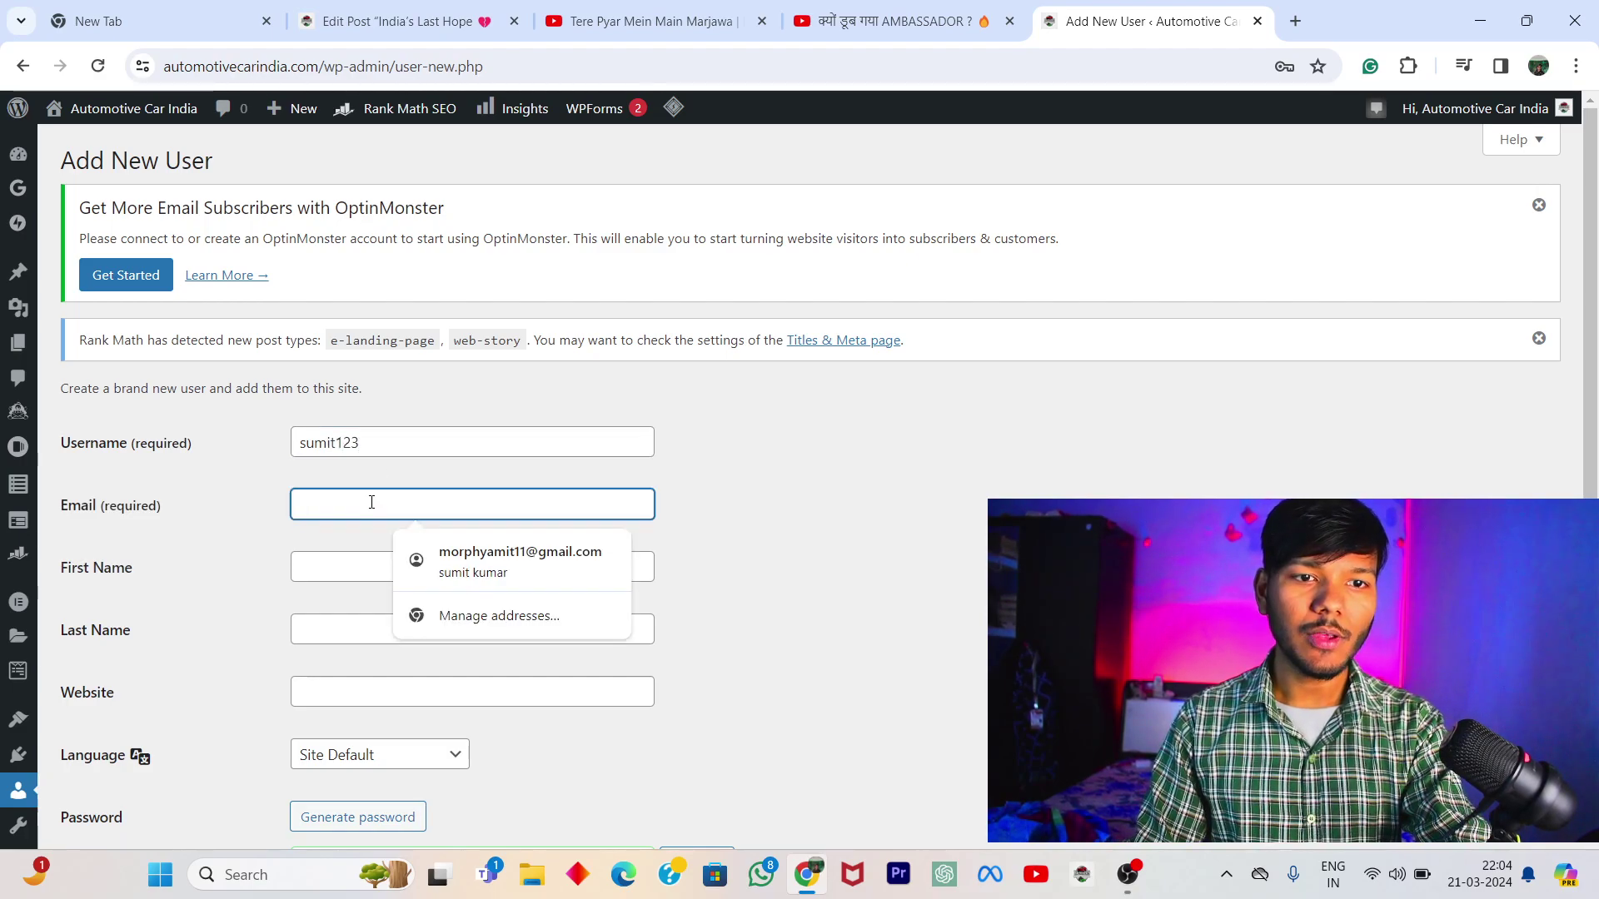
pyautogui.write('contact')
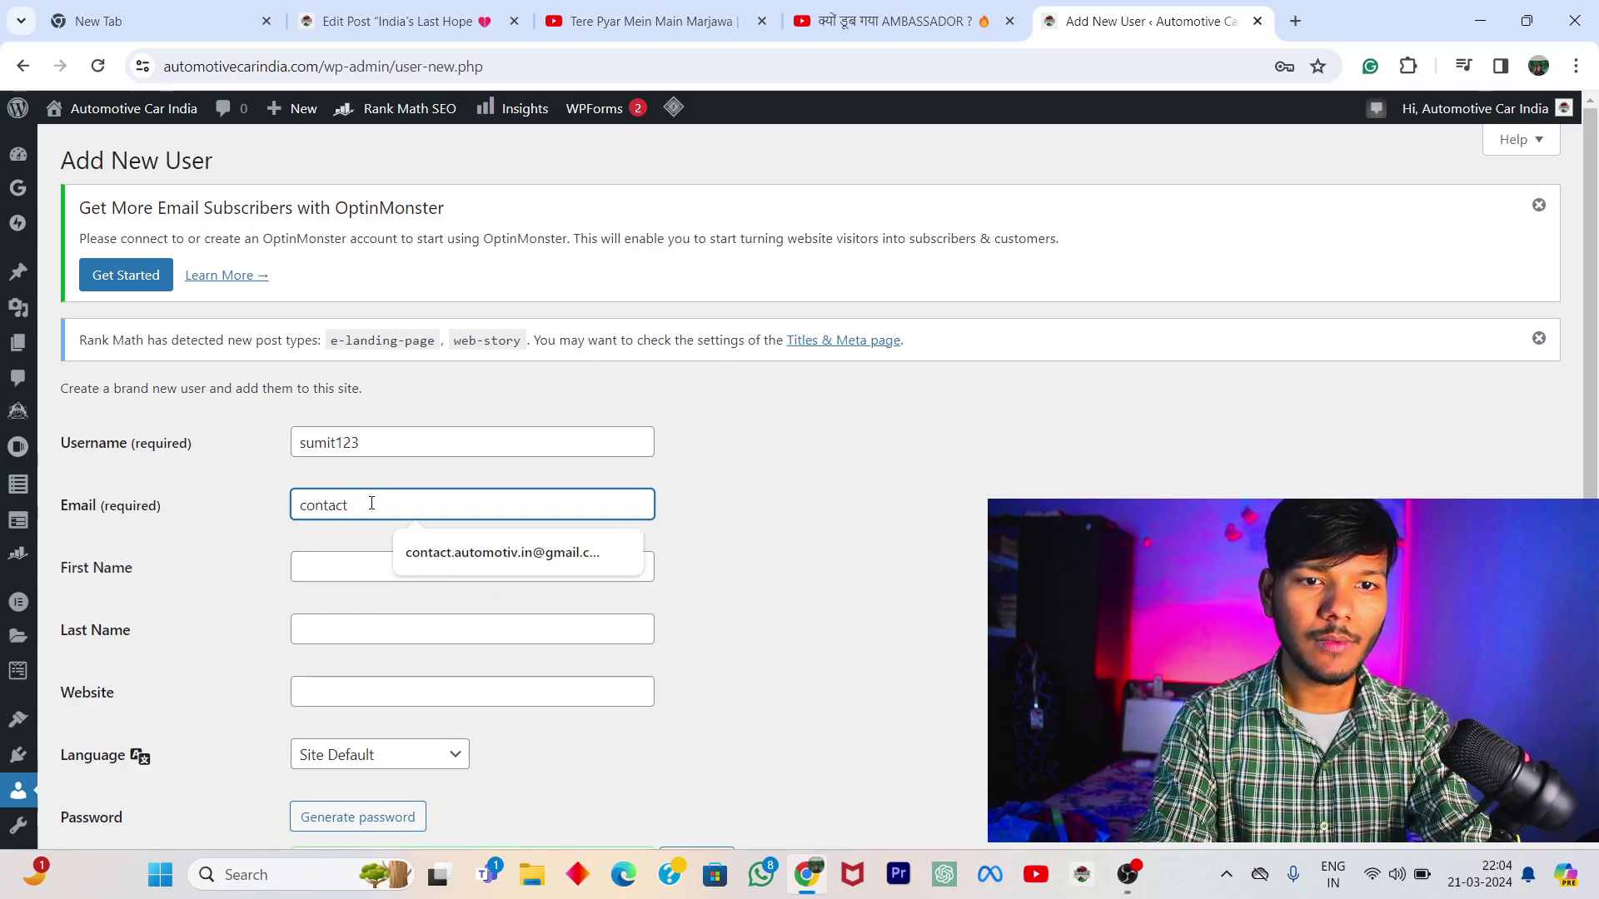
pyautogui.click(479, 536)
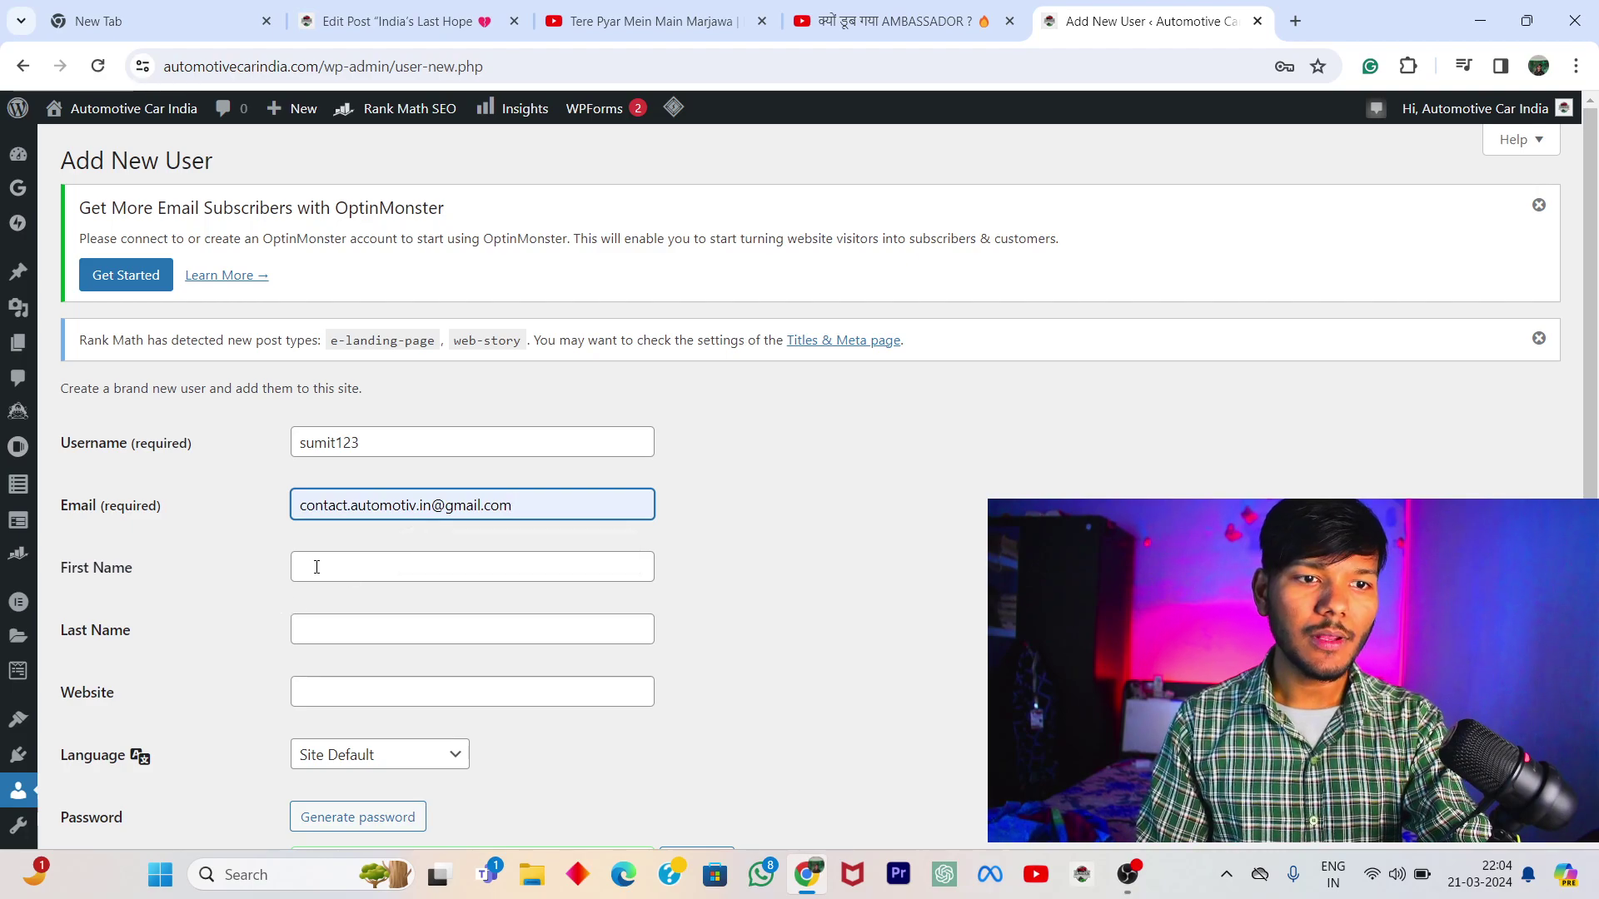
# - Fill in the user's first and last name and set Website to automotivecarindia.com
pyautogui.click(331, 567)
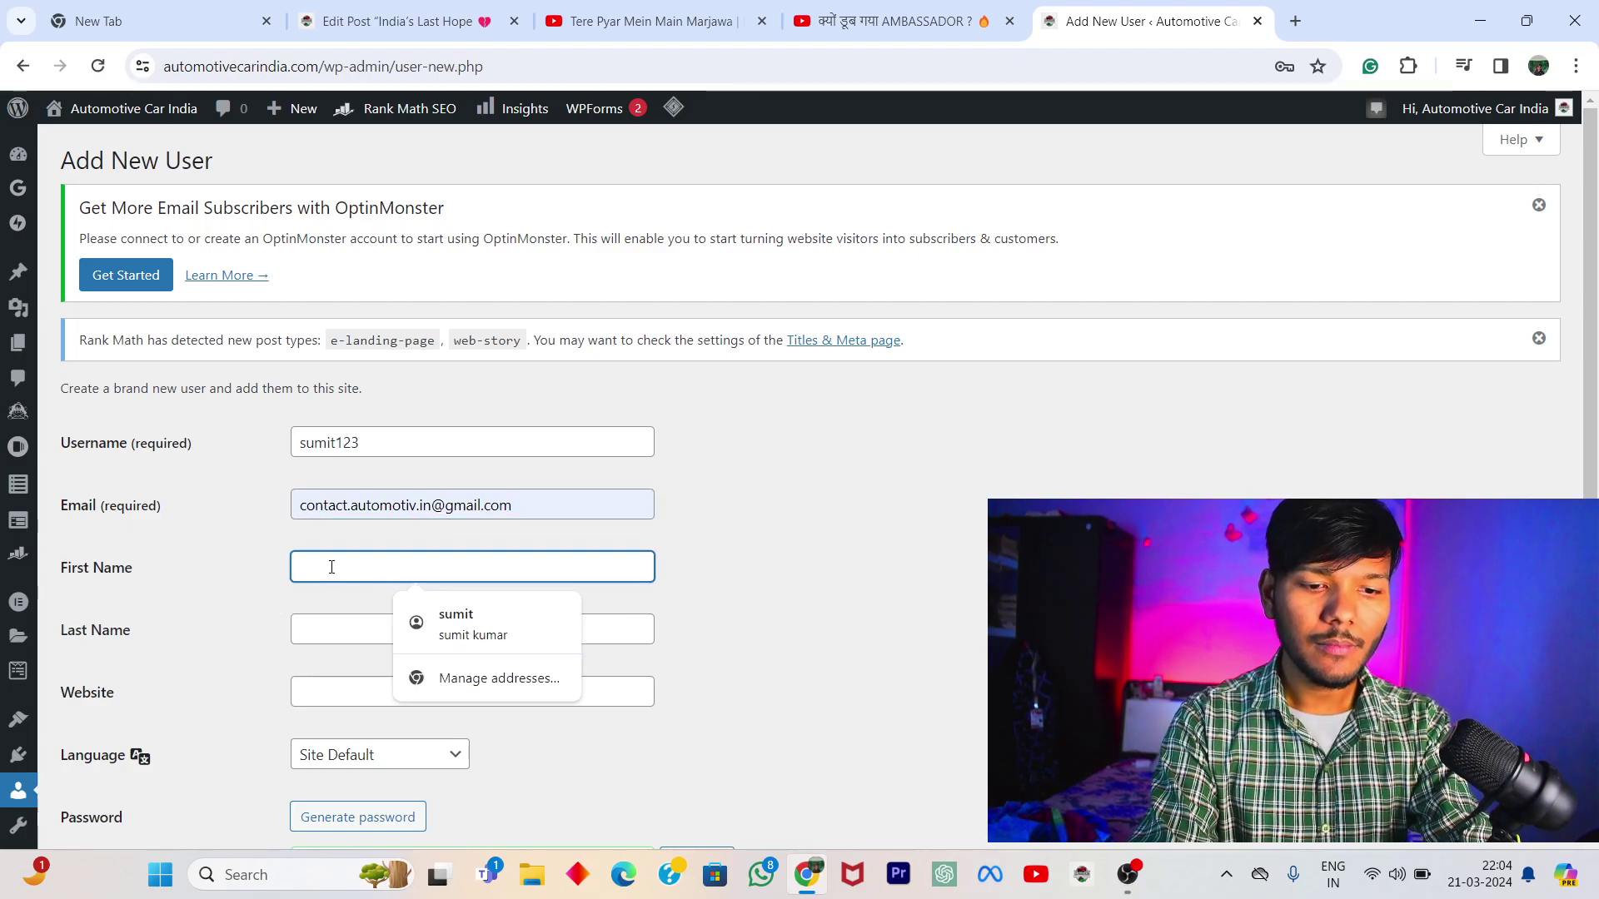
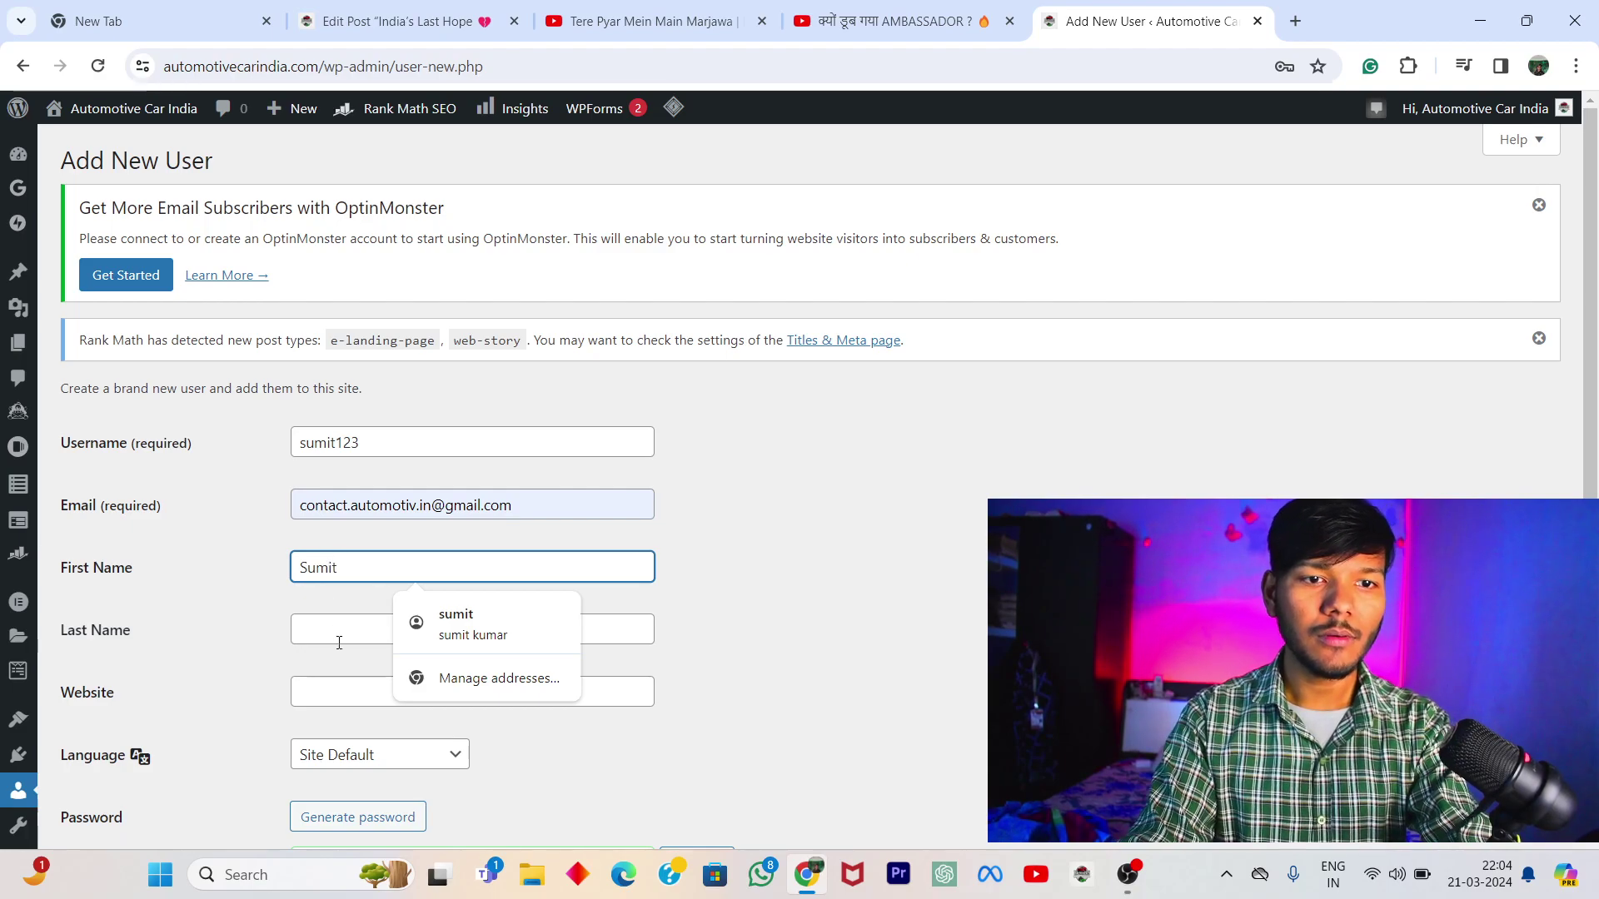
pyautogui.click(339, 642)
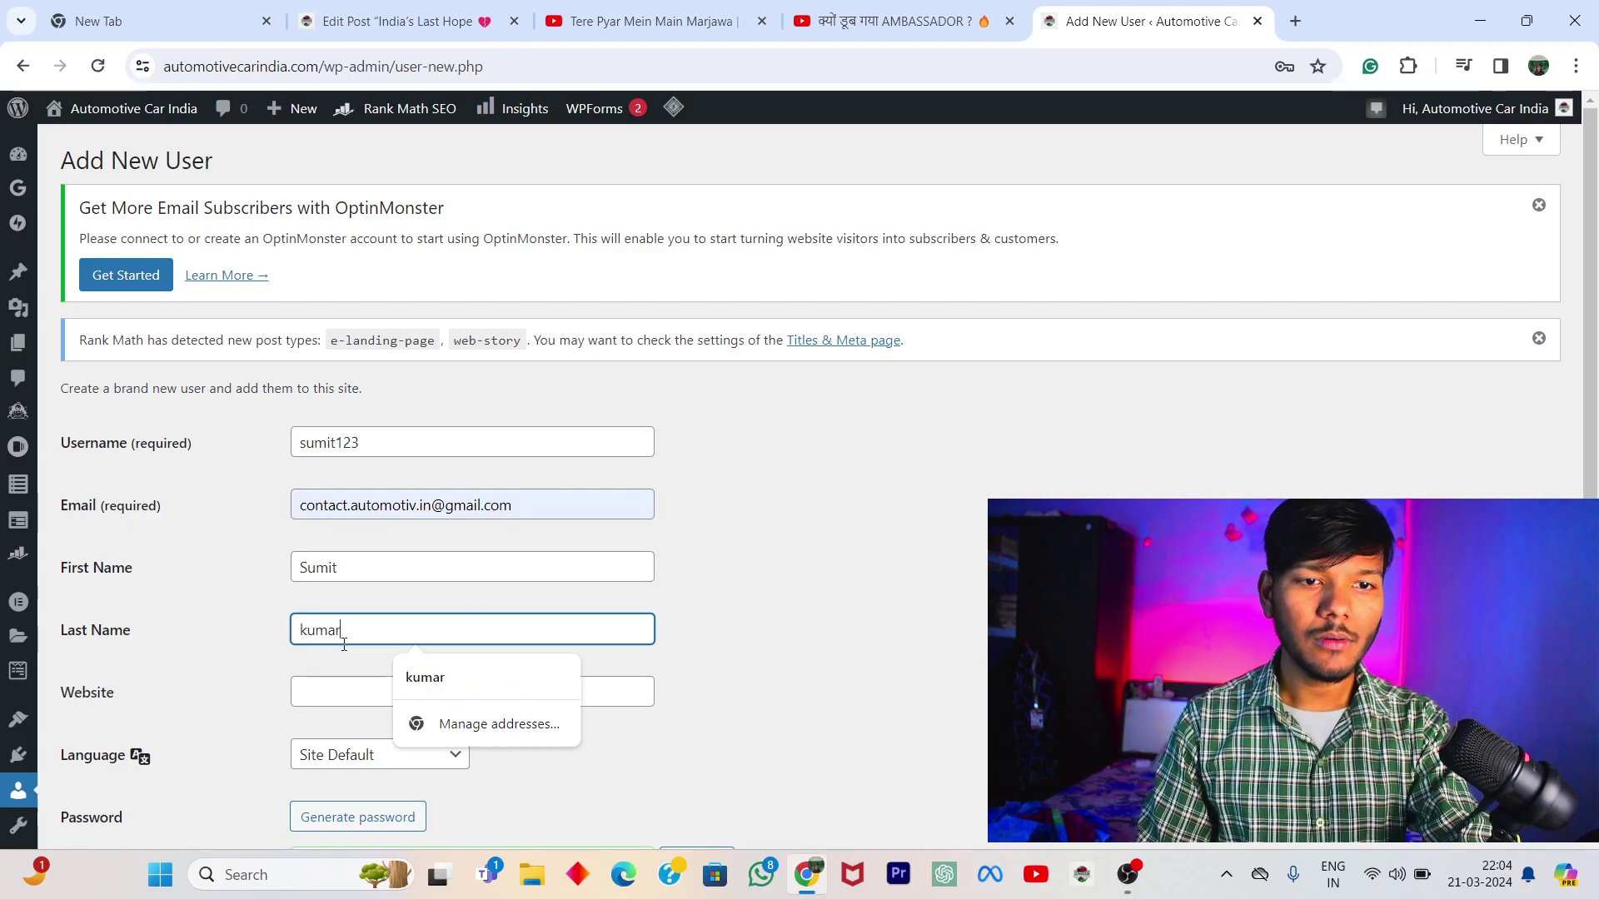
pyautogui.click(335, 697)
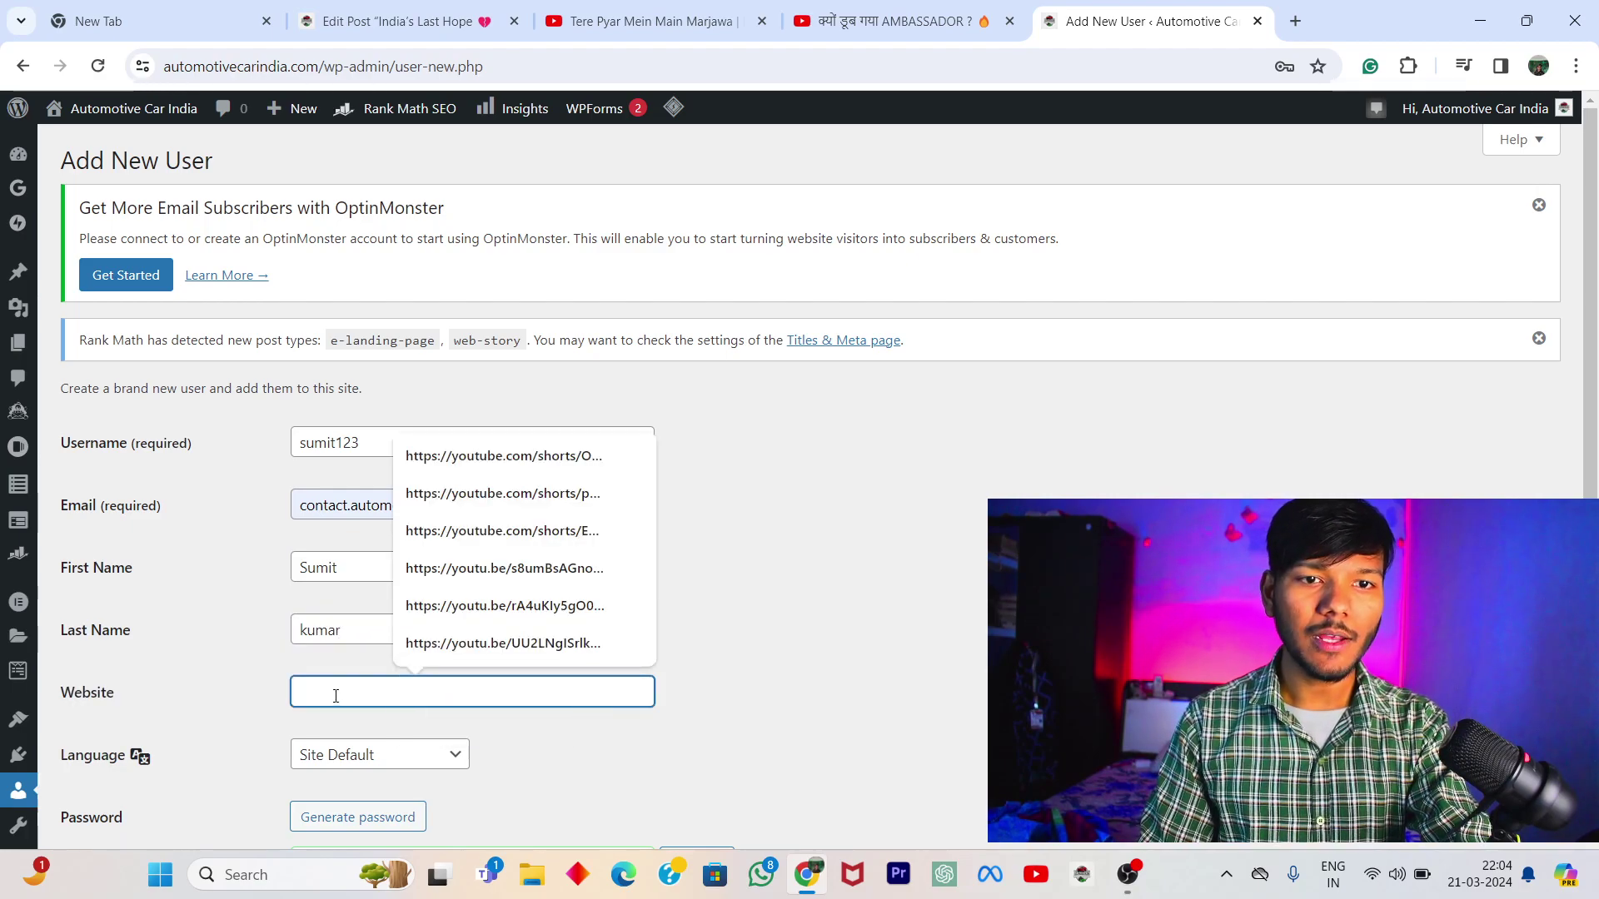
pyautogui.write('aut')
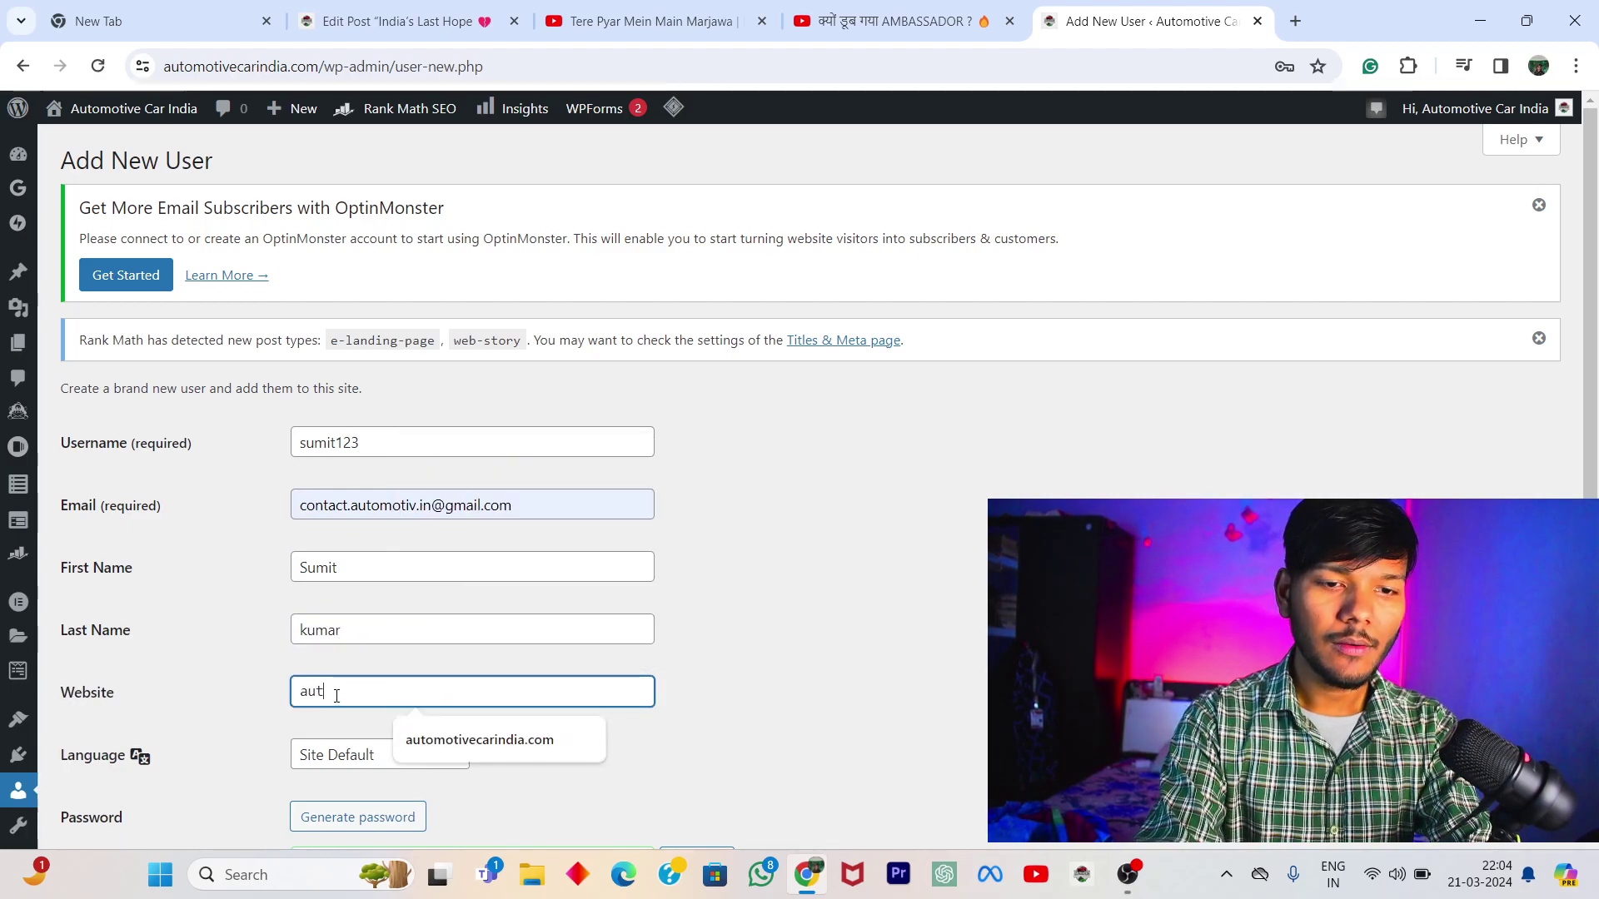
pyautogui.click(522, 741)
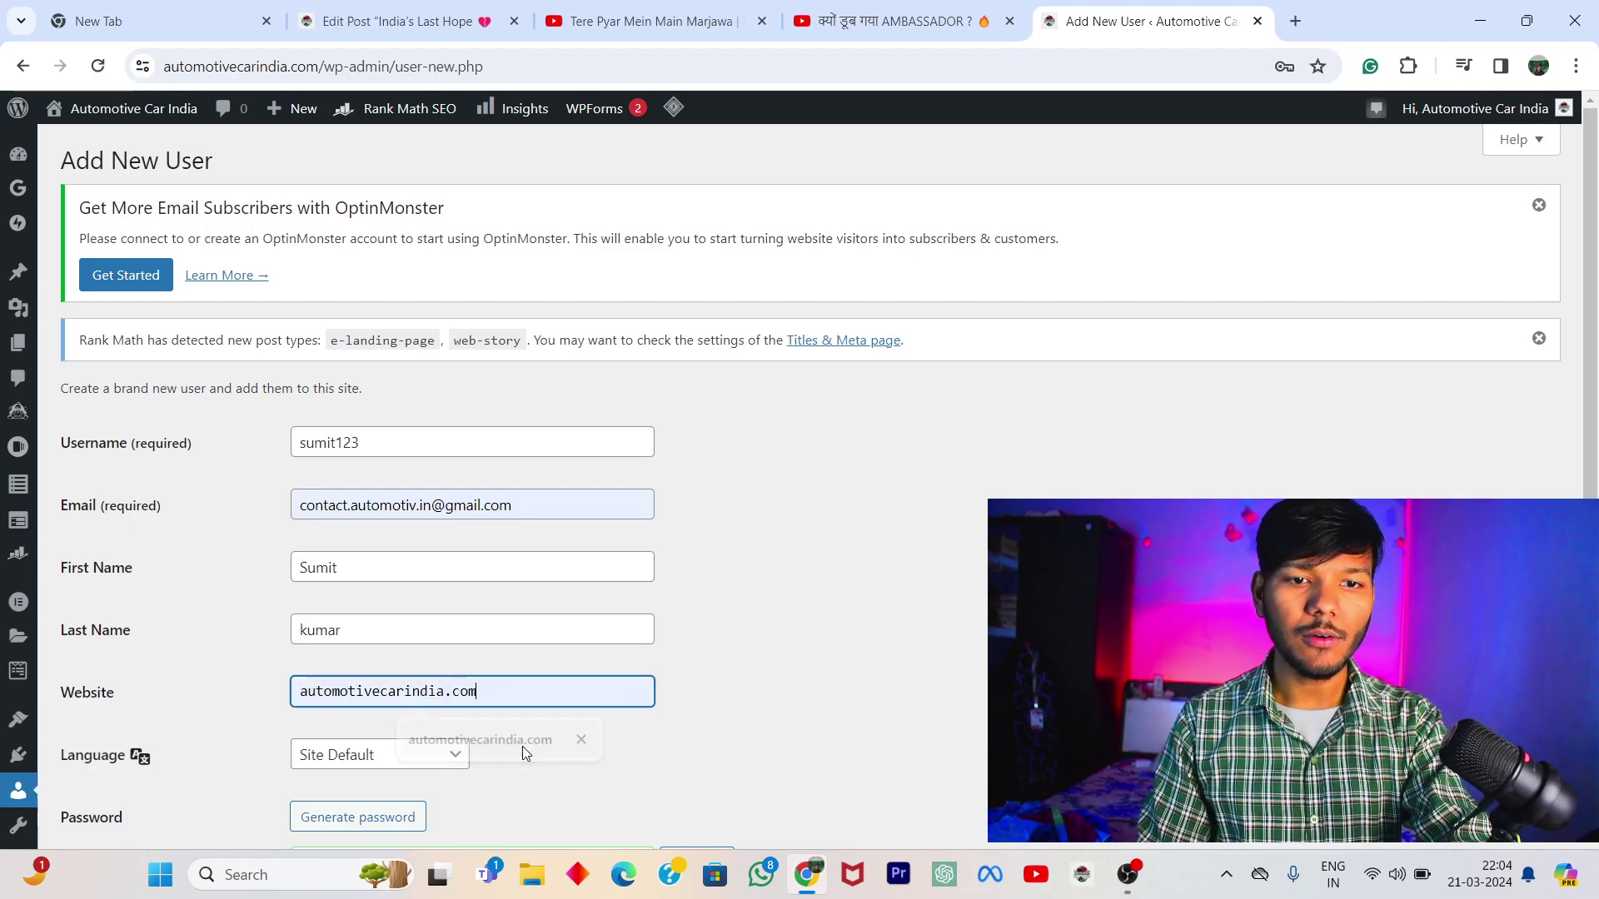
pyautogui.scroll(-2, 404, 704)
pyautogui.scroll(-2, 403, 704)
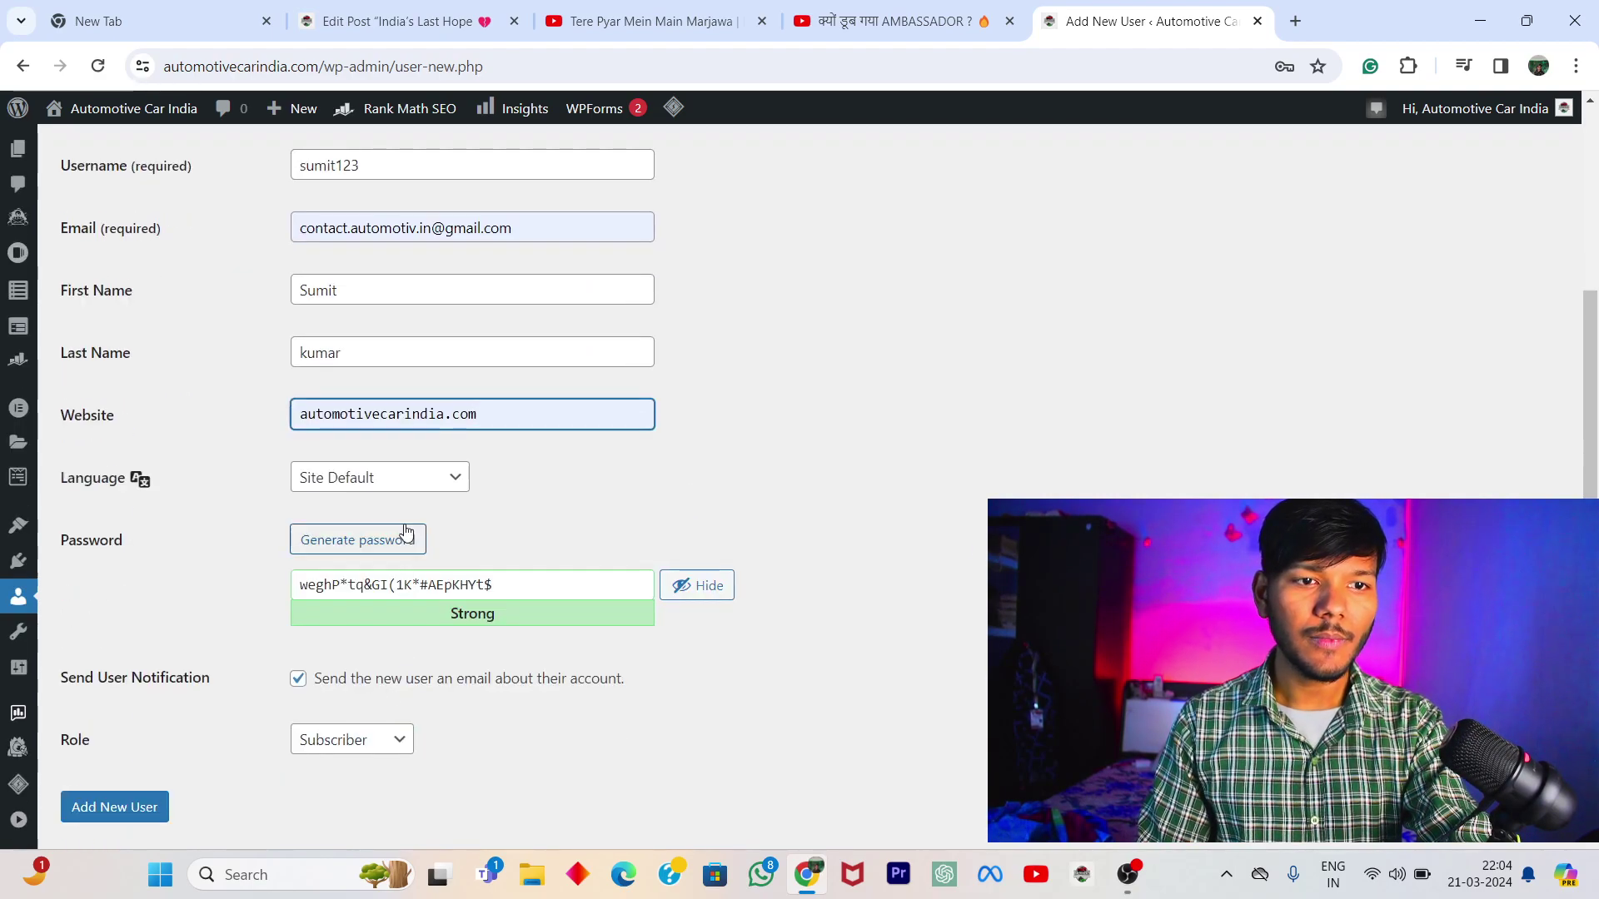
# - Keep the language at Site Default and replace the generated password with a custom one
pyautogui.click(445, 490)
pyautogui.click(445, 490)
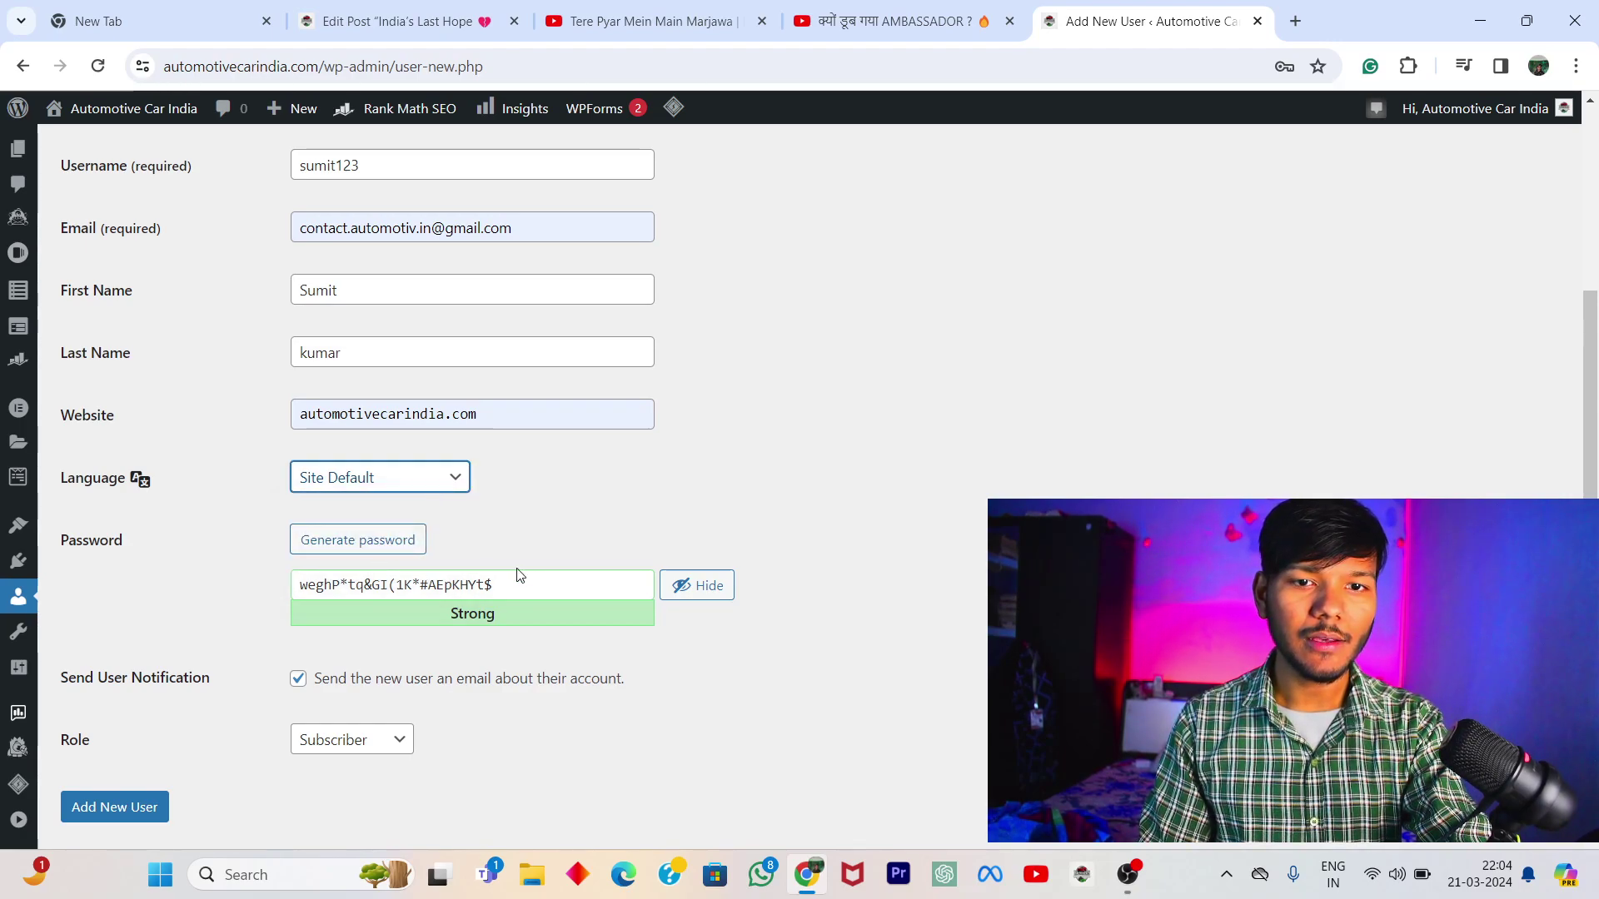
pyautogui.click(366, 579)
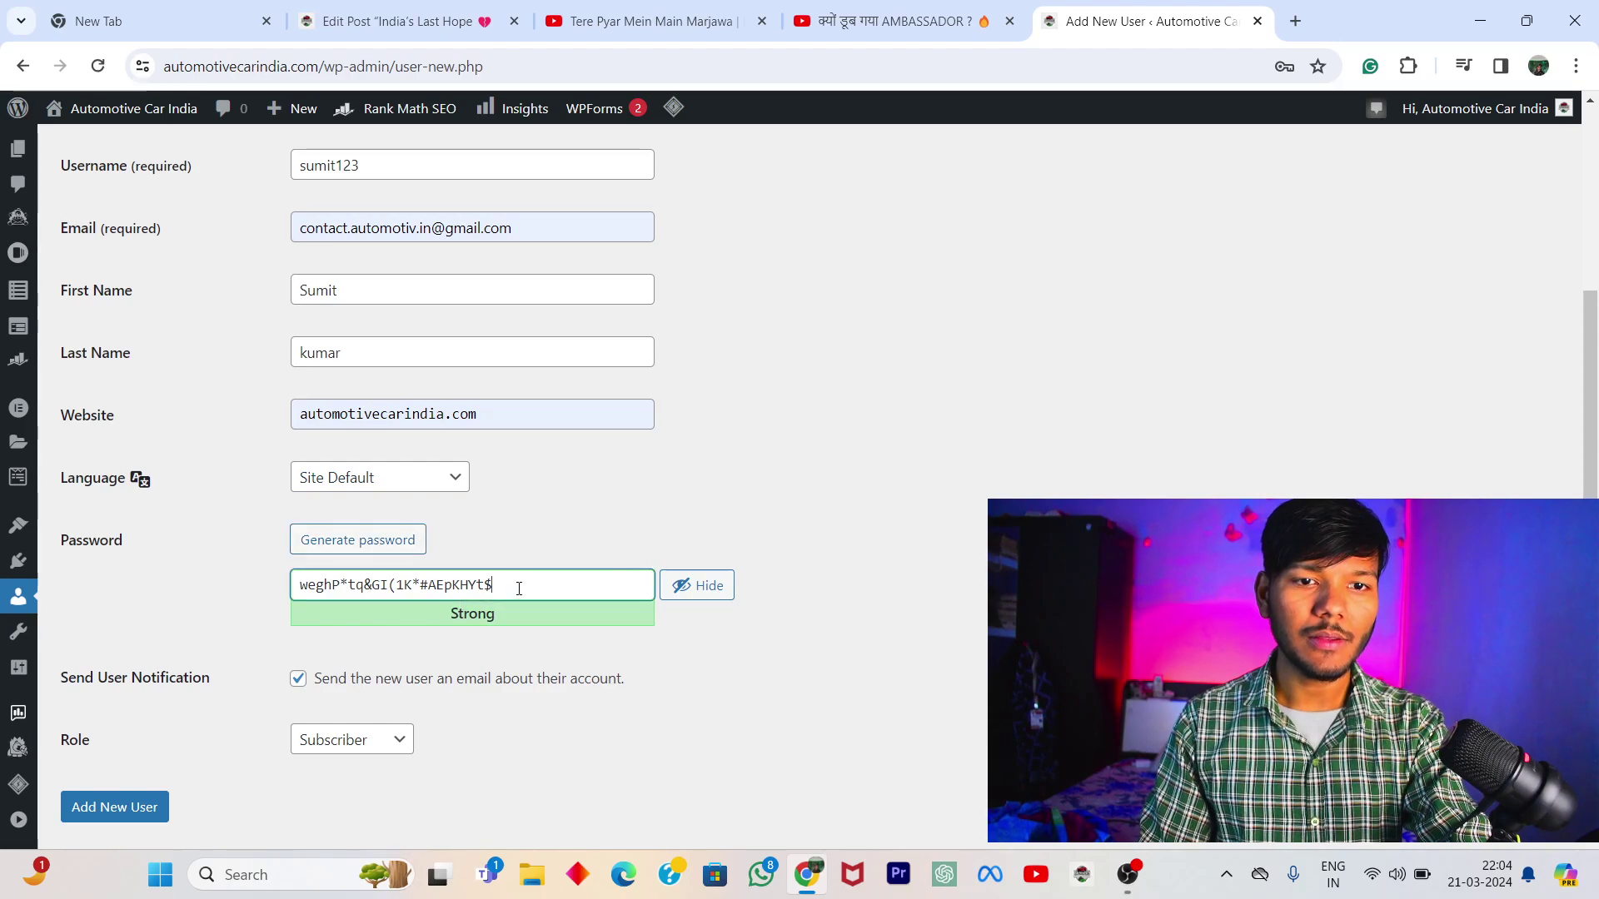
pyautogui.press('BackSpace')
pyautogui.press('BackSpace')
pyautogui.press('BackSpace')
pyautogui.press('BackSpace')
pyautogui.press('BackSpace')
pyautogui.press('BackSpace')
pyautogui.press('BackSpace')
pyautogui.press('BackSpace')
pyautogui.press('BackSpace')
pyautogui.press('BackSpace')
pyautogui.press('BackSpace')
pyautogui.press('BackSpace')
pyautogui.press('BackSpace')
pyautogui.press('BackSpace')
pyautogui.press('BackSpace')
pyautogui.press('BackSpace')
pyautogui.press('BackSpace')
pyautogui.press('BackSpace')
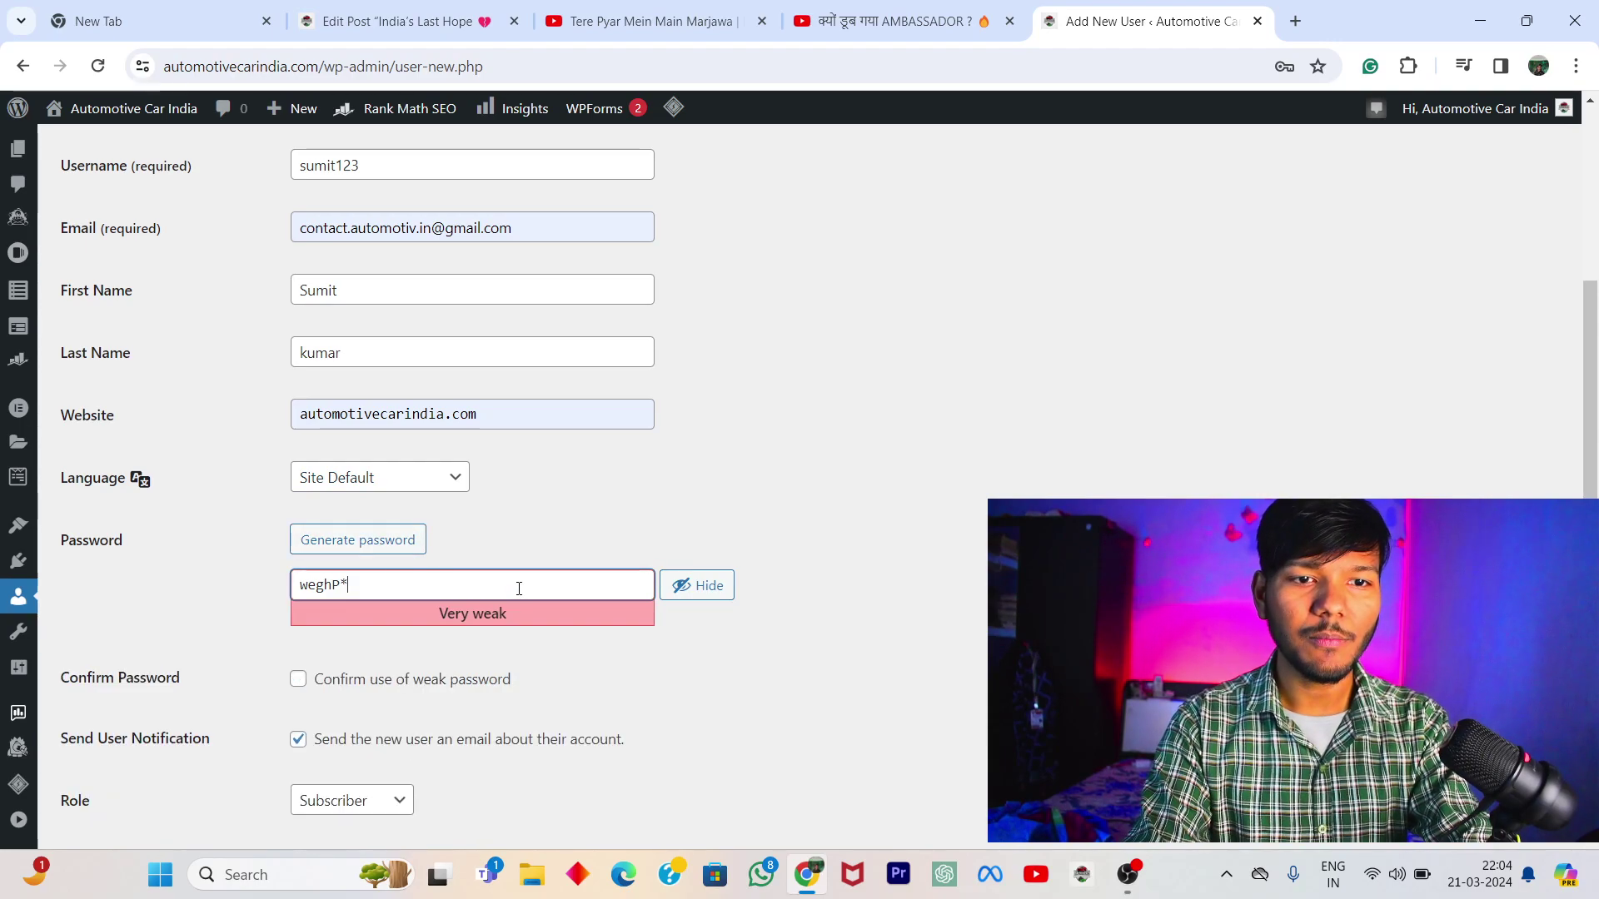
pyautogui.press('BackSpace')
pyautogui.press('BackSpace')
pyautogui.press('BackSpace')
pyautogui.press('BackSpace')
pyautogui.press('BackSpace')
pyautogui.press('BackSpace')
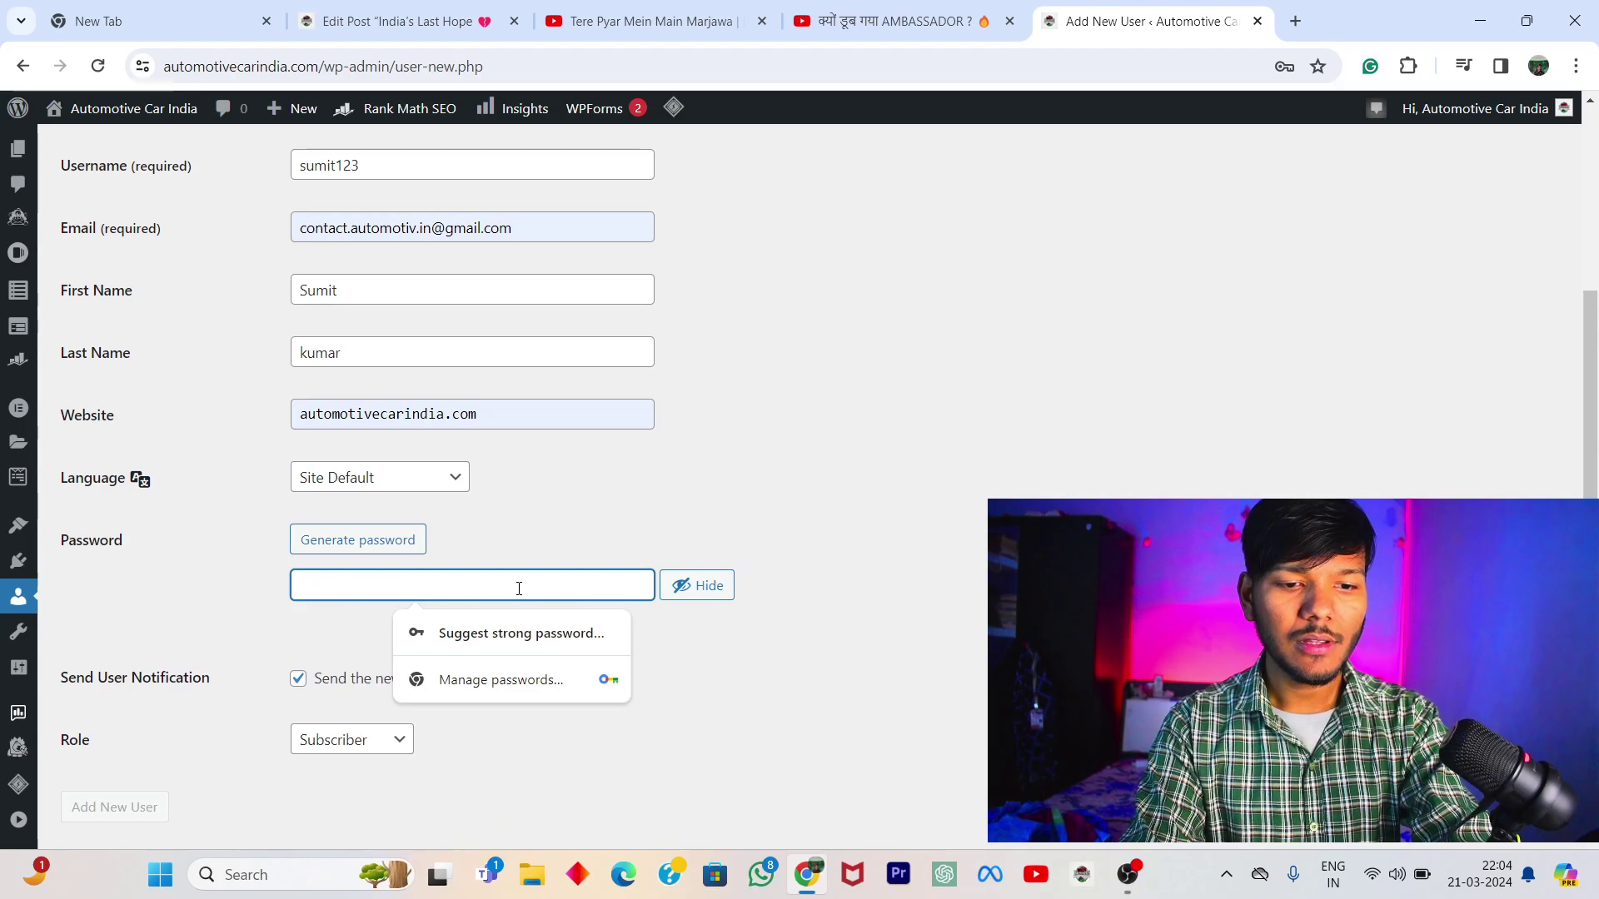
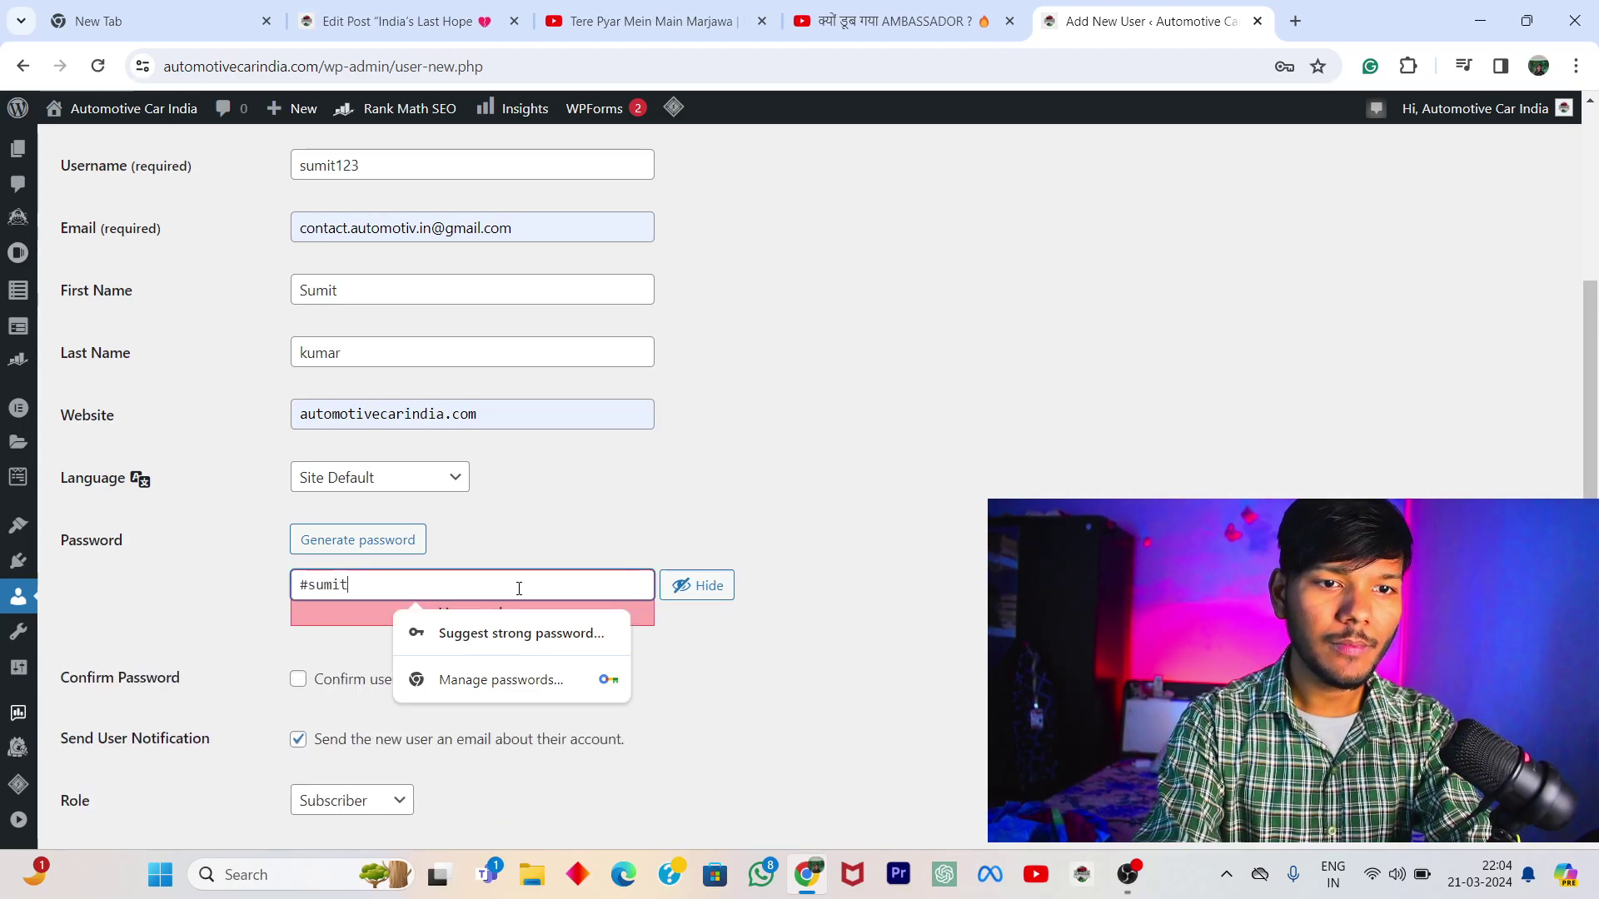
pyautogui.press('Tab')
# - Check the password with Show/Hide and append a digit, leaving it rated Weak
pyautogui.click(383, 585)
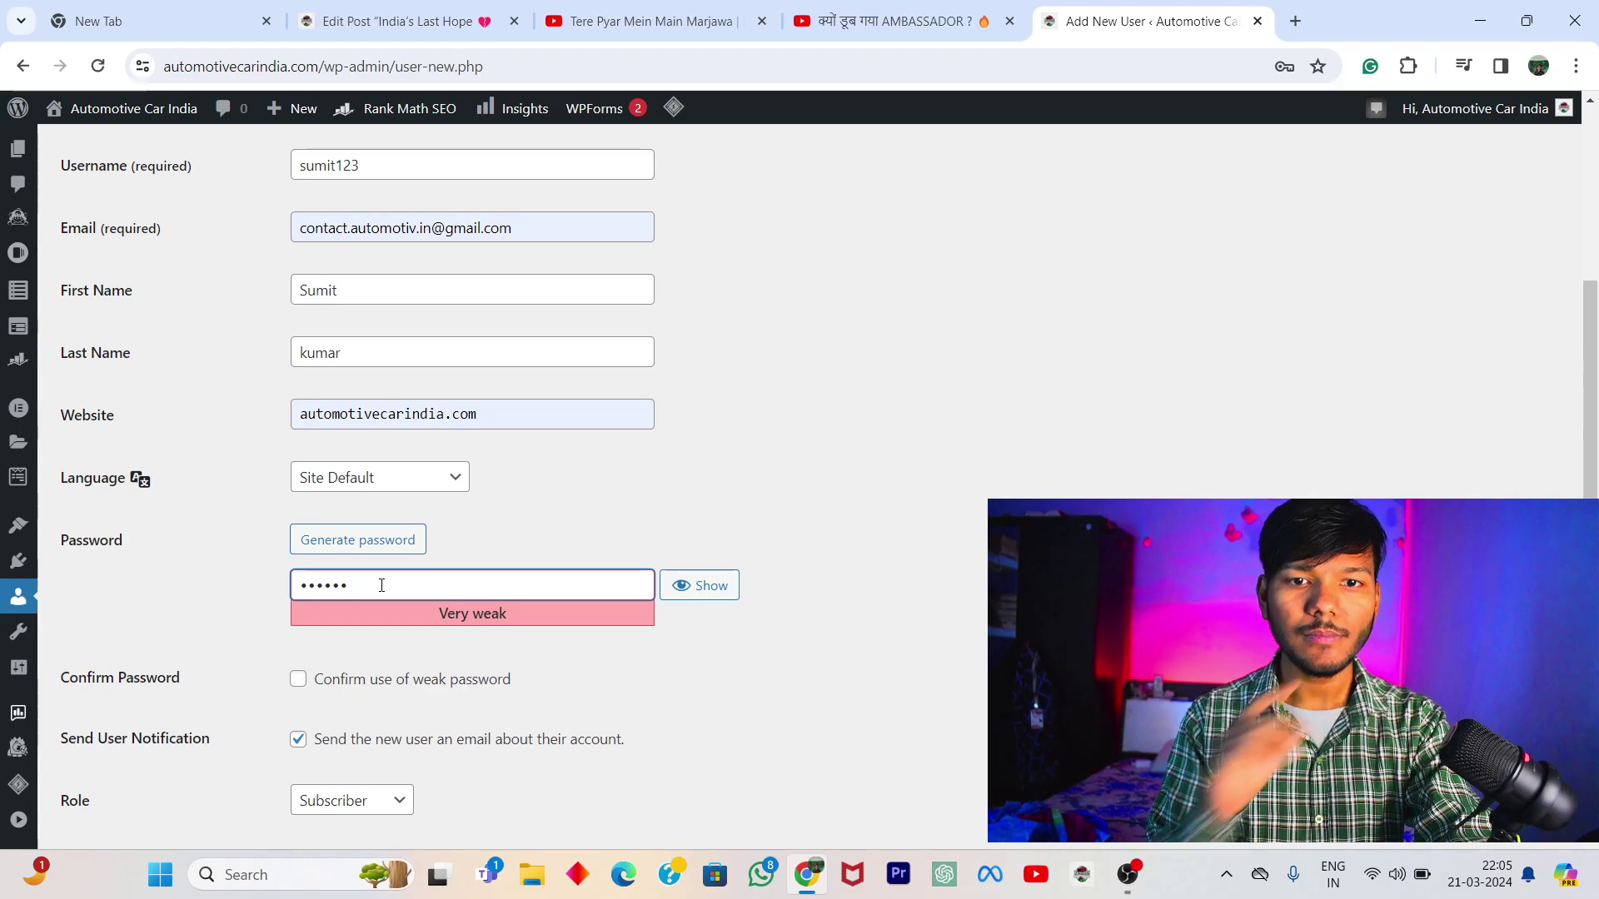
pyautogui.click(688, 587)
pyautogui.click(688, 587)
pyautogui.click(424, 587)
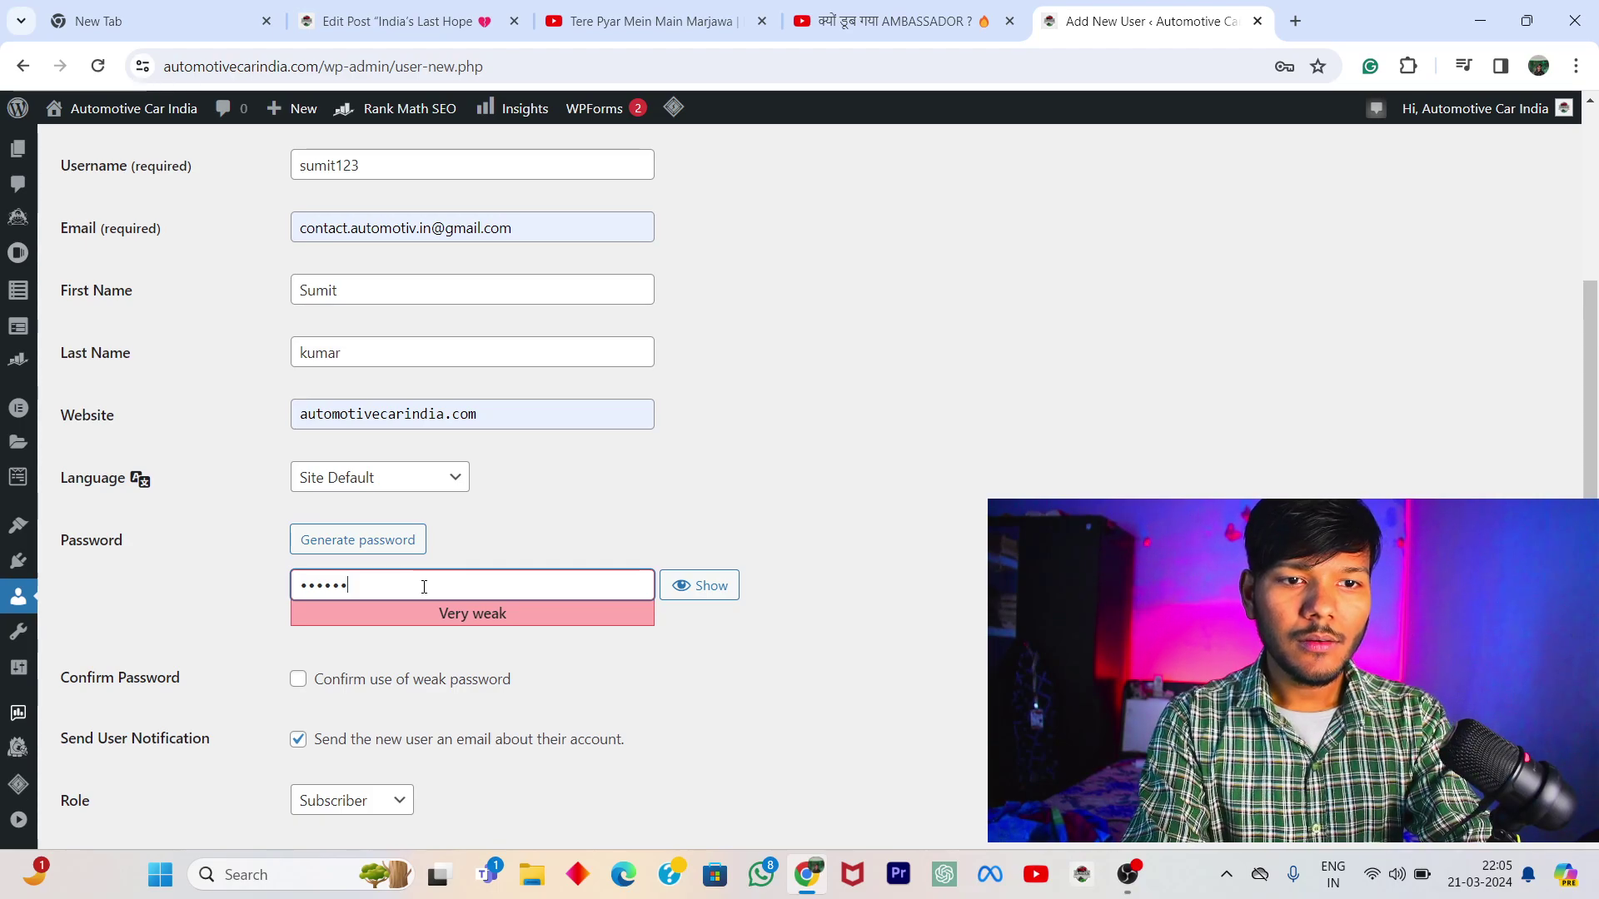
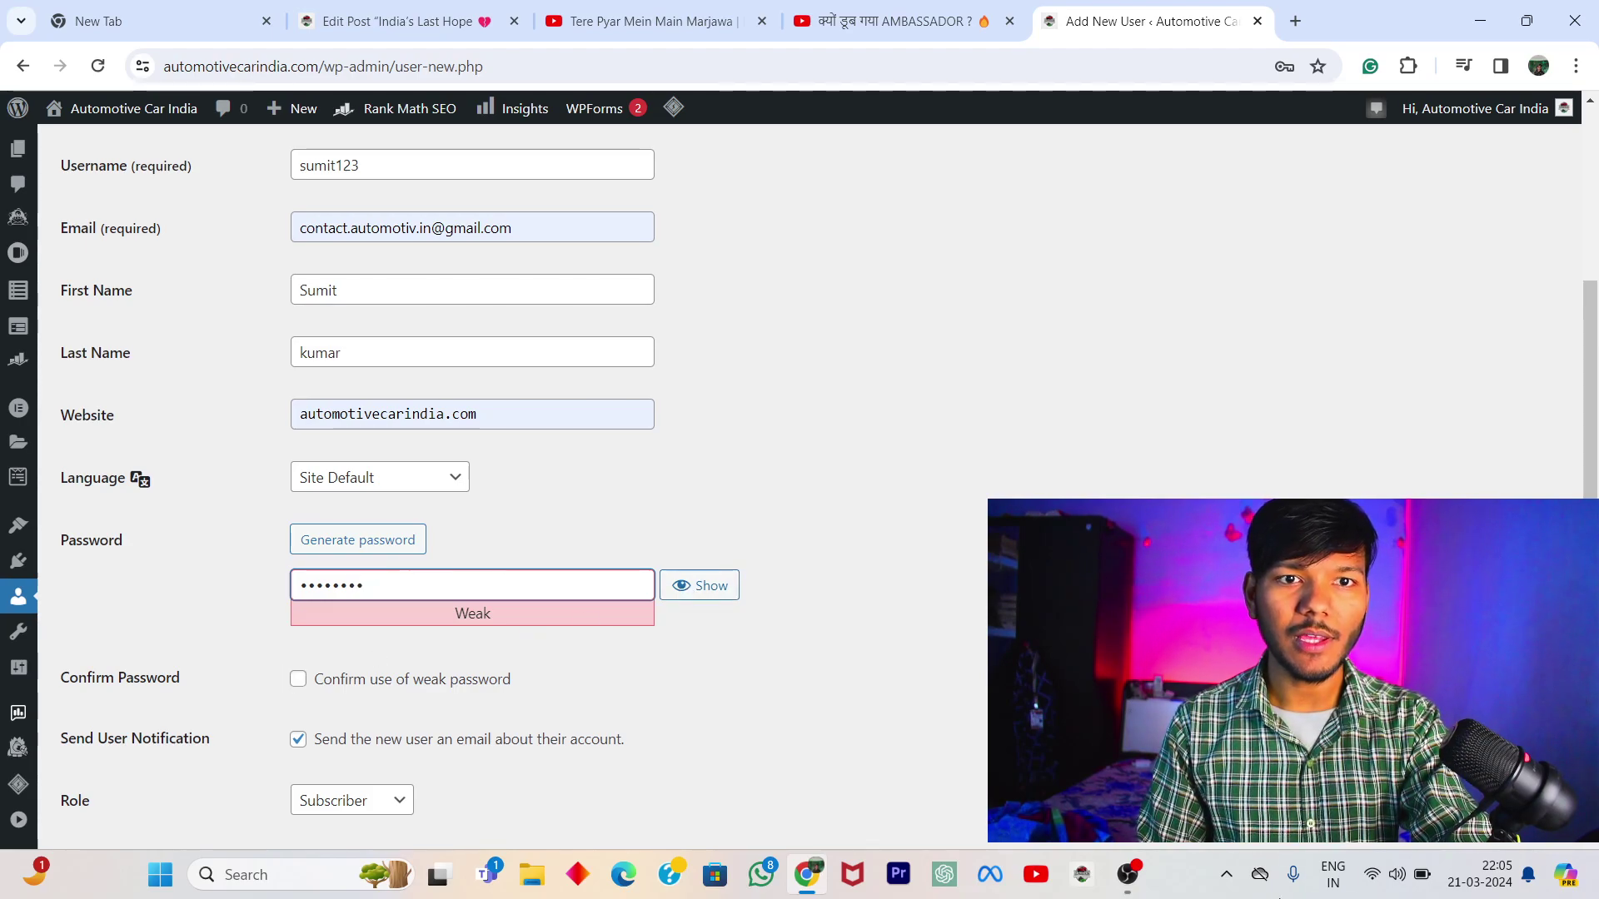
# - Dismiss the OBS dialog and tick 'Confirm use of weak password'
pyautogui.click(1144, 873)
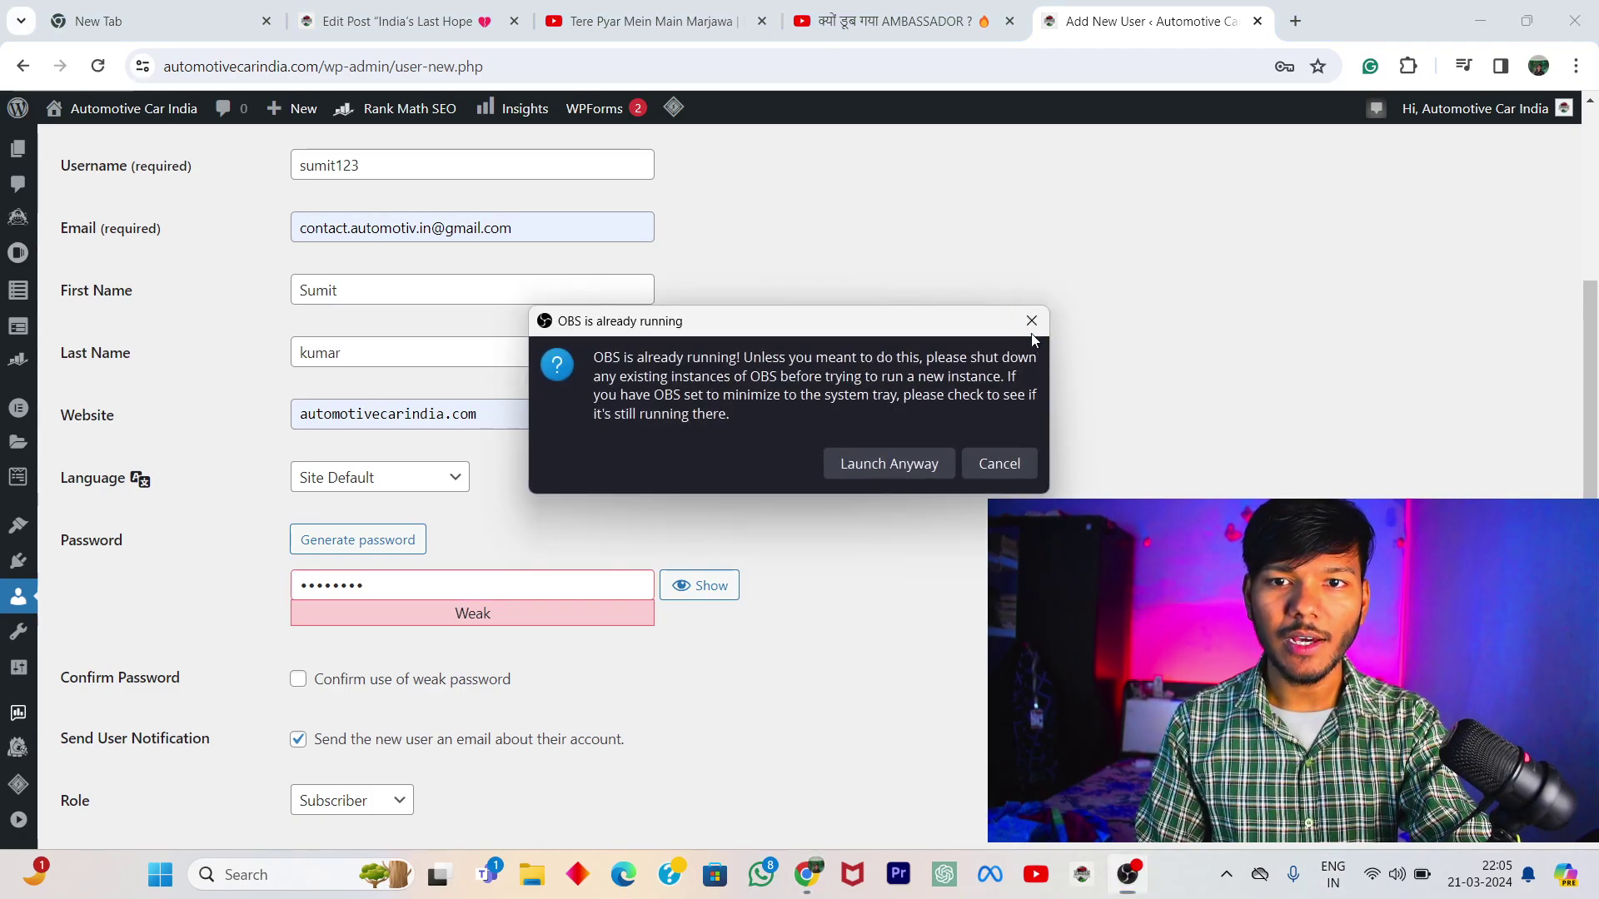
pyautogui.click(1031, 321)
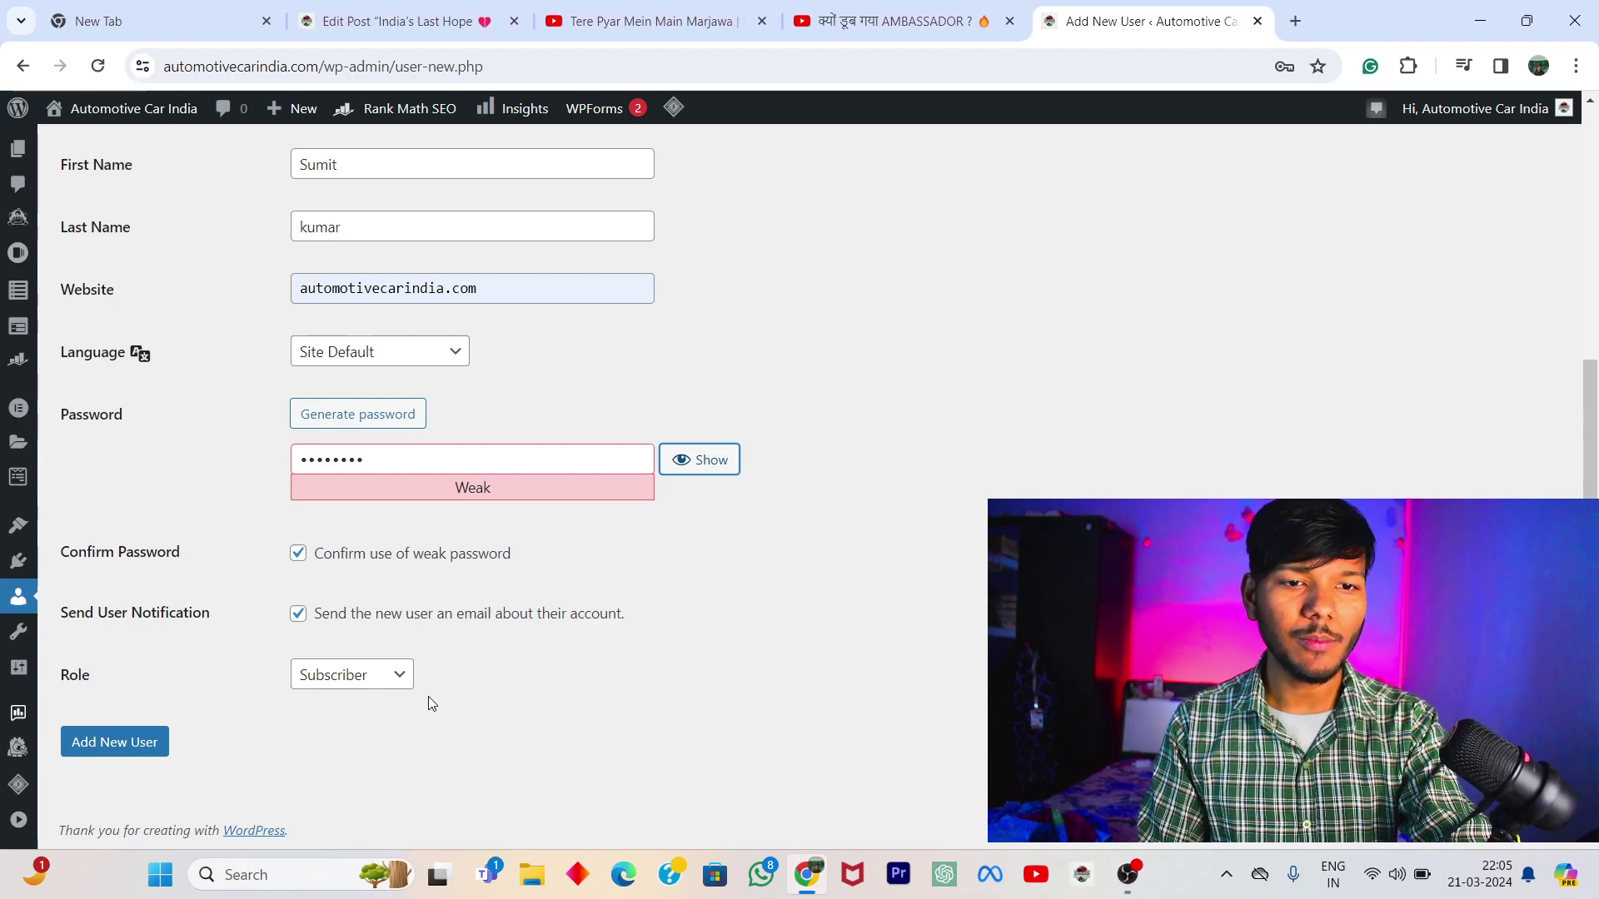
pyautogui.click(385, 685)
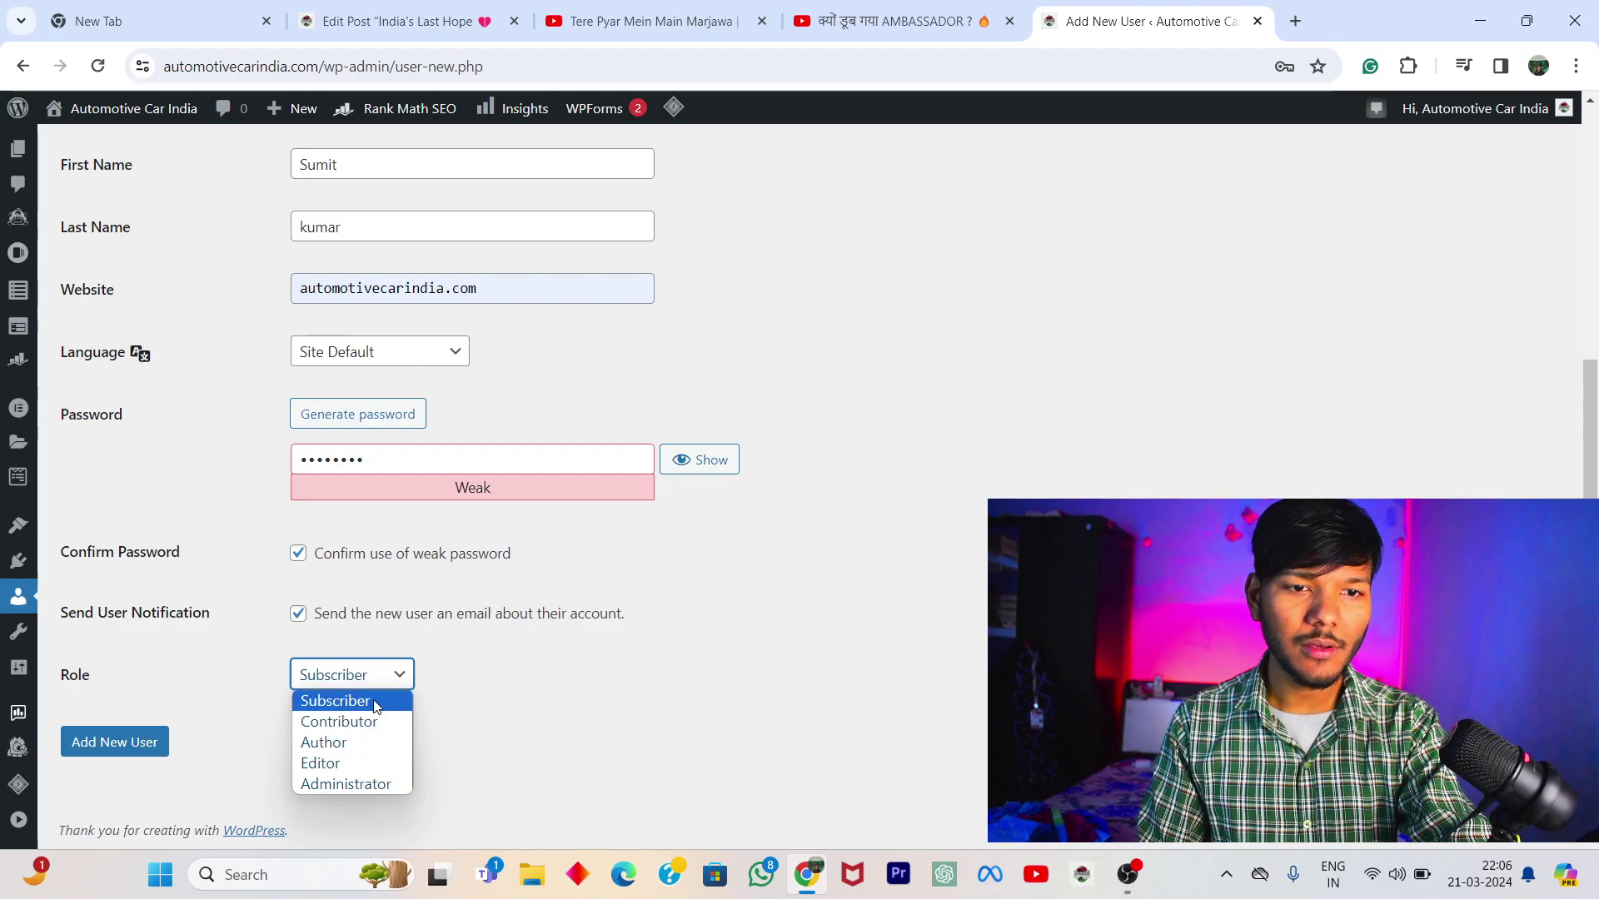
# - Set the role to Editor, correcting an accidental Author pick, and create the user
pyautogui.click(369, 763)
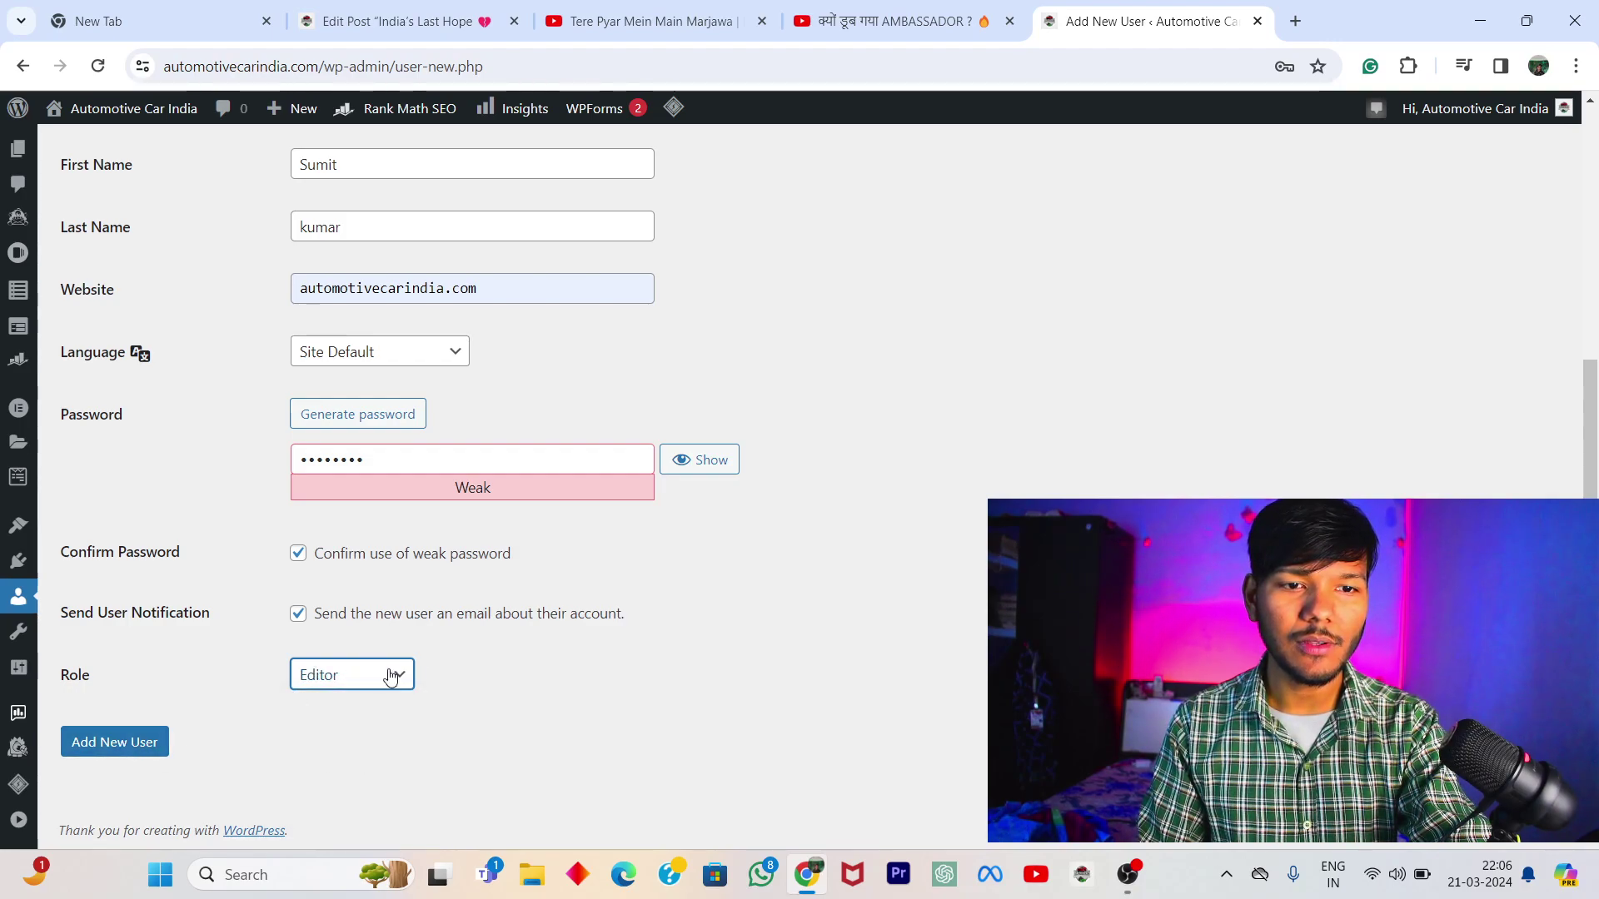
pyautogui.click(389, 687)
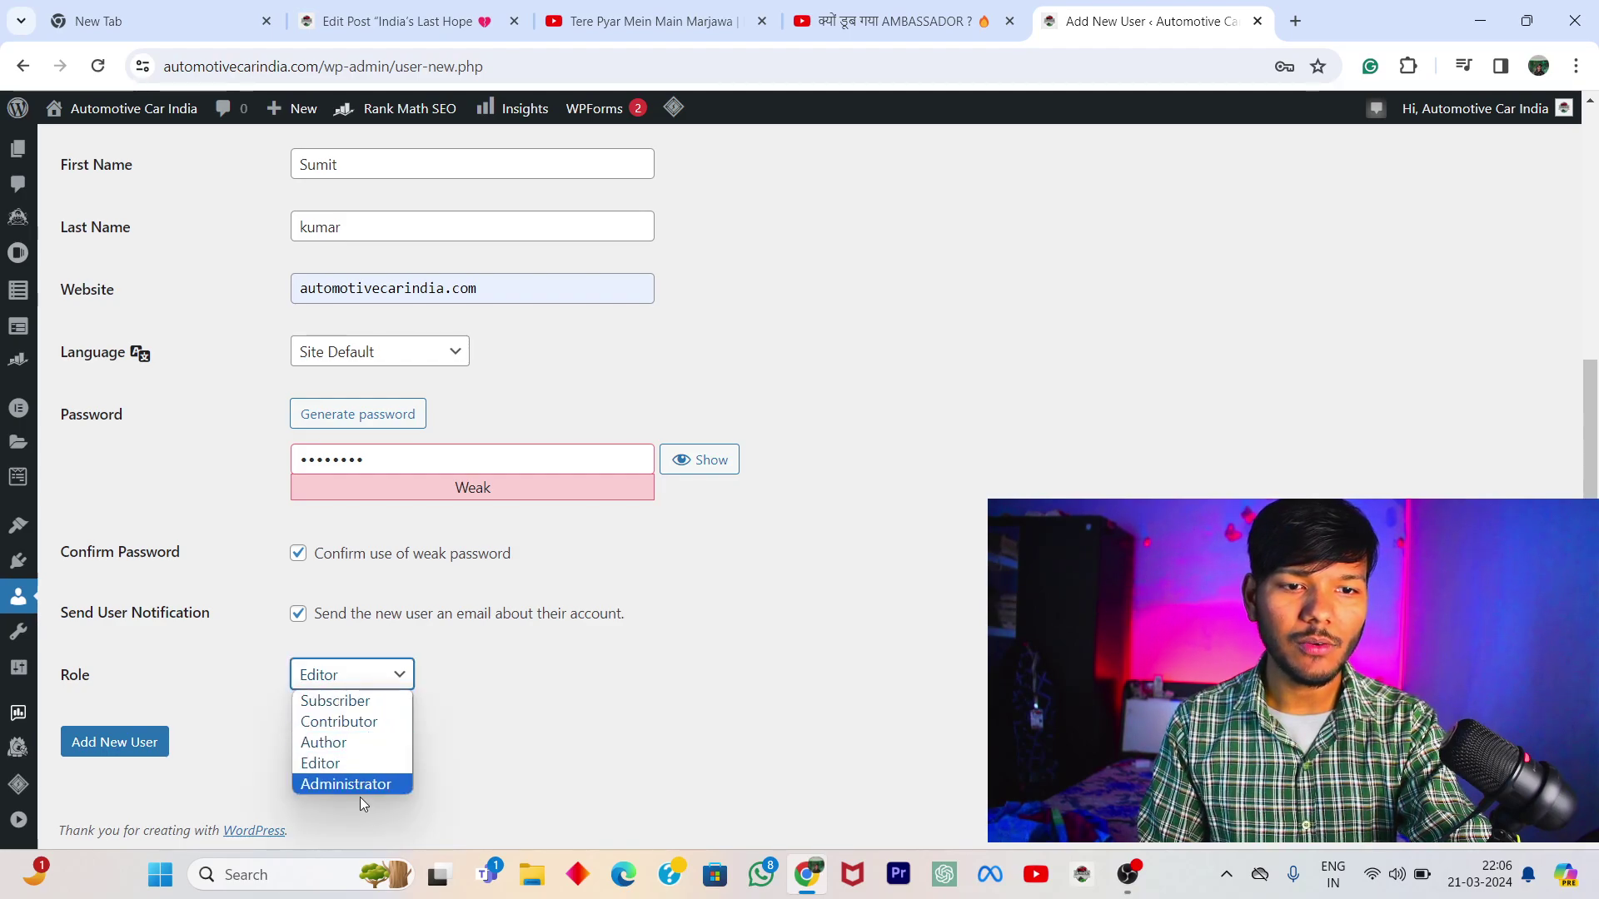
pyautogui.click(366, 744)
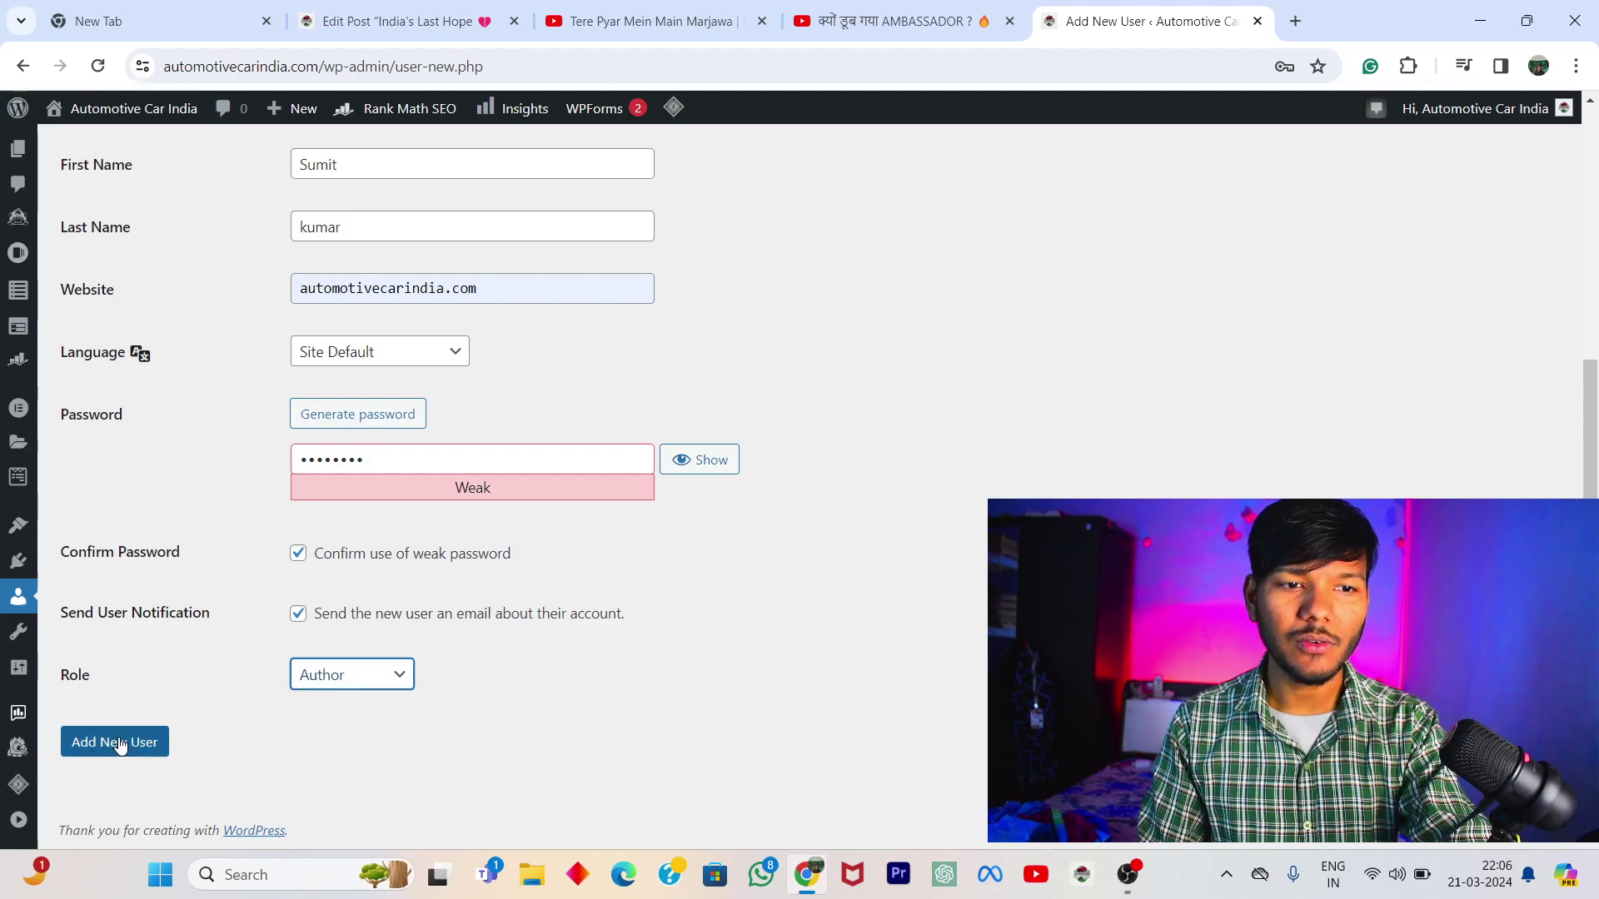
pyautogui.click(365, 675)
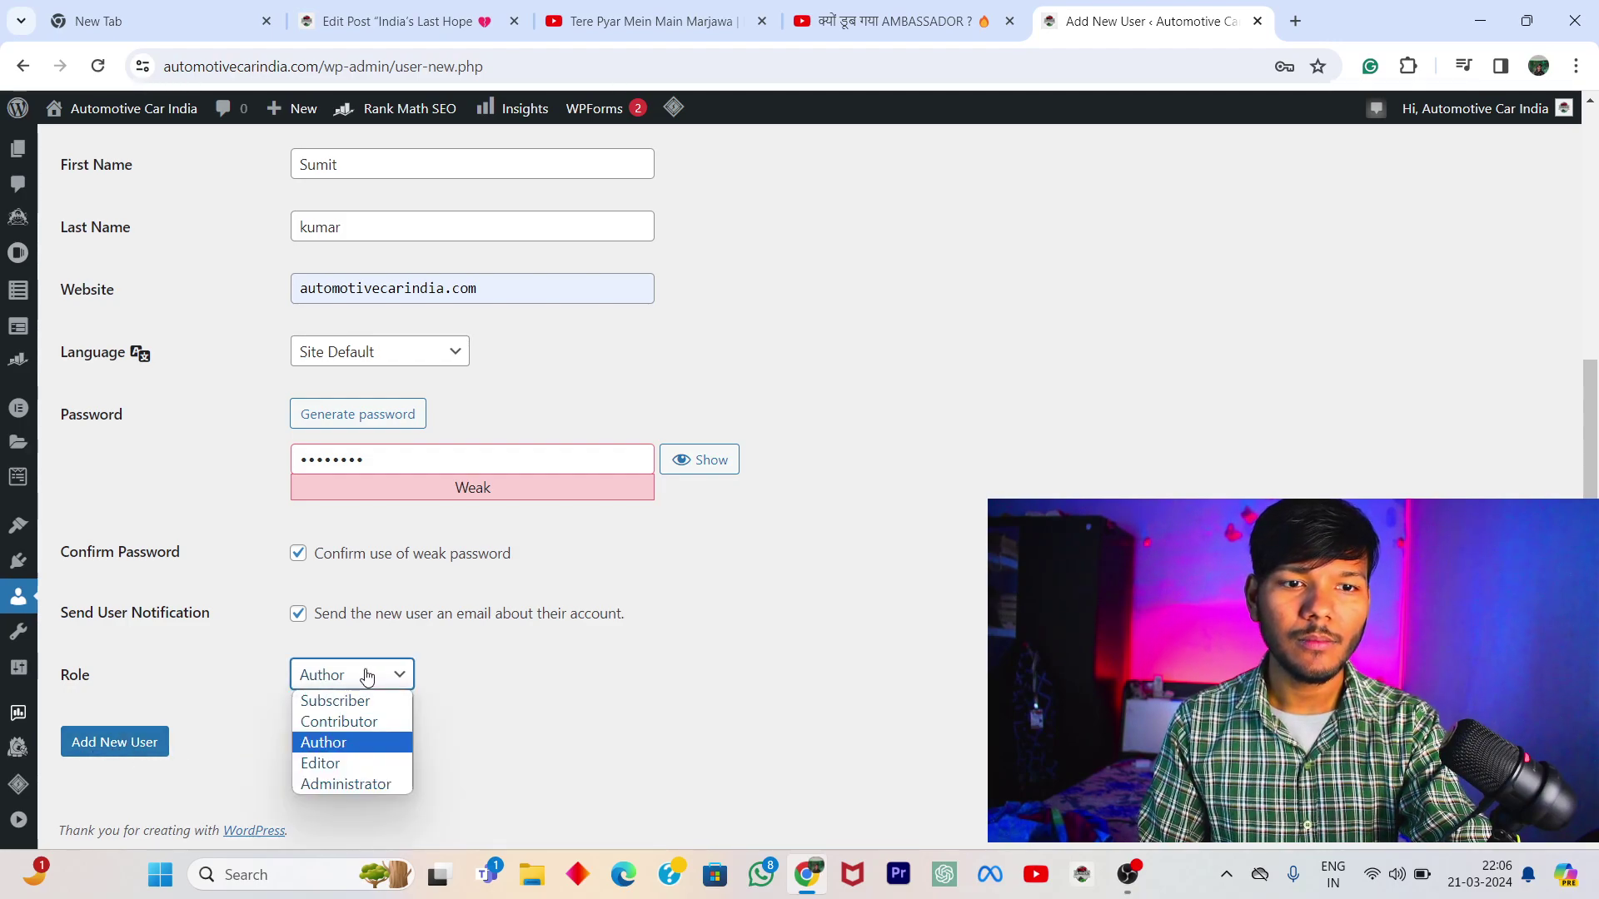
pyautogui.click(351, 764)
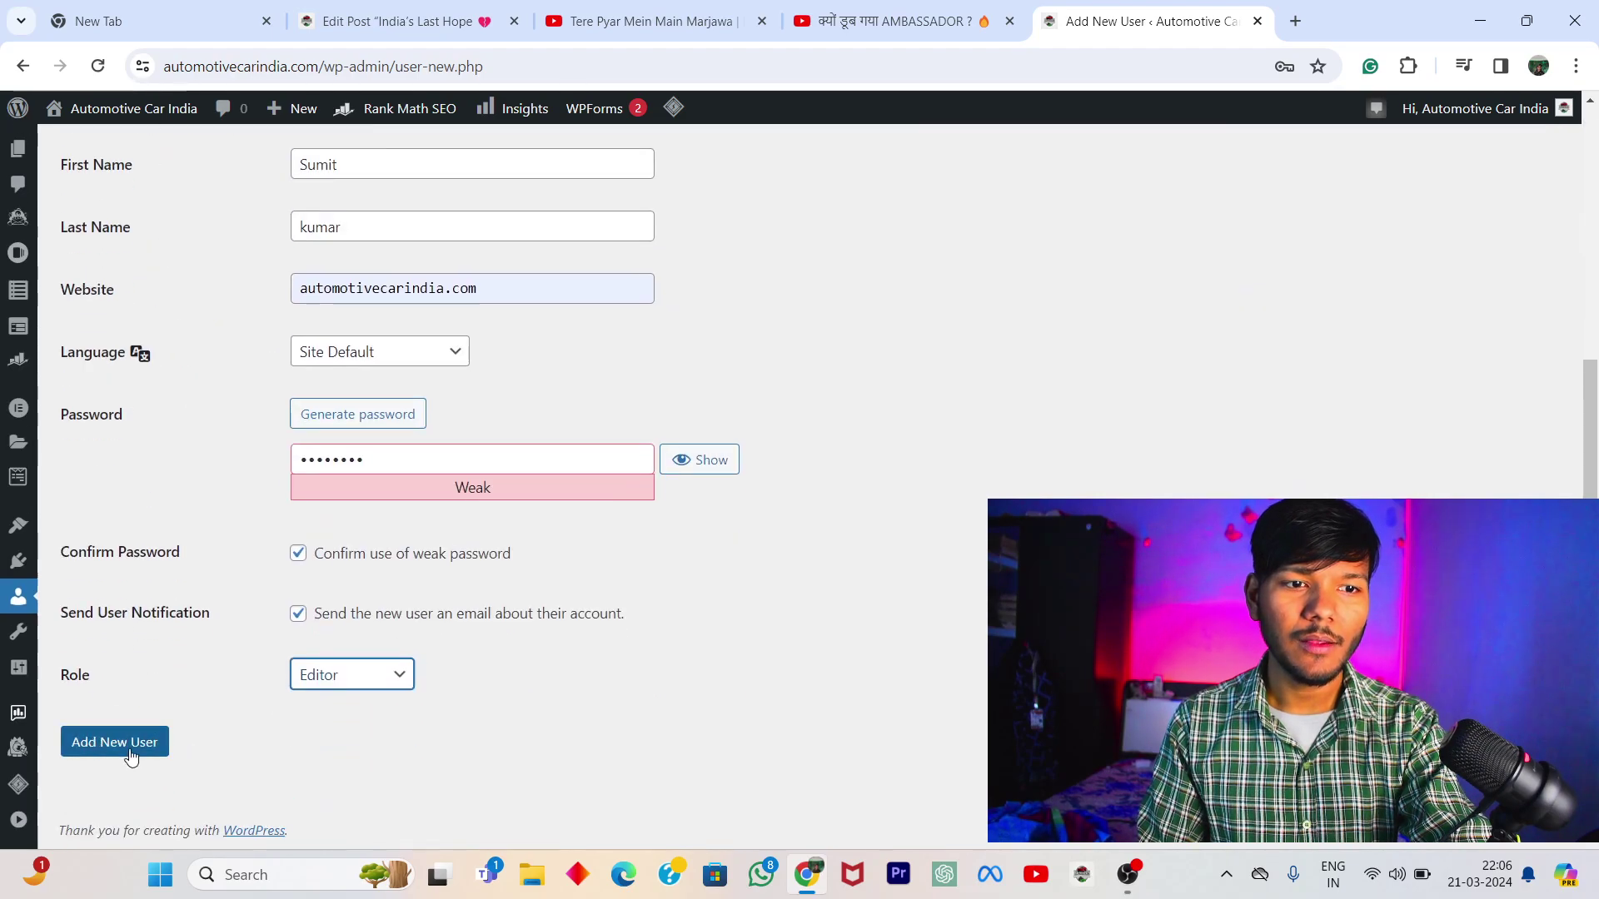
pyautogui.click(131, 753)
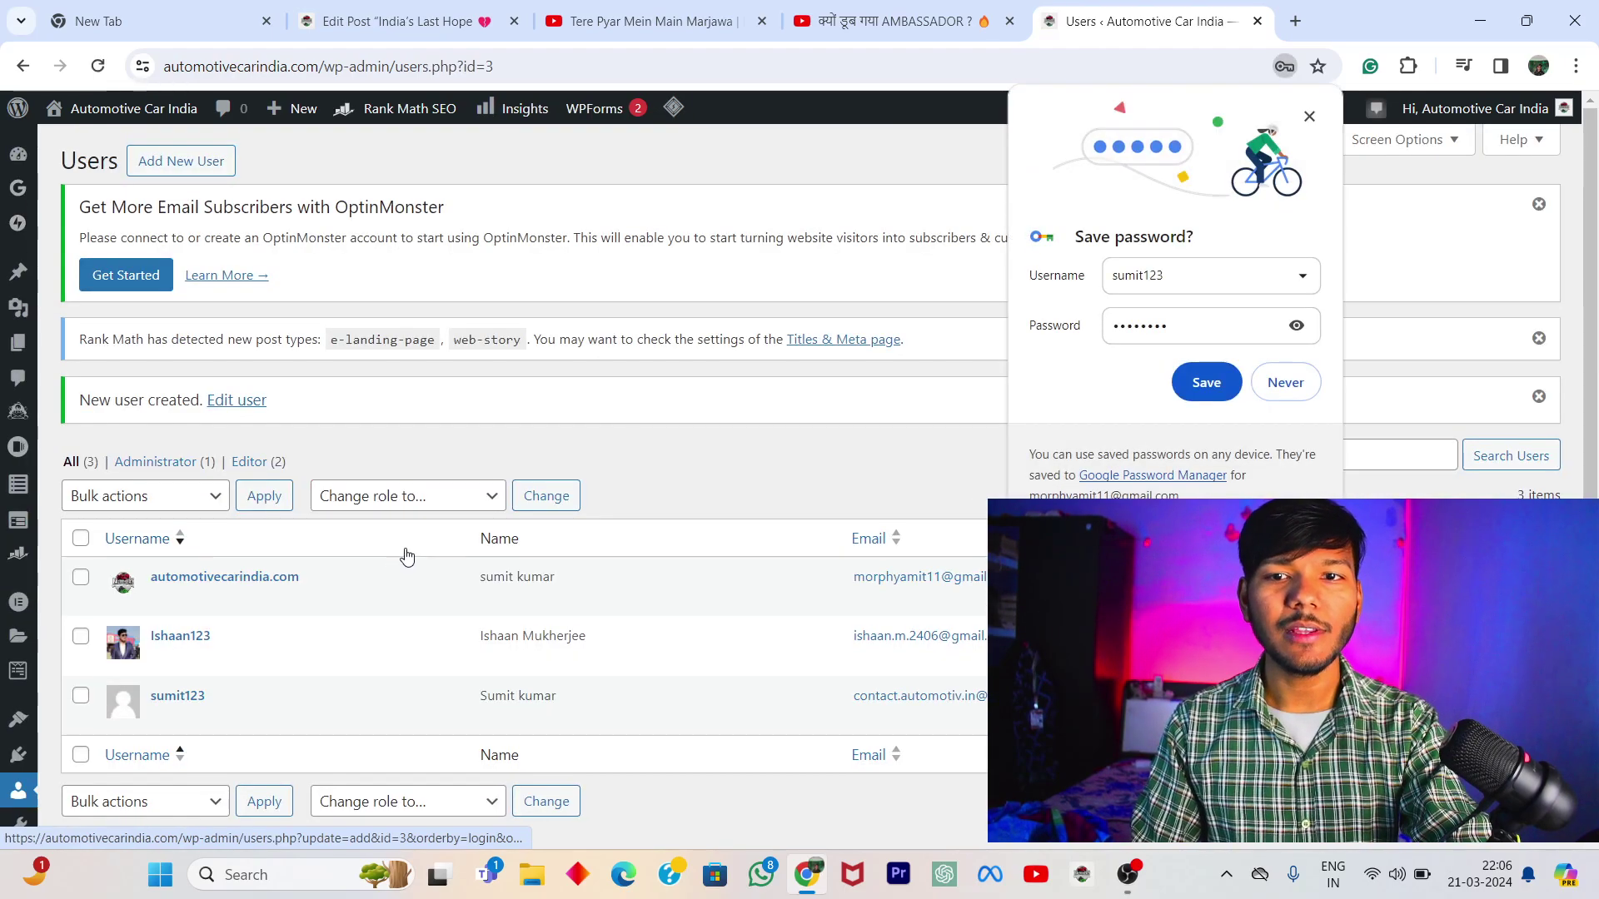
# - Save the new login in Chrome and open the other Editor user's Edit page
pyautogui.click(1207, 382)
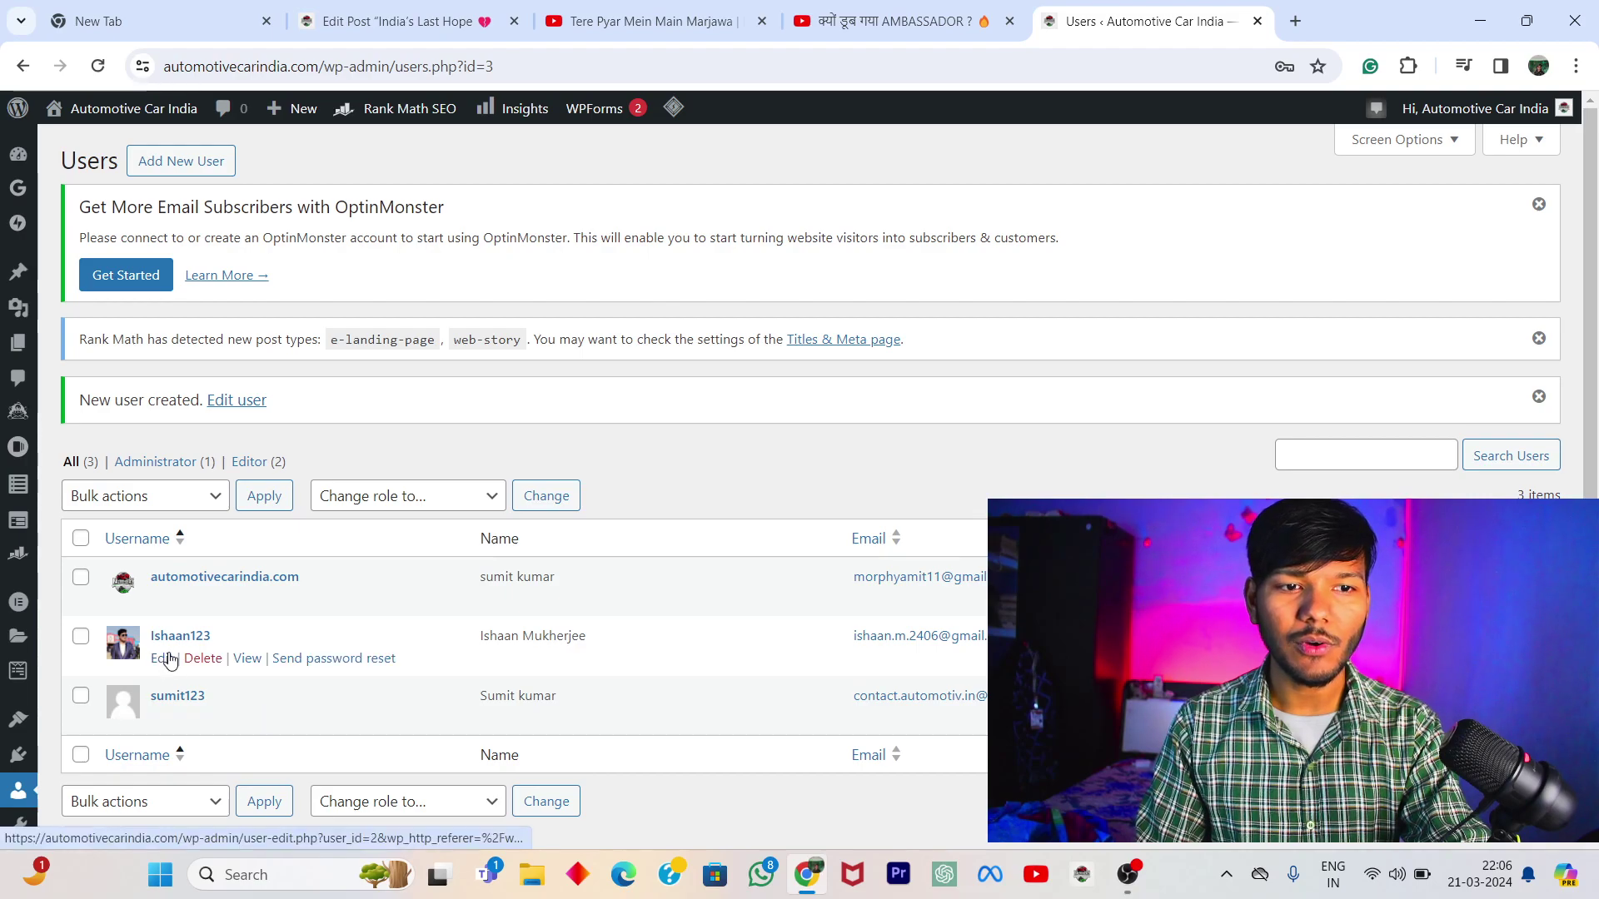
pyautogui.click(162, 660)
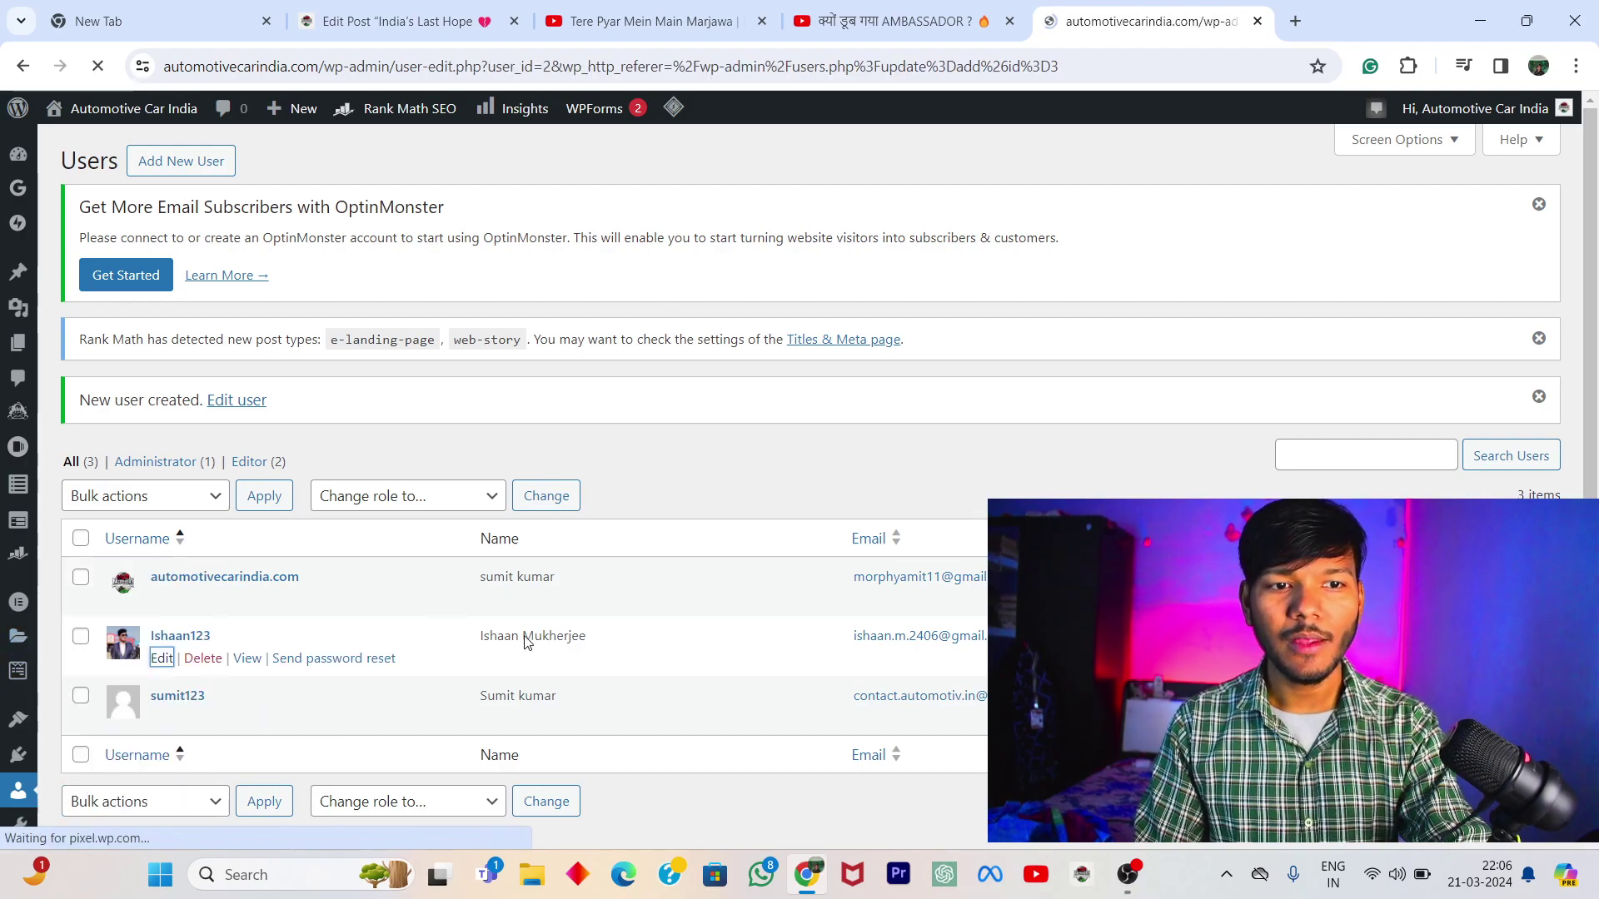
pyautogui.click(523, 631)
pyautogui.scroll(-20, 592, 604)
pyautogui.scroll(10, 593, 600)
pyautogui.scroll(-10, 592, 607)
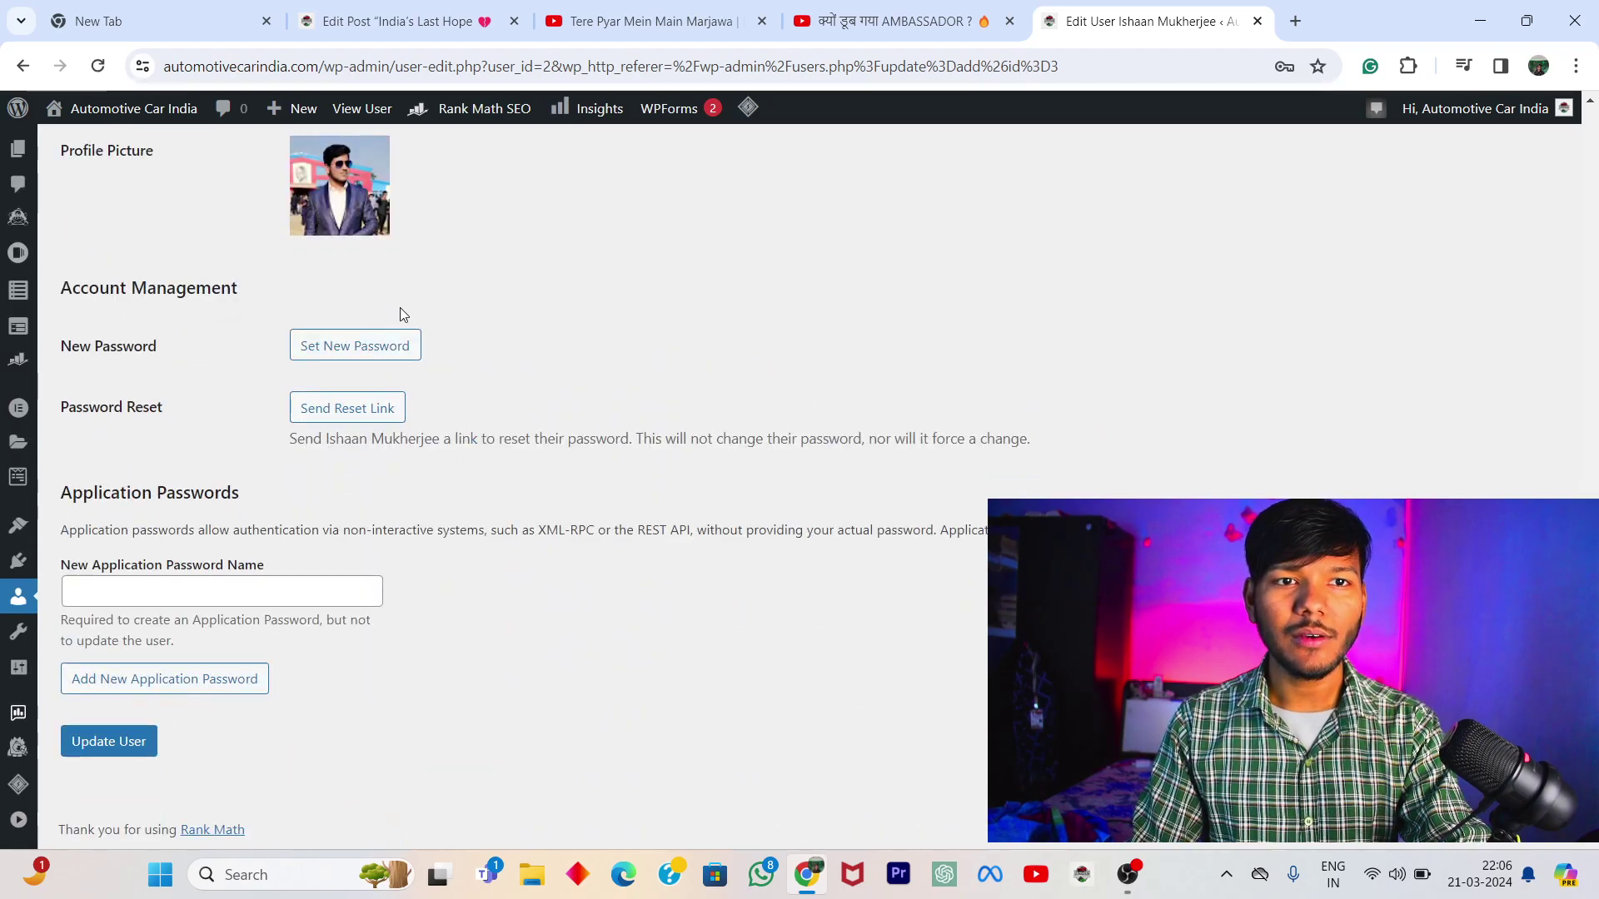
pyautogui.scroll(15, 403, 314)
pyautogui.click(23, 66)
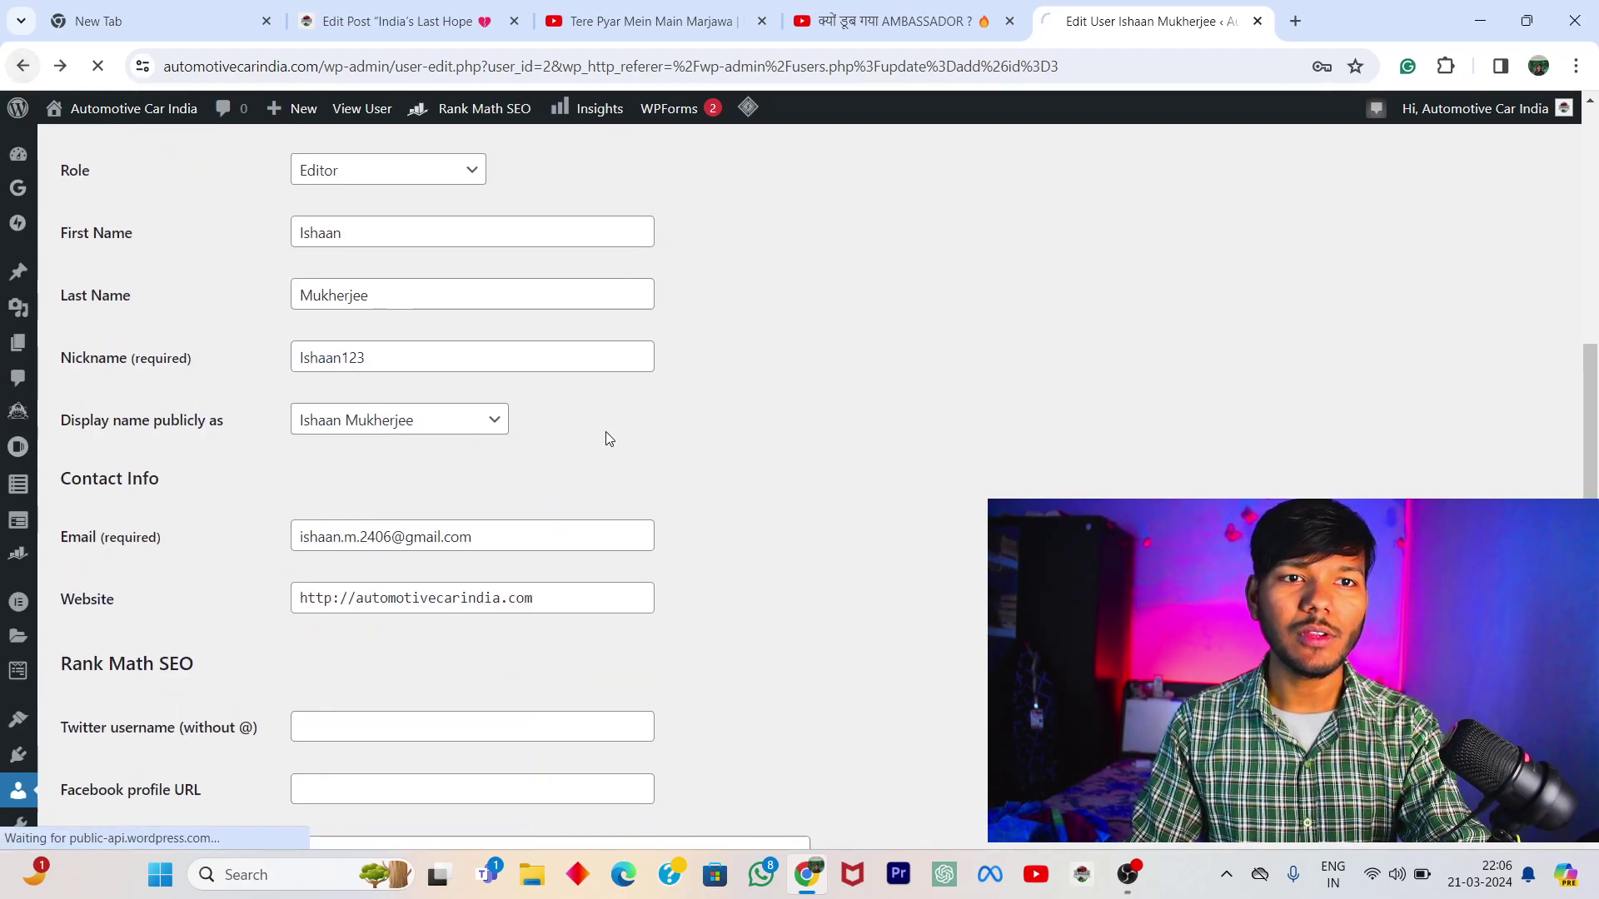
pyautogui.click(161, 655)
pyautogui.scroll(-15, 677, 412)
pyautogui.scroll(-8, 677, 411)
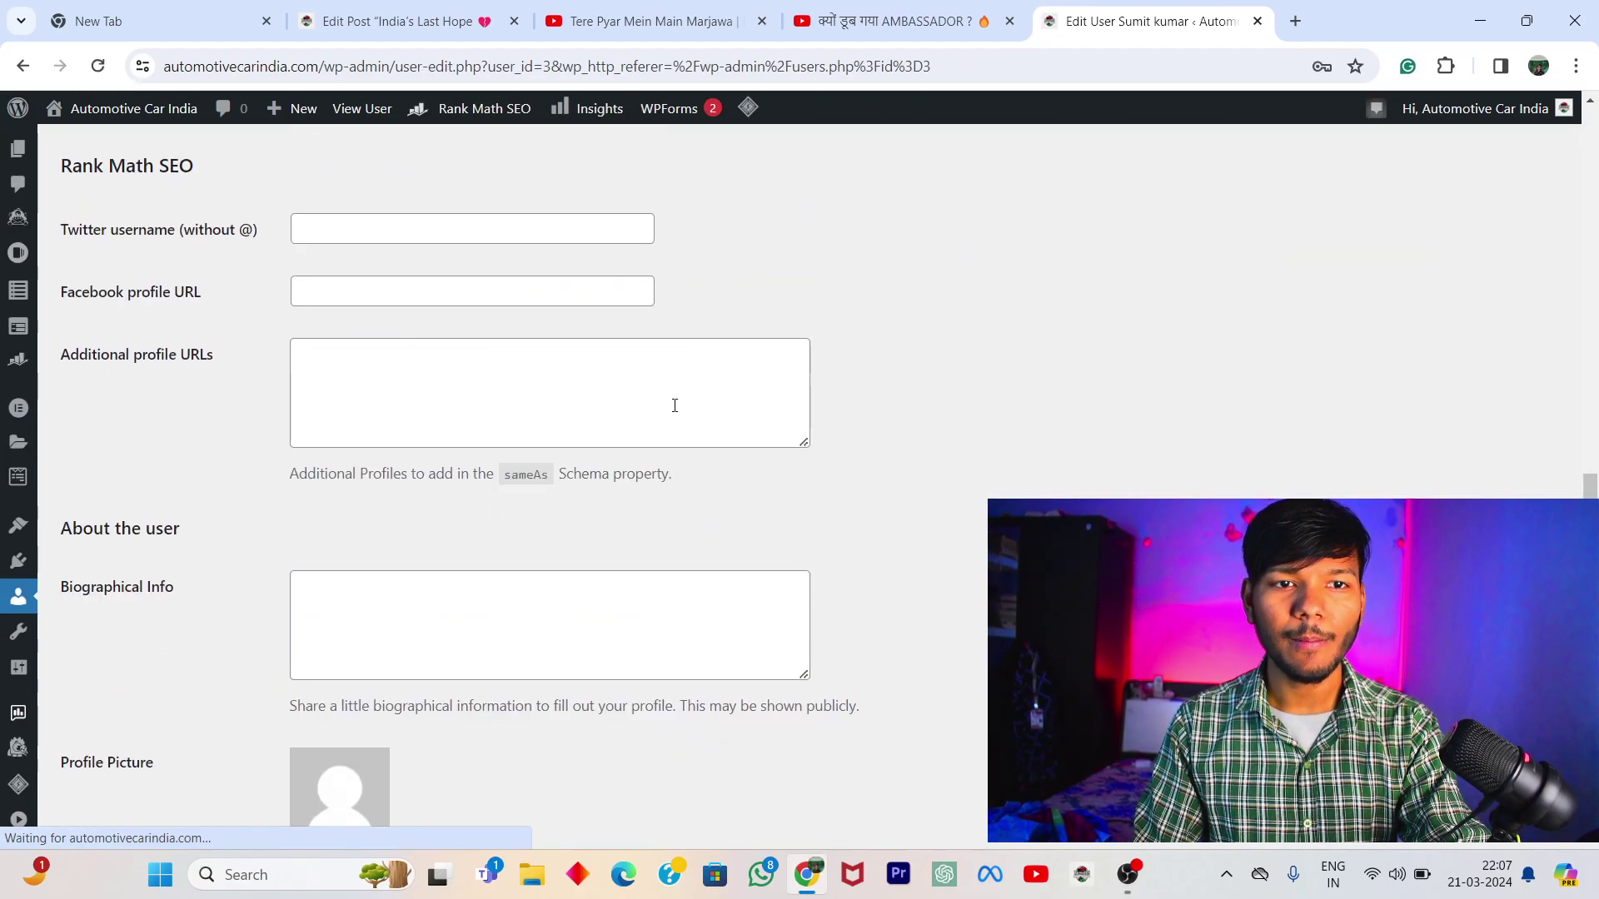
pyautogui.scroll(10, 651, 395)
pyautogui.scroll(-10, 649, 398)
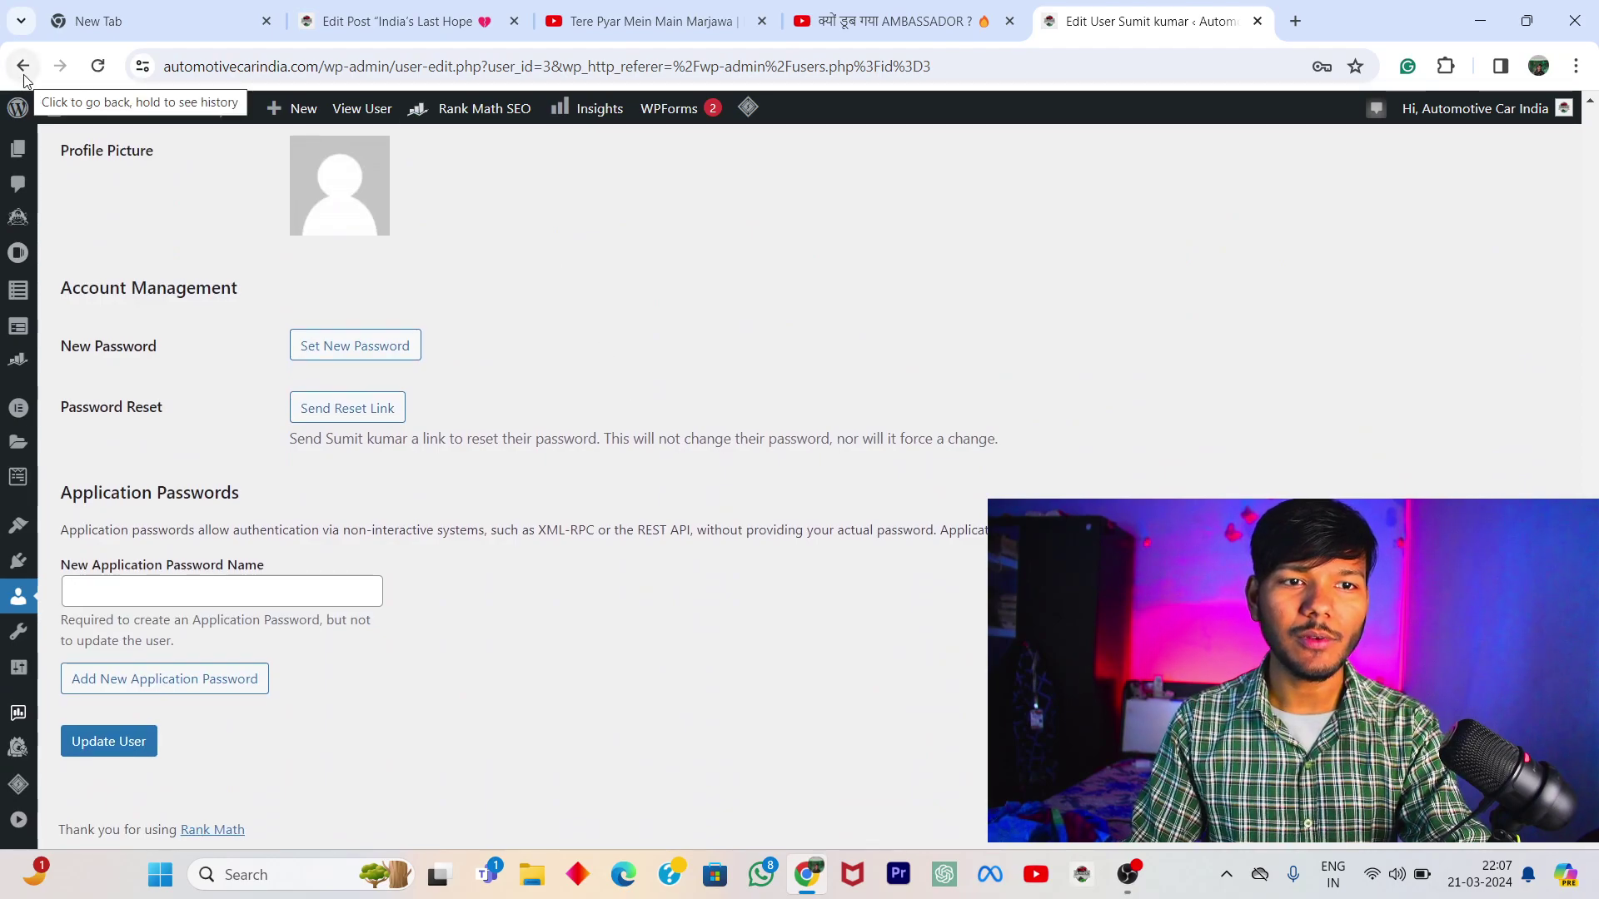
pyautogui.scroll(10, 678, 435)
pyautogui.scroll(-7, 677, 435)
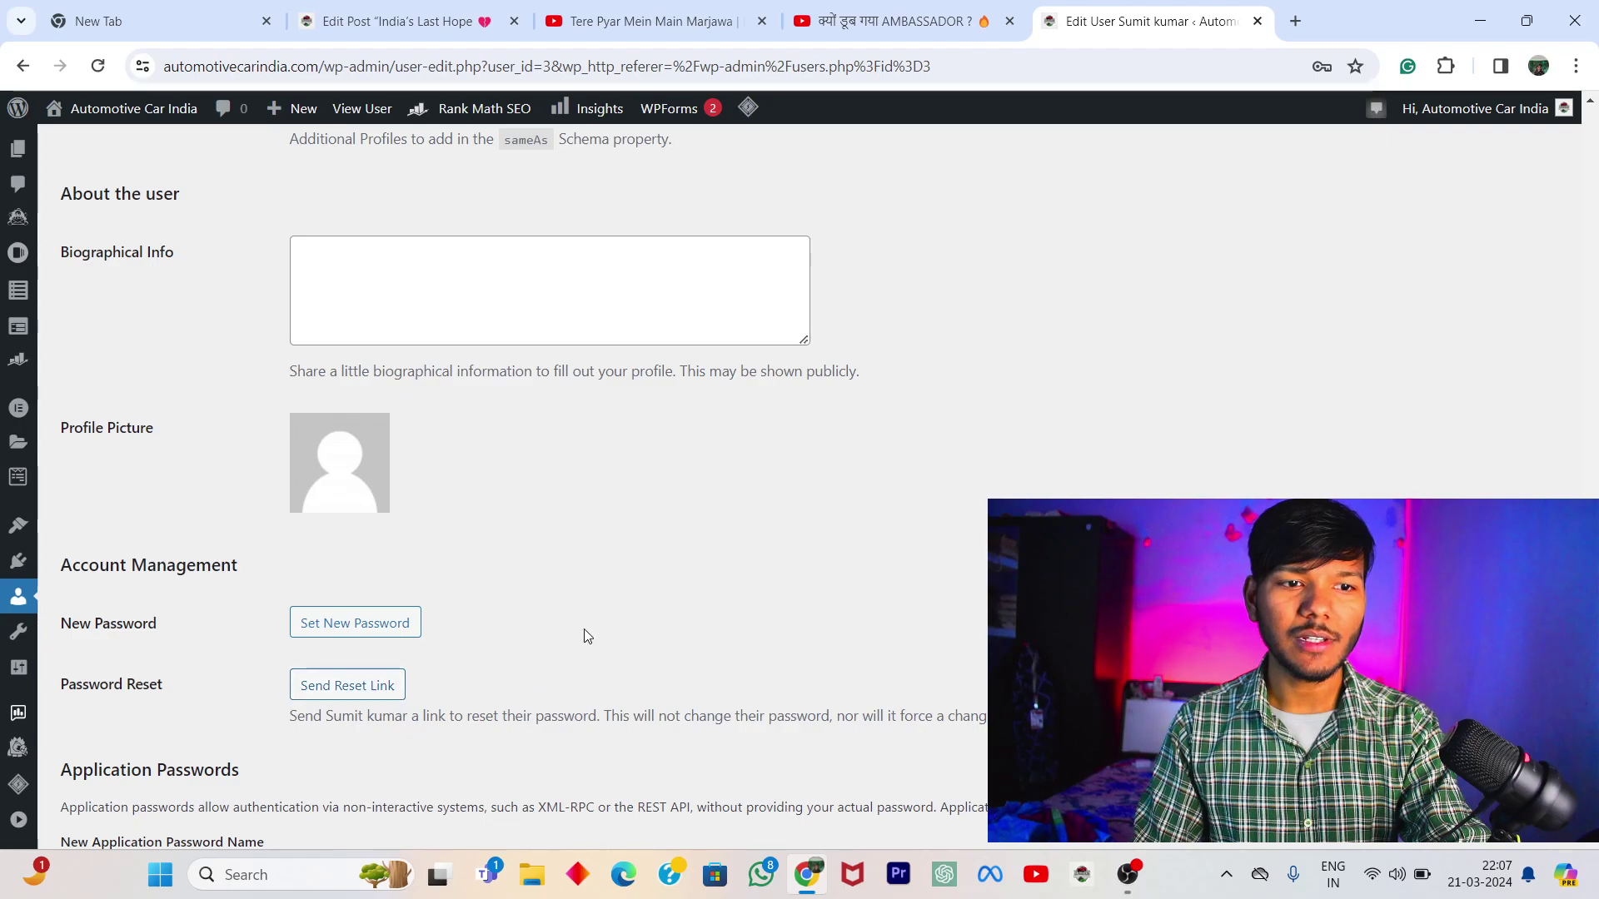
pyautogui.scroll(10, 847, 550)
pyautogui.scroll(8, 848, 553)
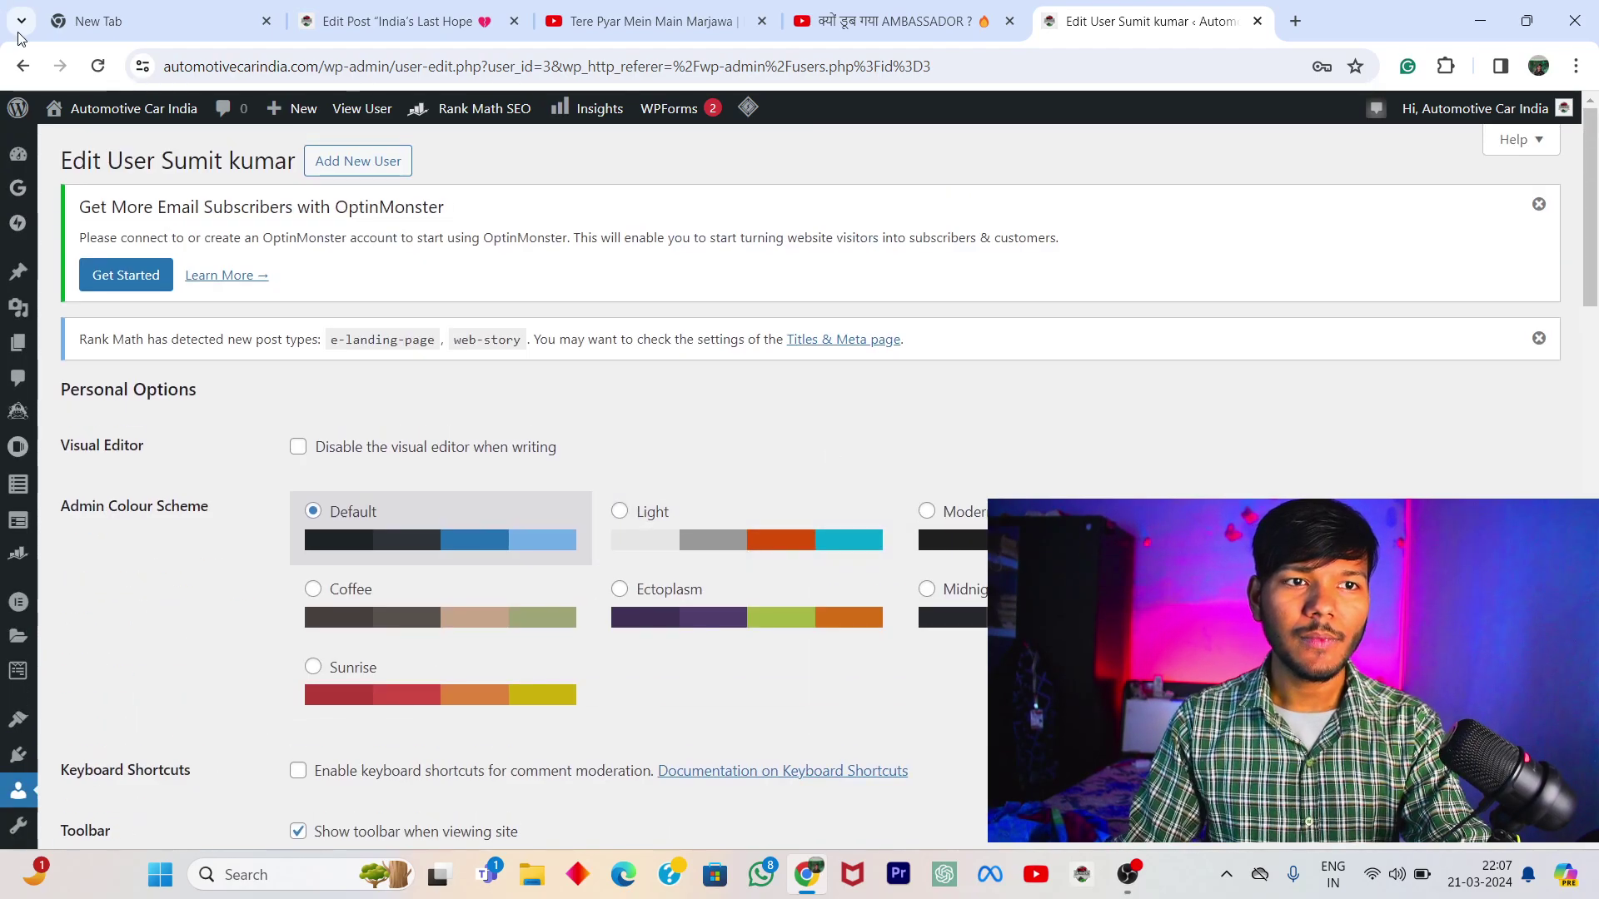
pyautogui.scroll(-6, 512, 430)
pyautogui.scroll(-15, 512, 430)
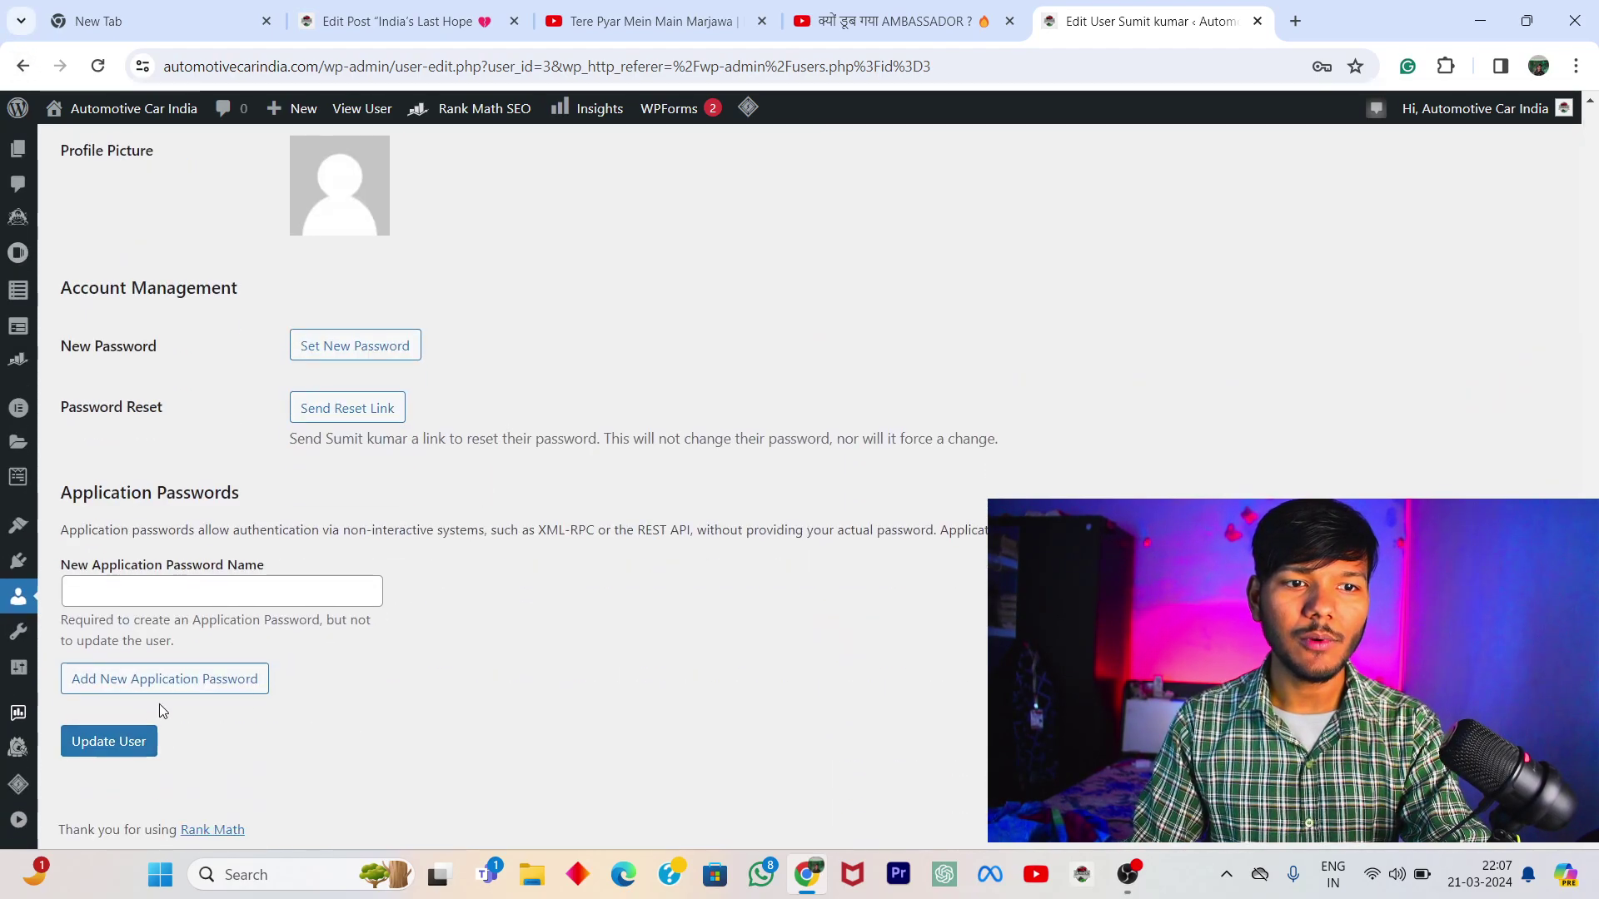
pyautogui.click(25, 67)
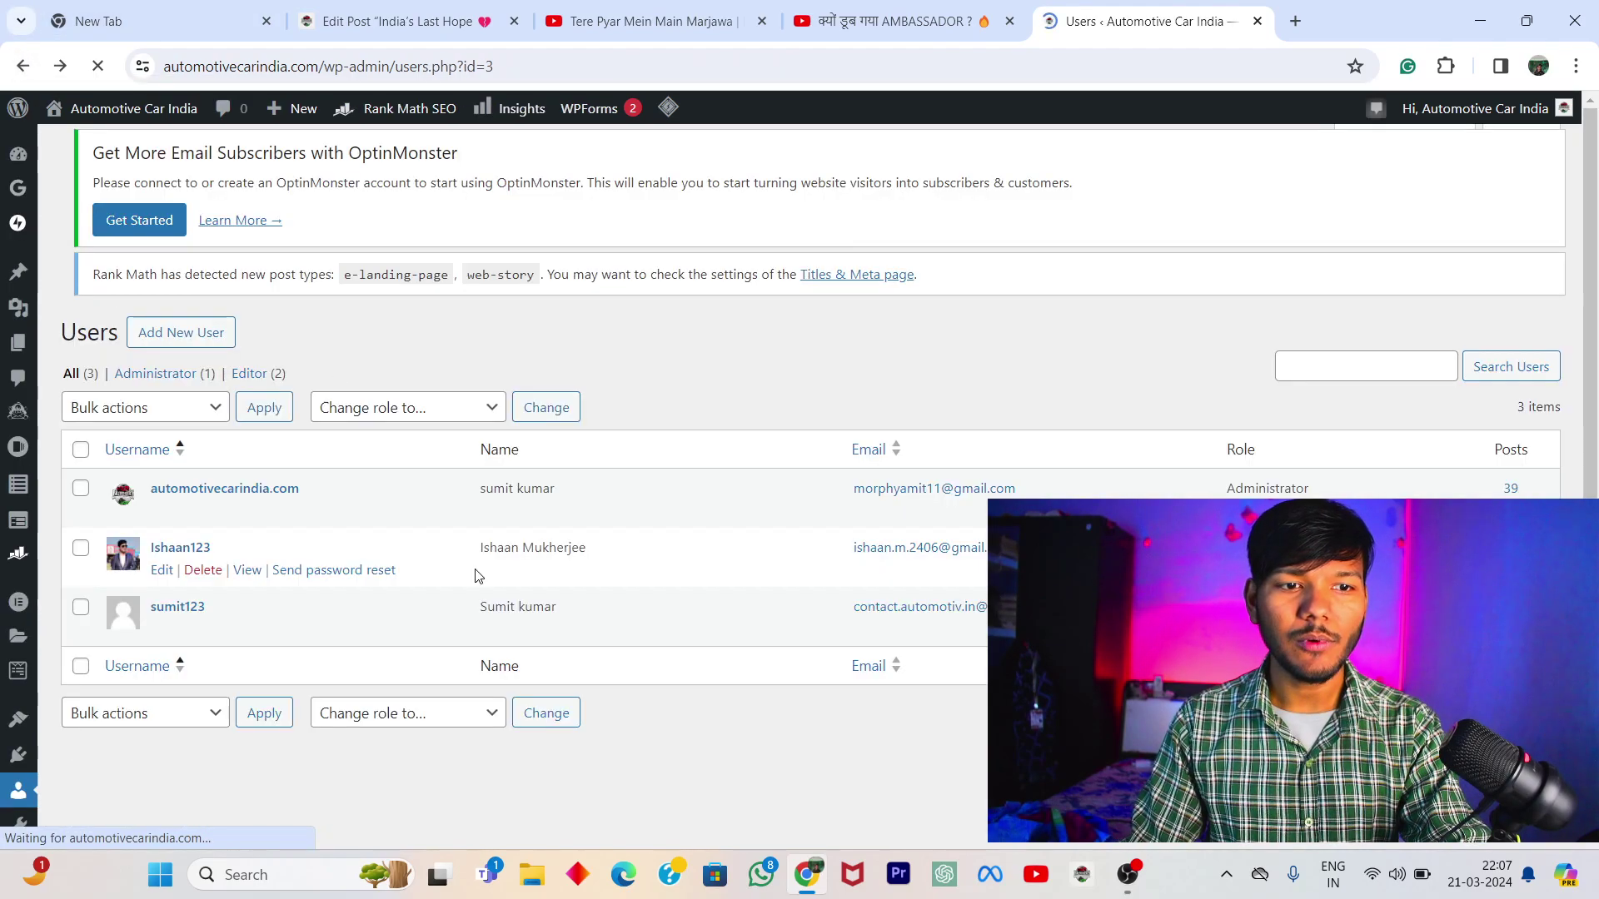
# - Reopen the new user's profile, then get back to the three-account Users list
pyautogui.click(161, 655)
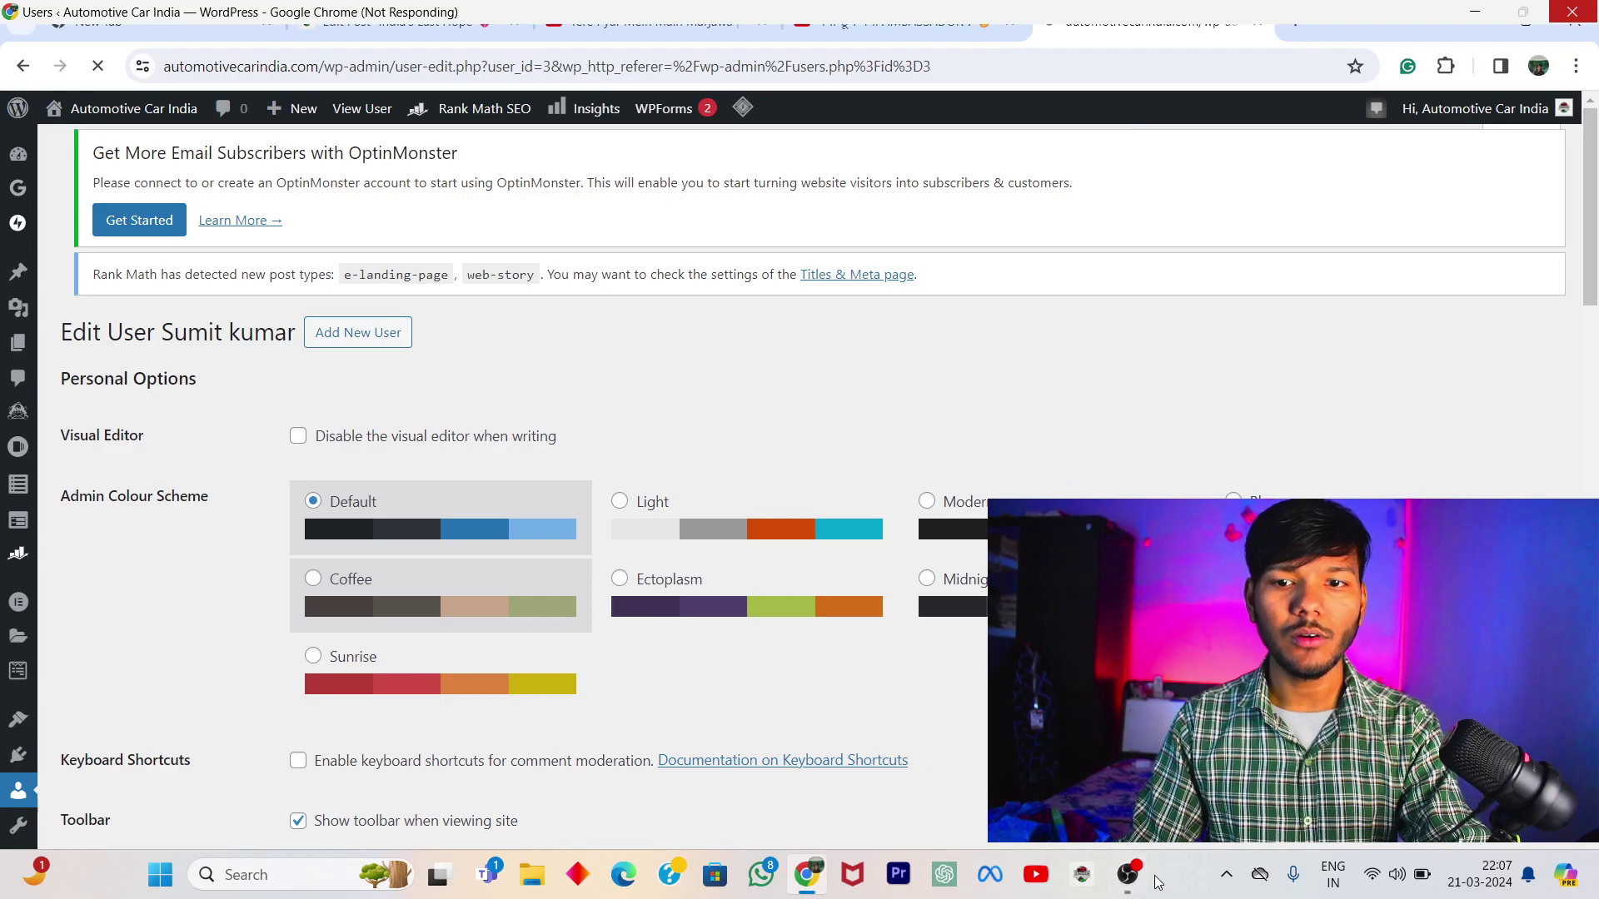
pyautogui.click(1128, 874)
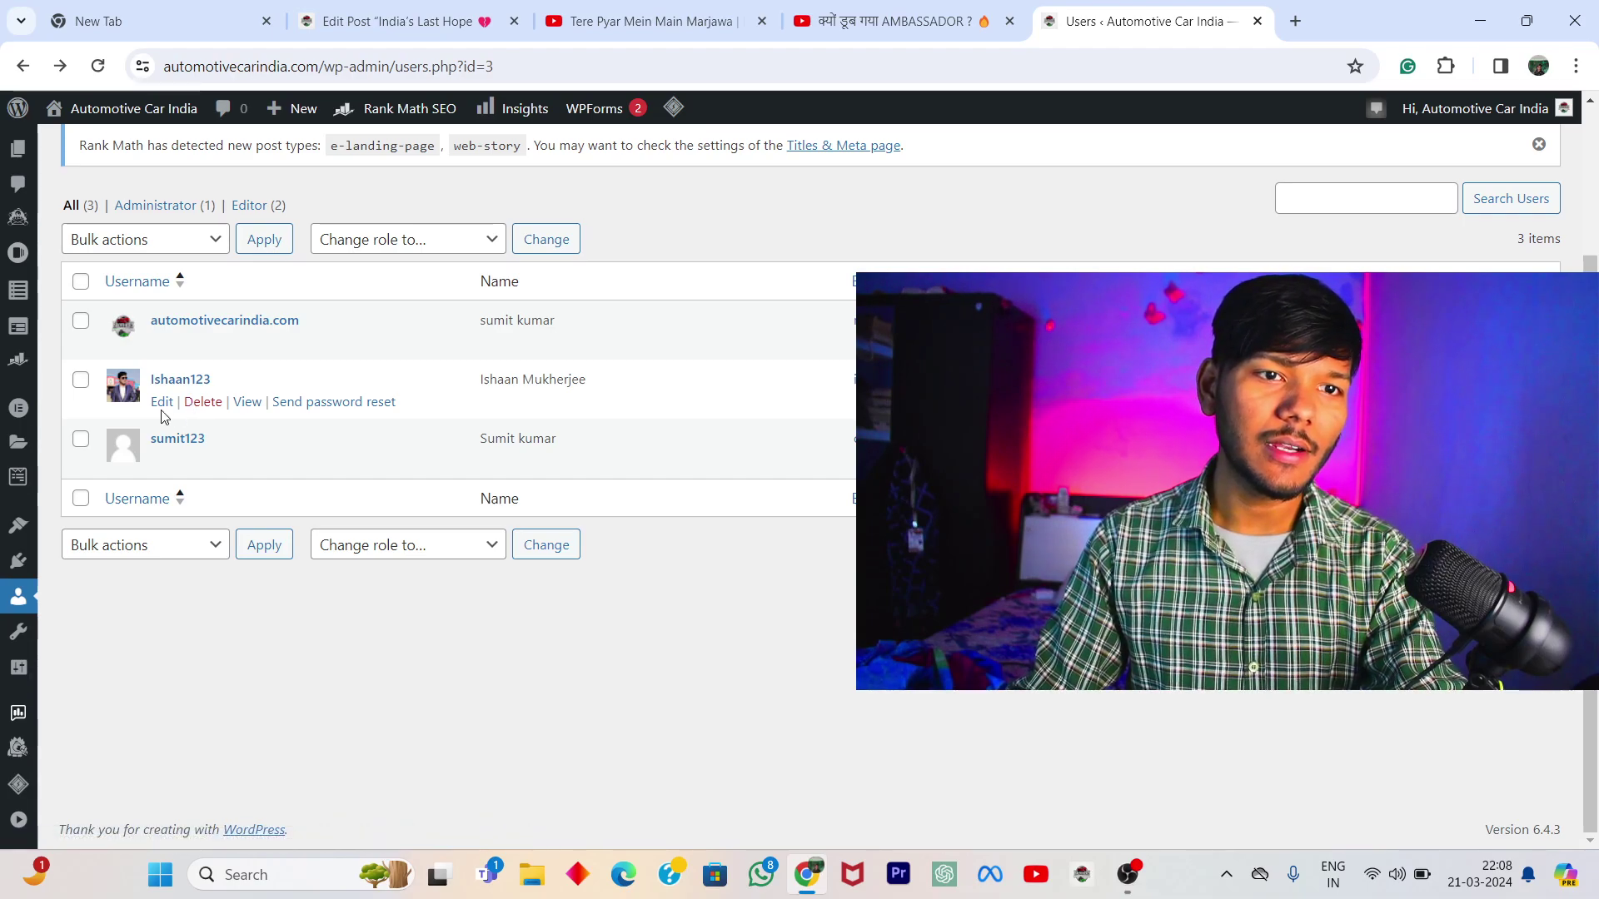
pyautogui.click(247, 402)
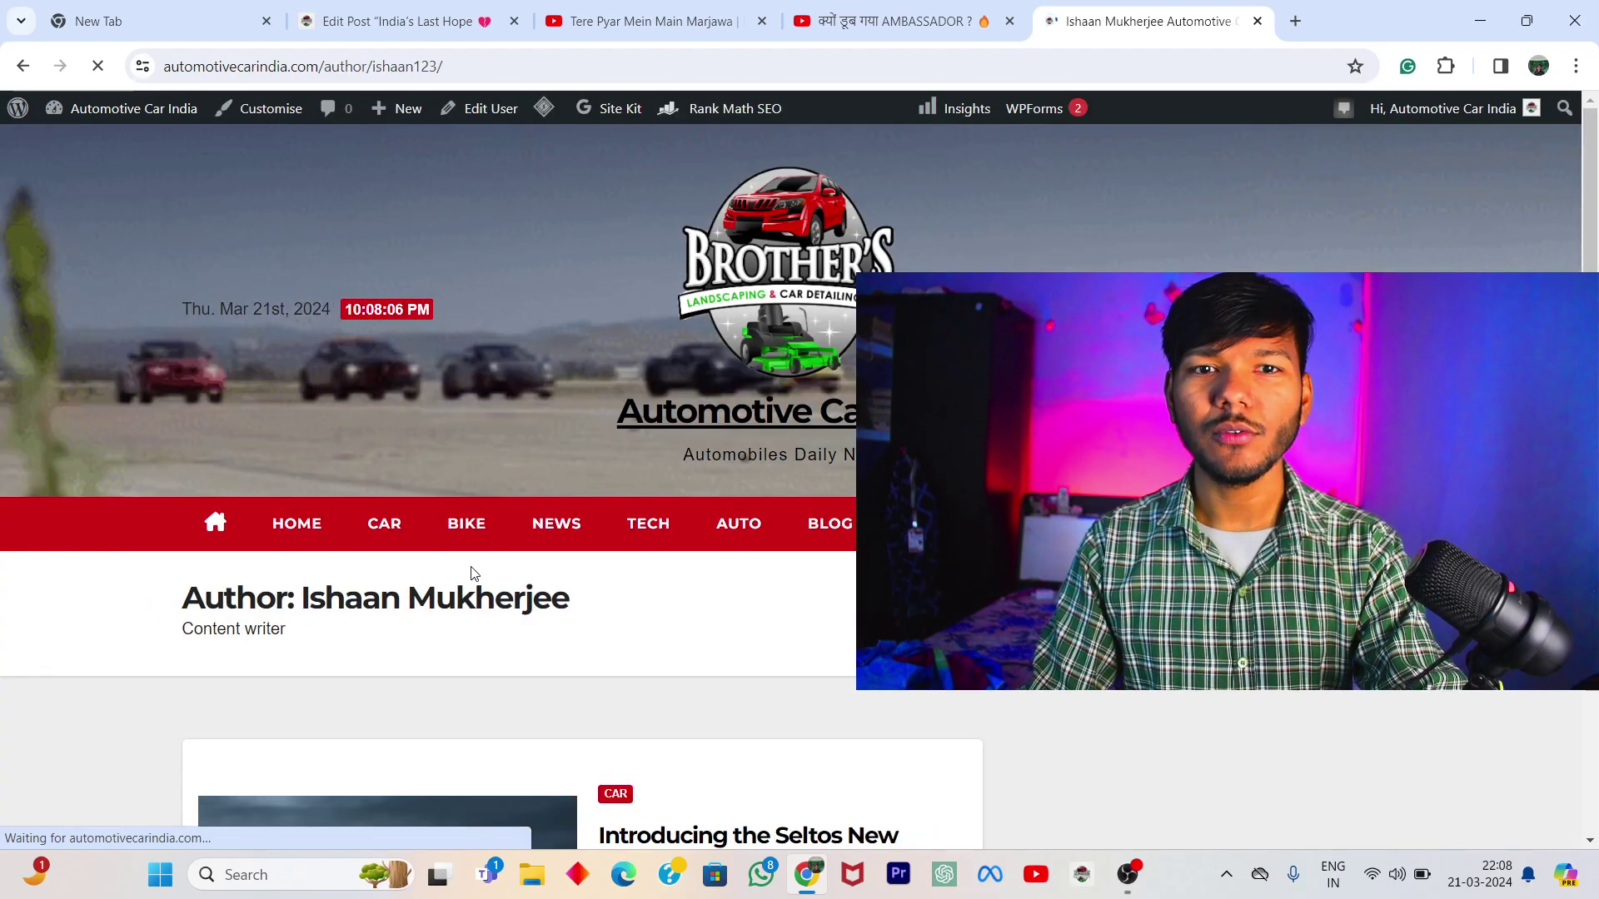
pyautogui.scroll(-8, 741, 556)
pyautogui.scroll(5, 741, 556)
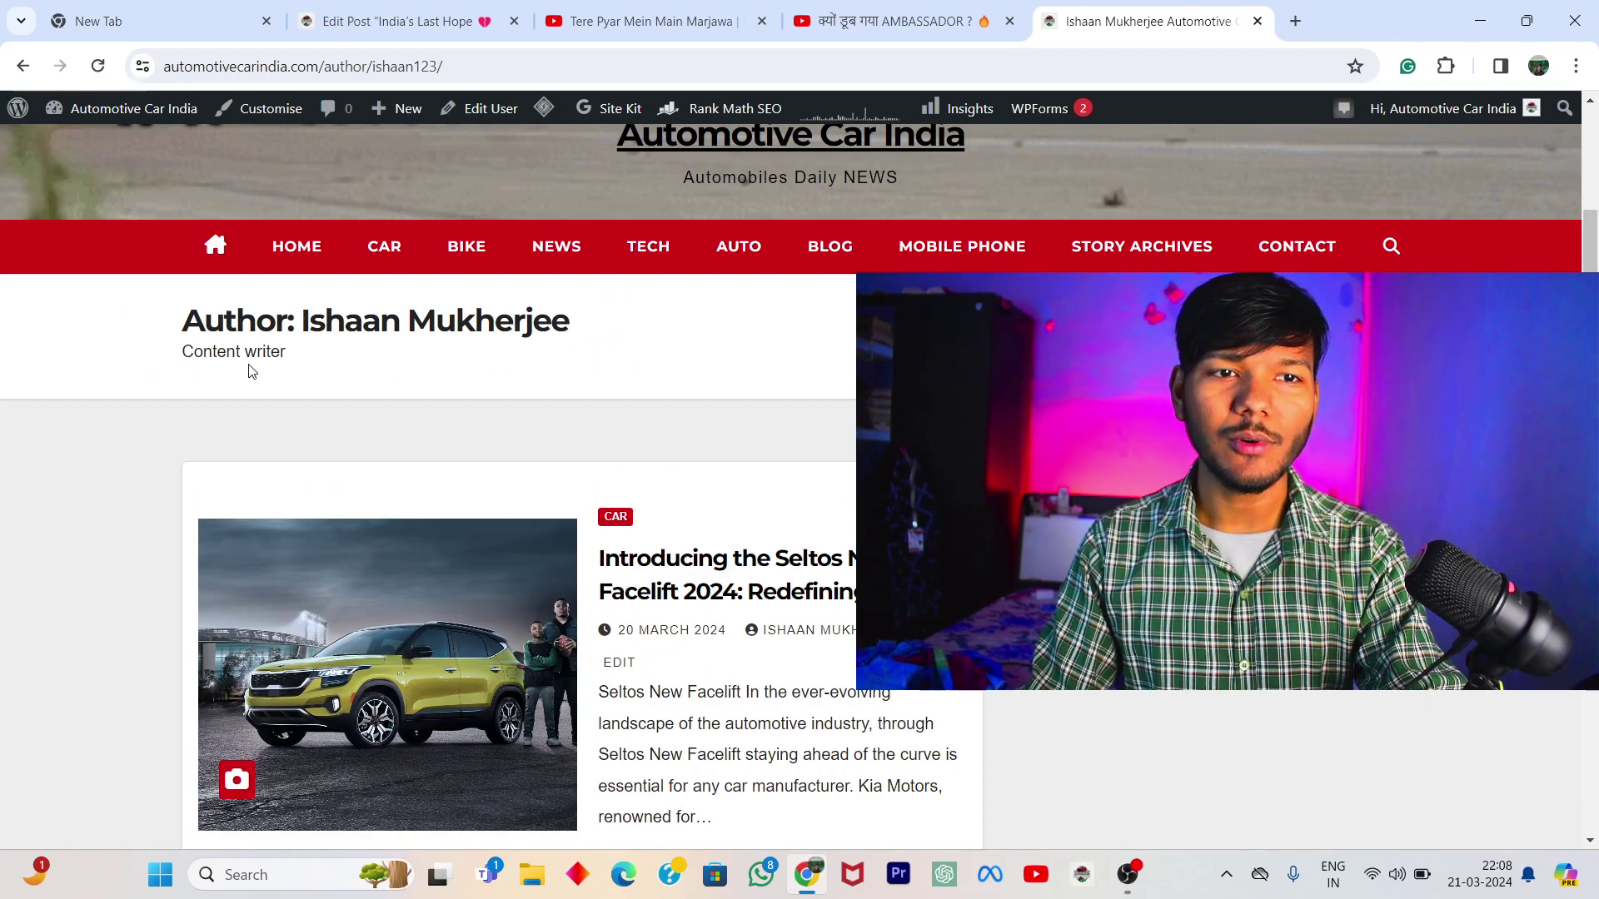
pyautogui.scroll(-6, 600, 520)
pyautogui.scroll(6, 589, 508)
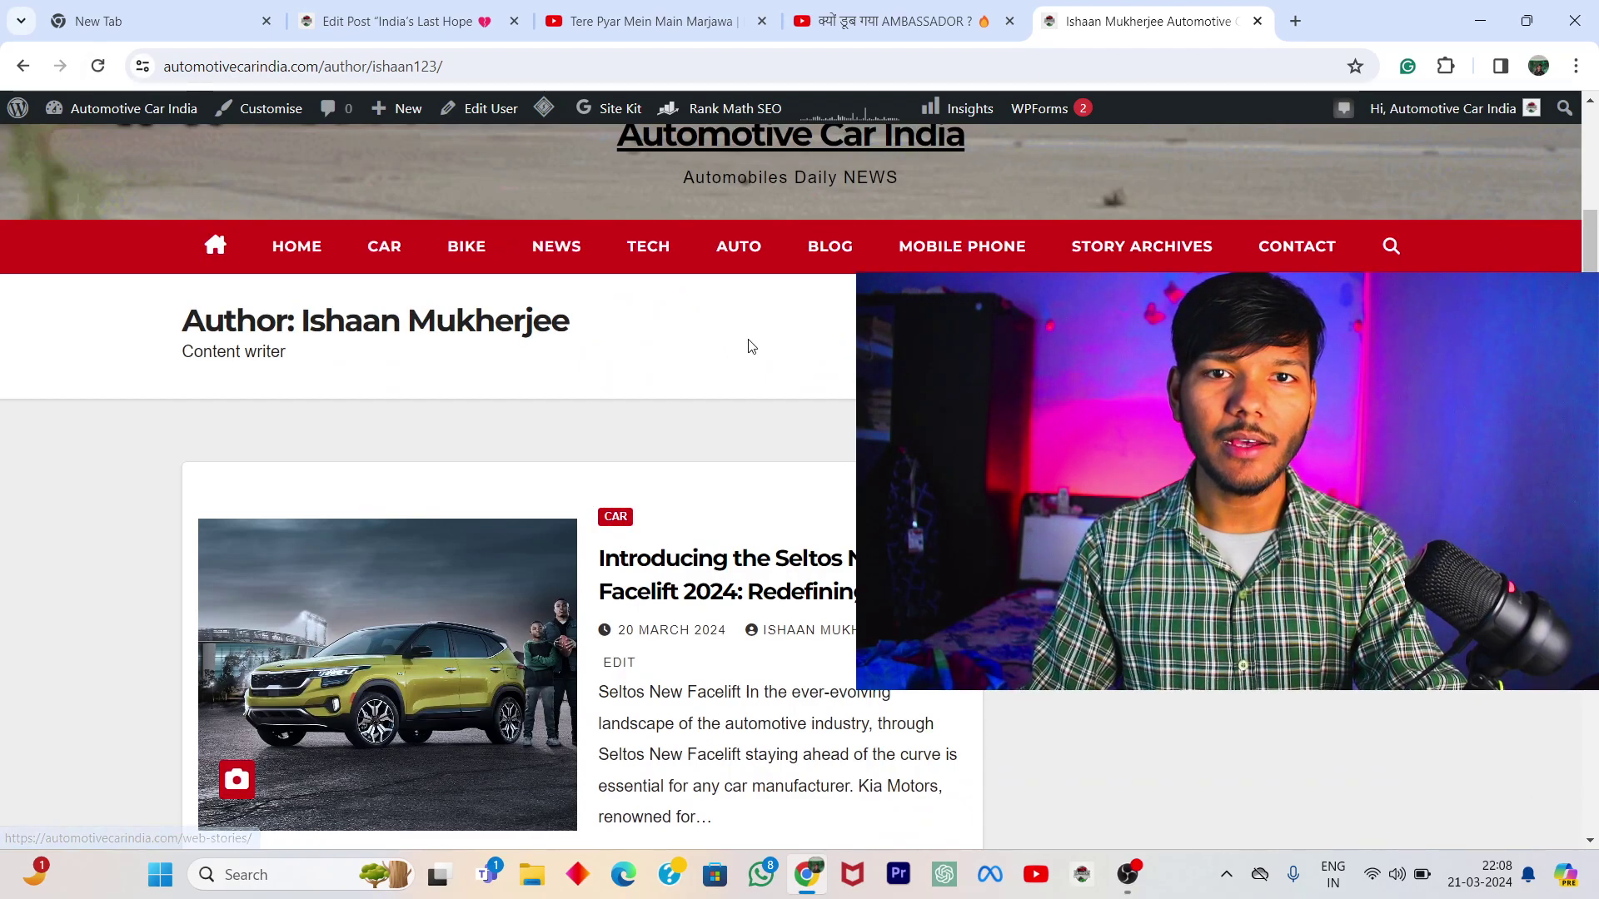
pyautogui.click(23, 65)
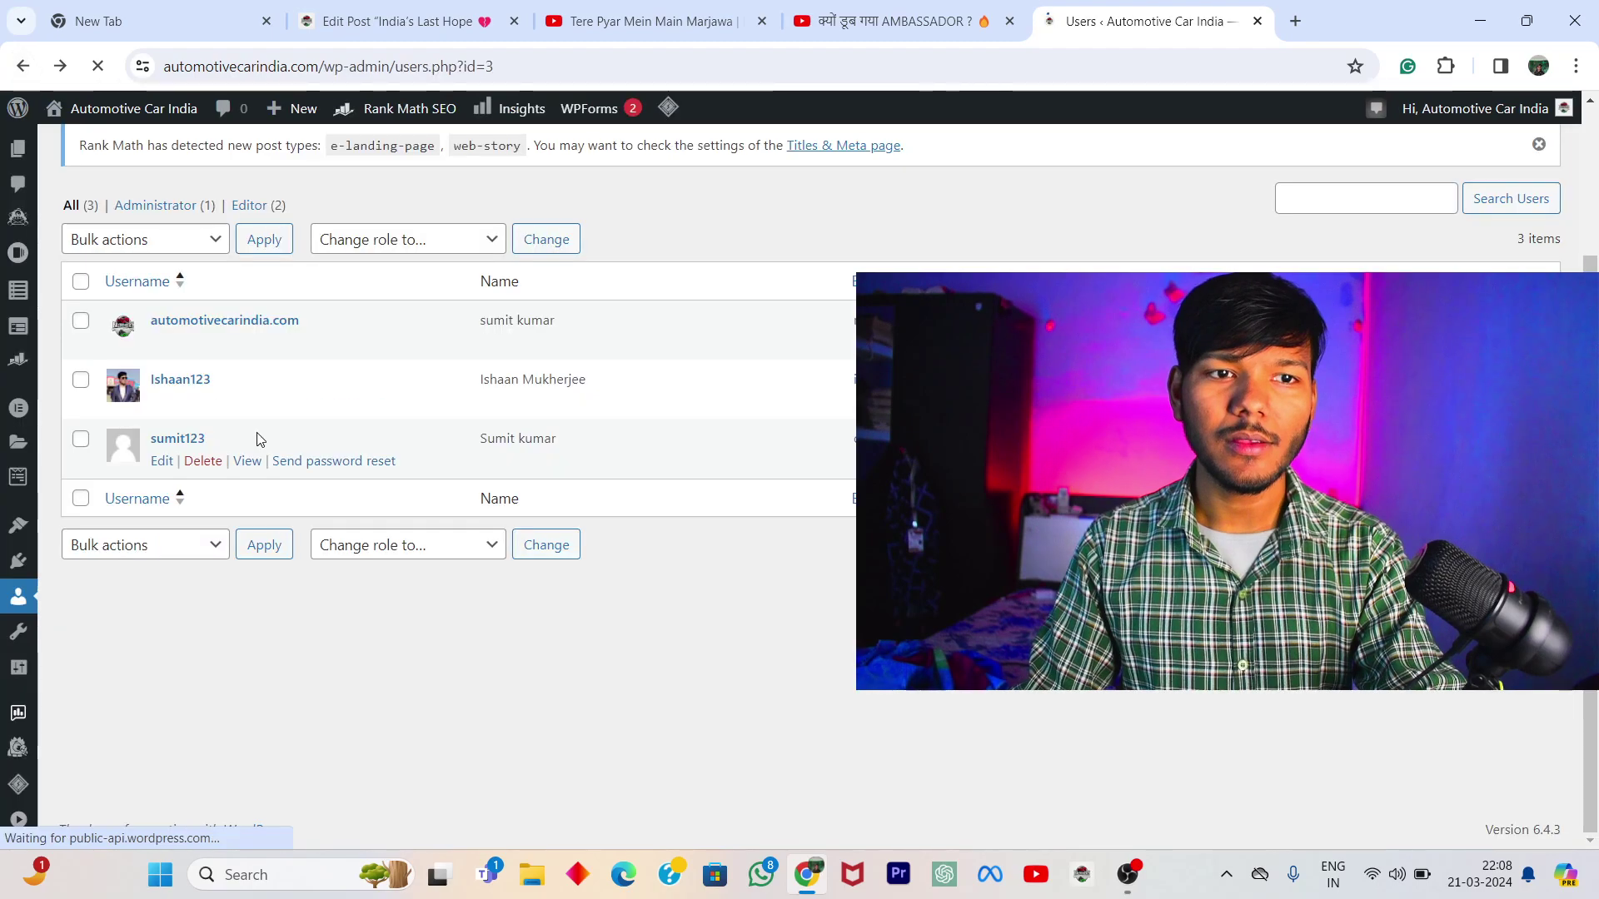
pyautogui.hotkey('alt', 'Right')
pyautogui.scroll(-3, 416, 500)
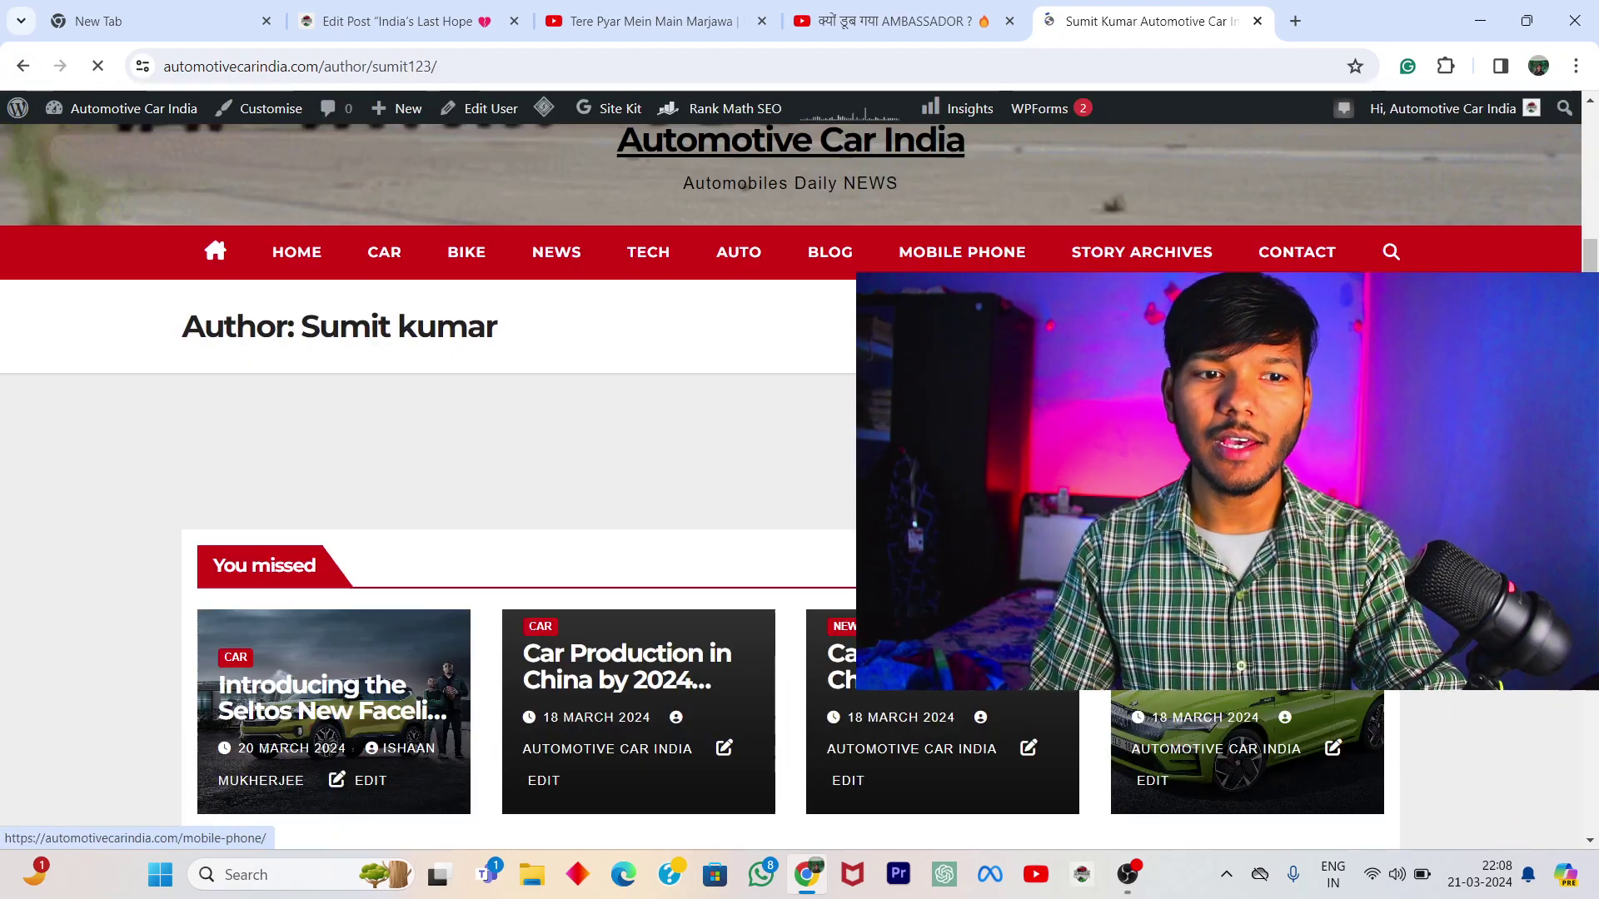
pyautogui.scroll(3, 416, 500)
pyautogui.scroll(-1, 479, 395)
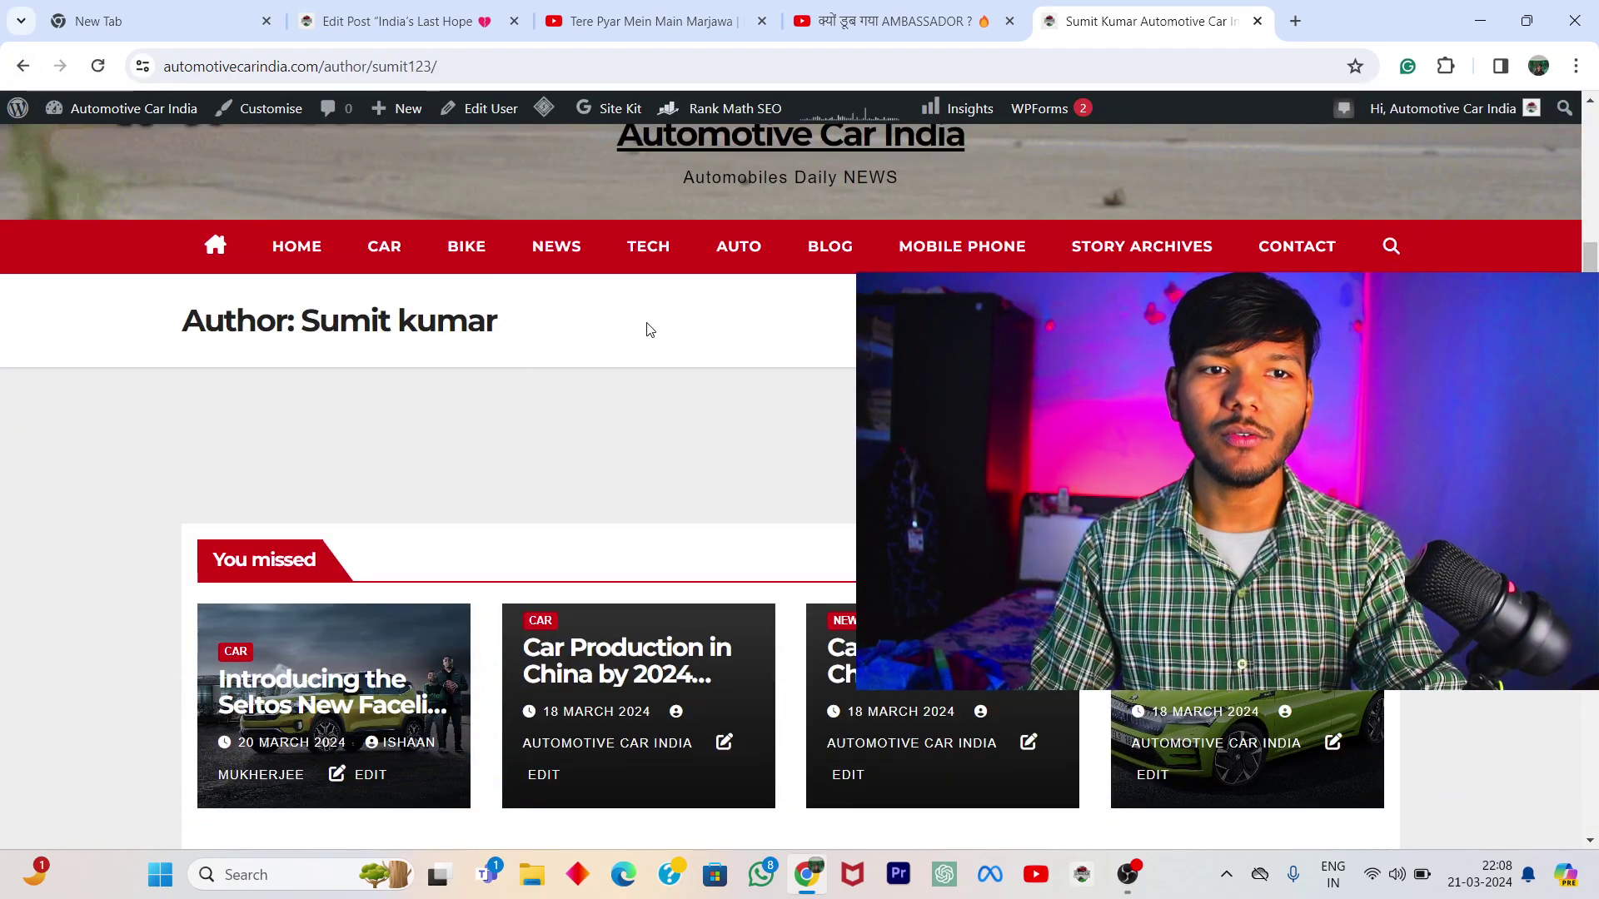
pyautogui.click(22, 65)
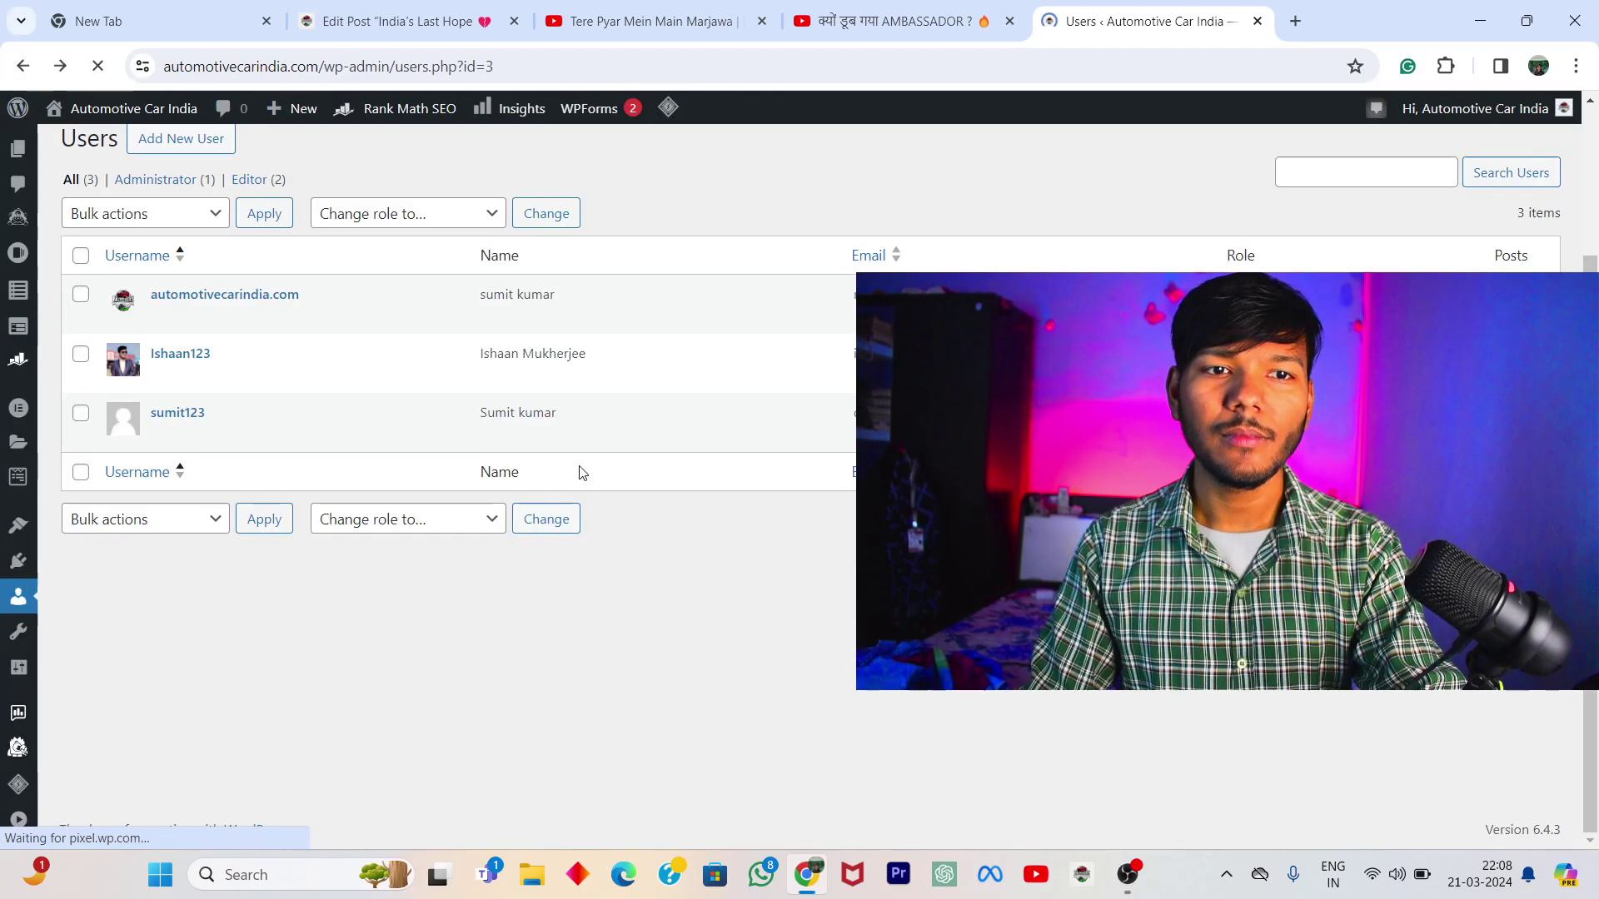
pyautogui.moveTo(161, 351)
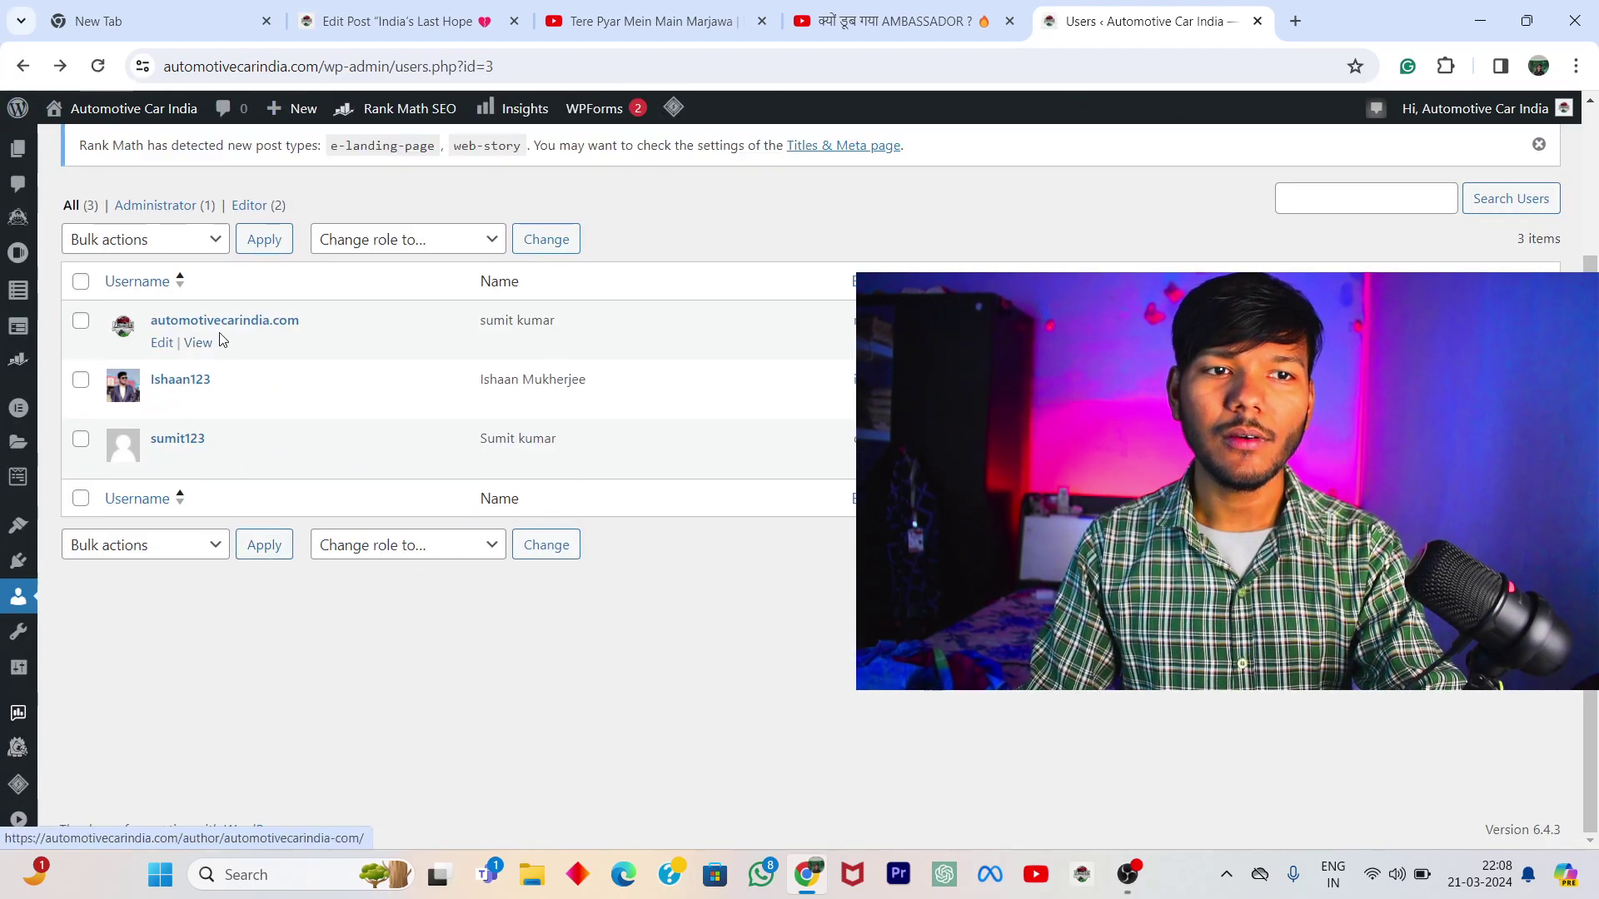
pyautogui.click(160, 345)
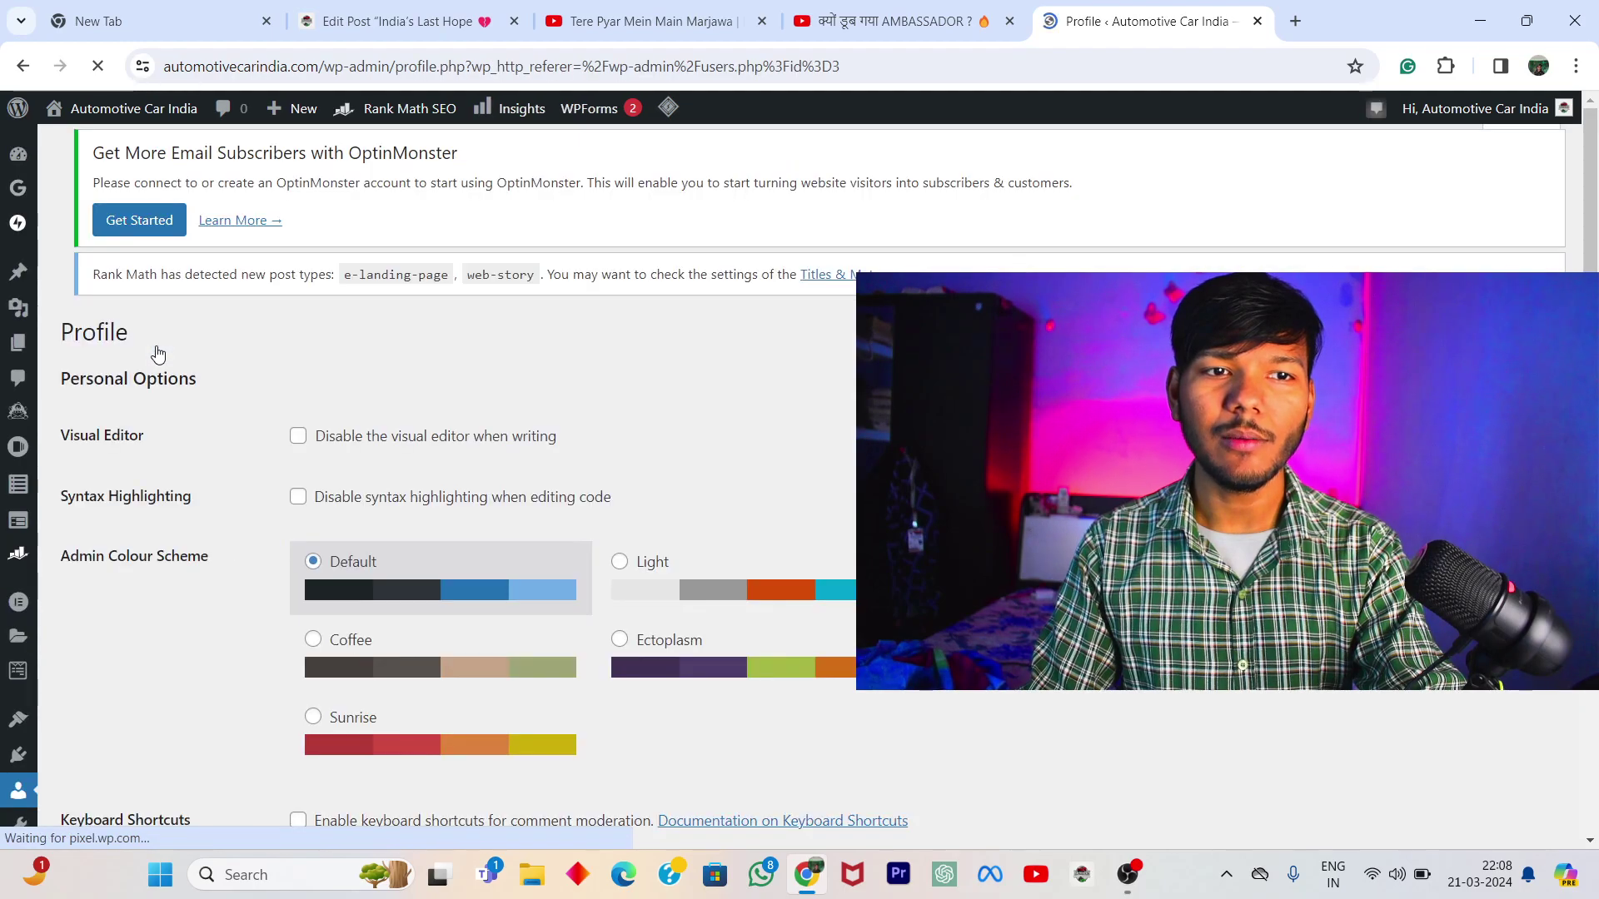
pyautogui.click(22, 66)
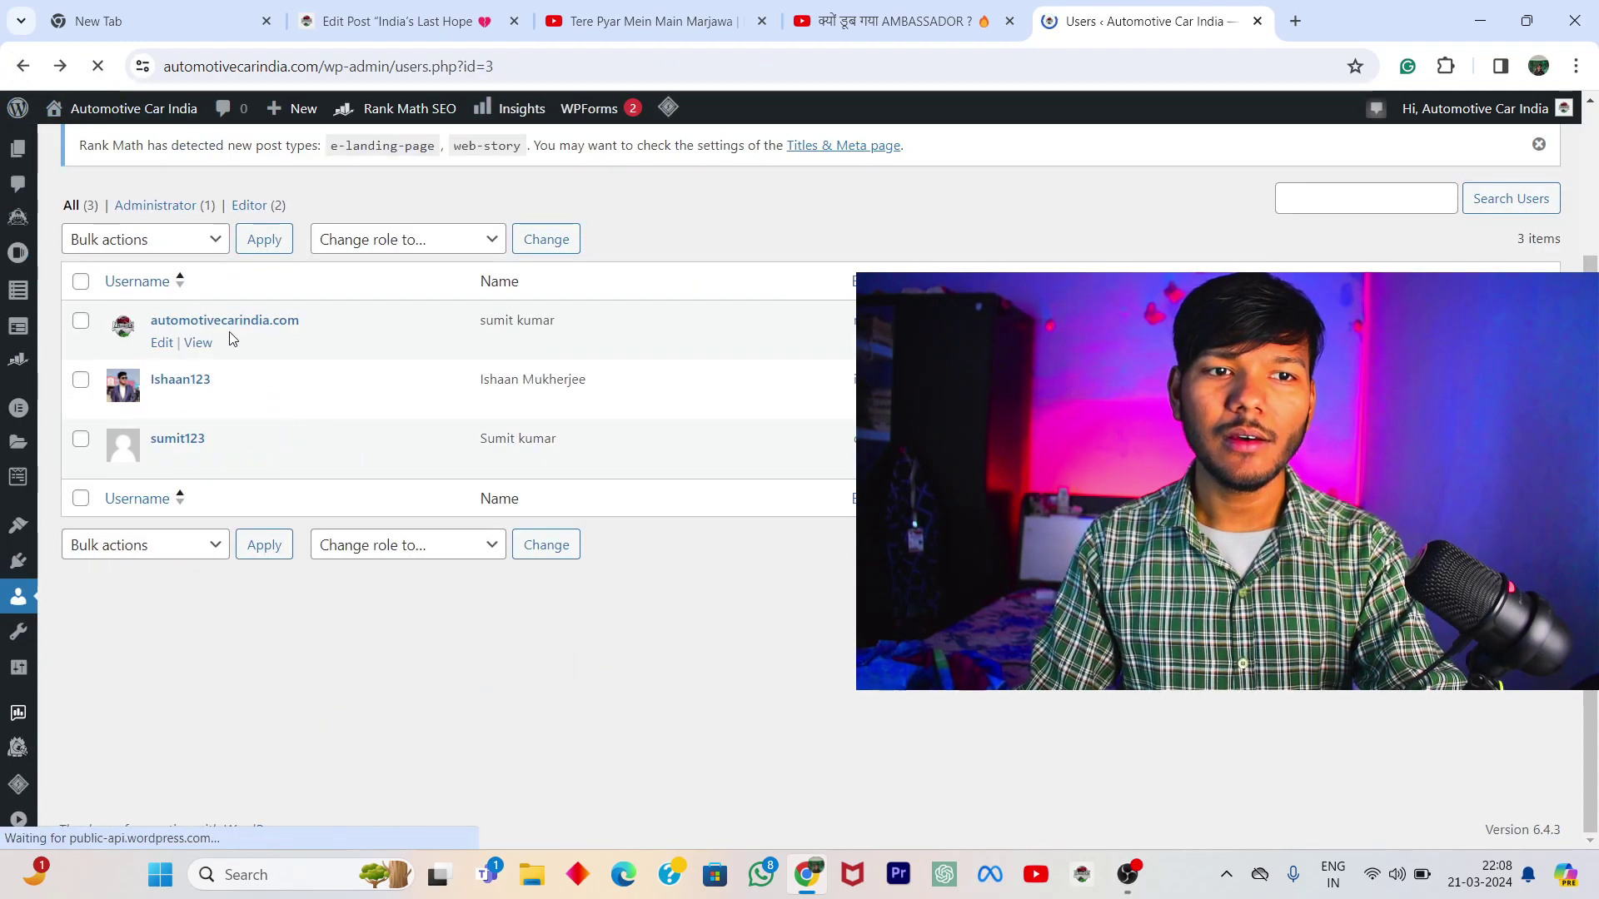
pyautogui.click(200, 342)
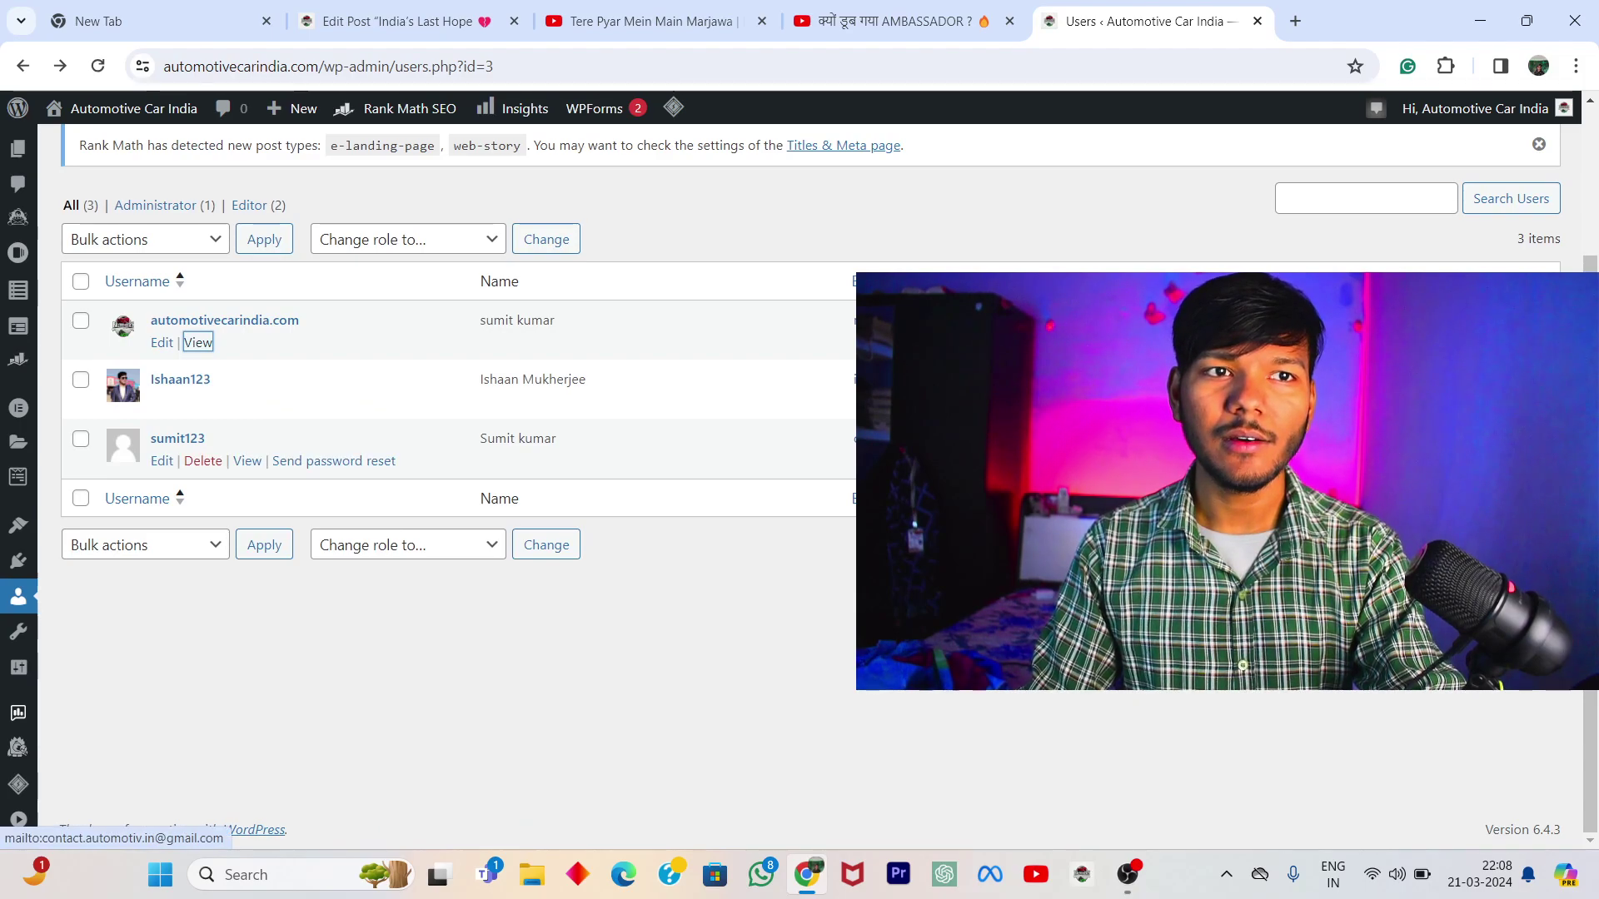
pyautogui.click(200, 343)
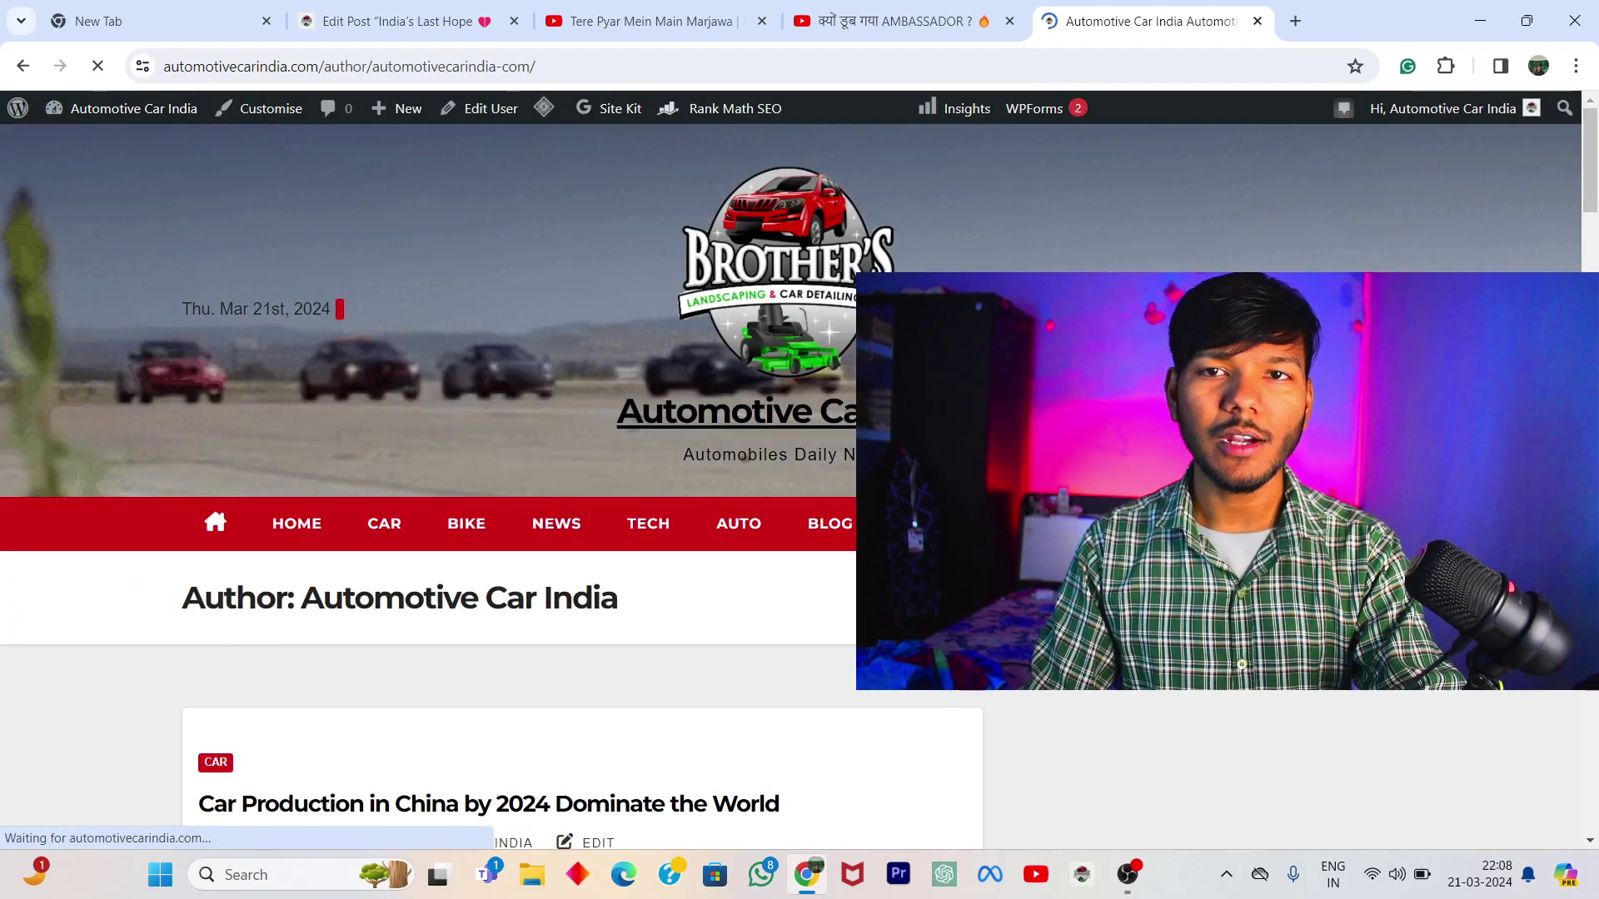
pyautogui.scroll(-20, 583, 483)
pyautogui.scroll(3, 583, 483)
pyautogui.scroll(15, 583, 483)
pyautogui.click(22, 66)
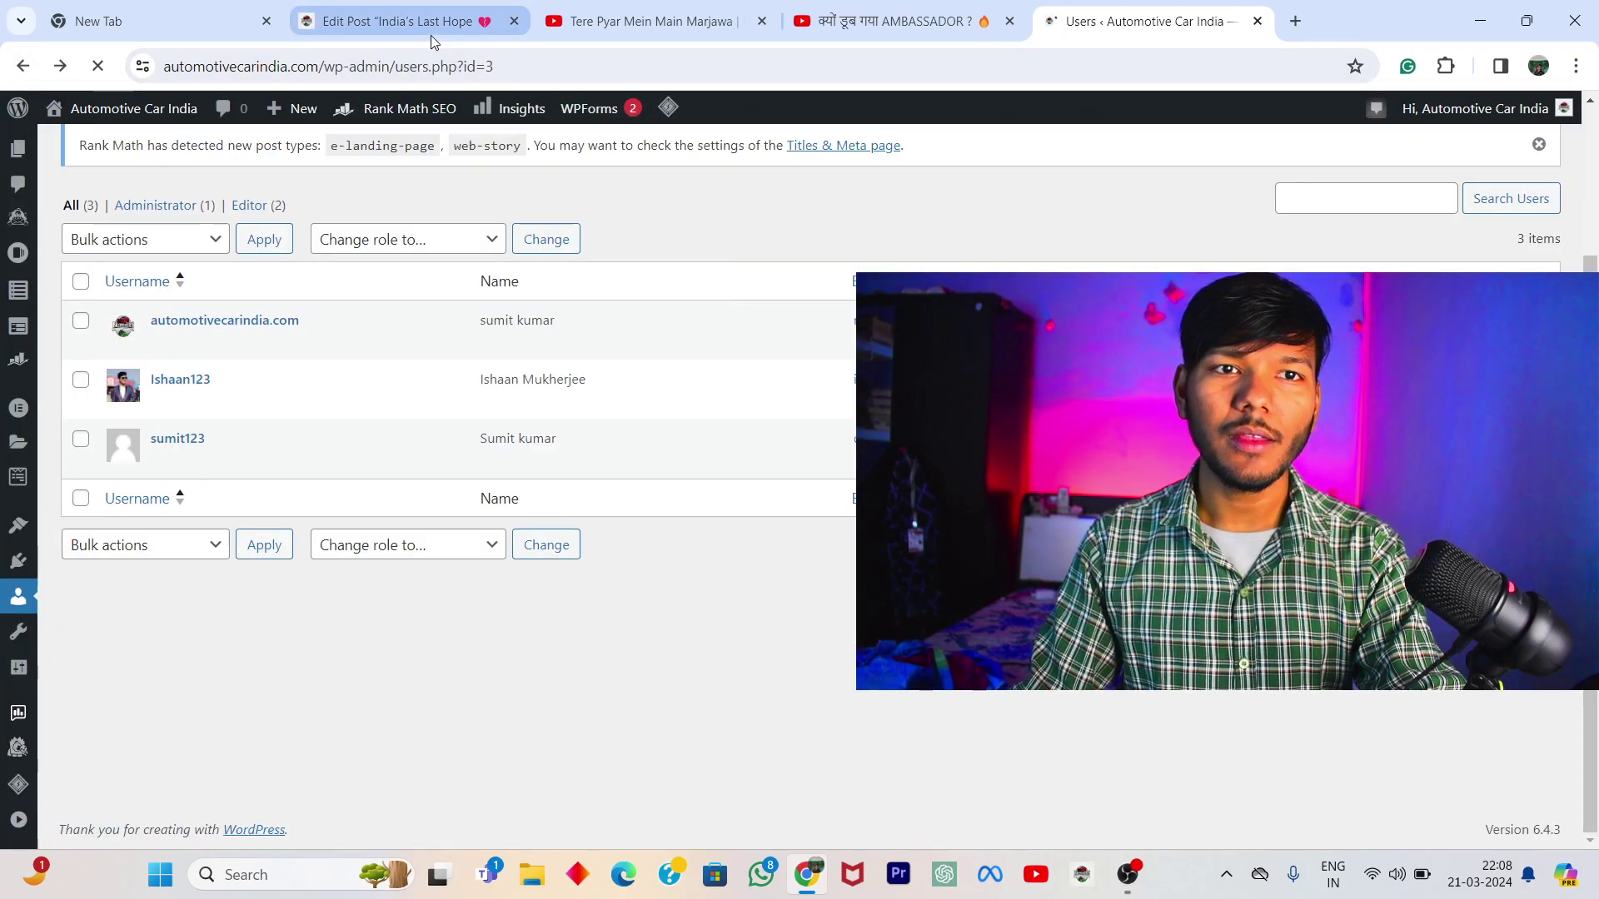
# - Show the Post settings panel for the Mahindra supercar post and save it as a draft
pyautogui.click(432, 35)
pyautogui.scroll(5, 1416, 499)
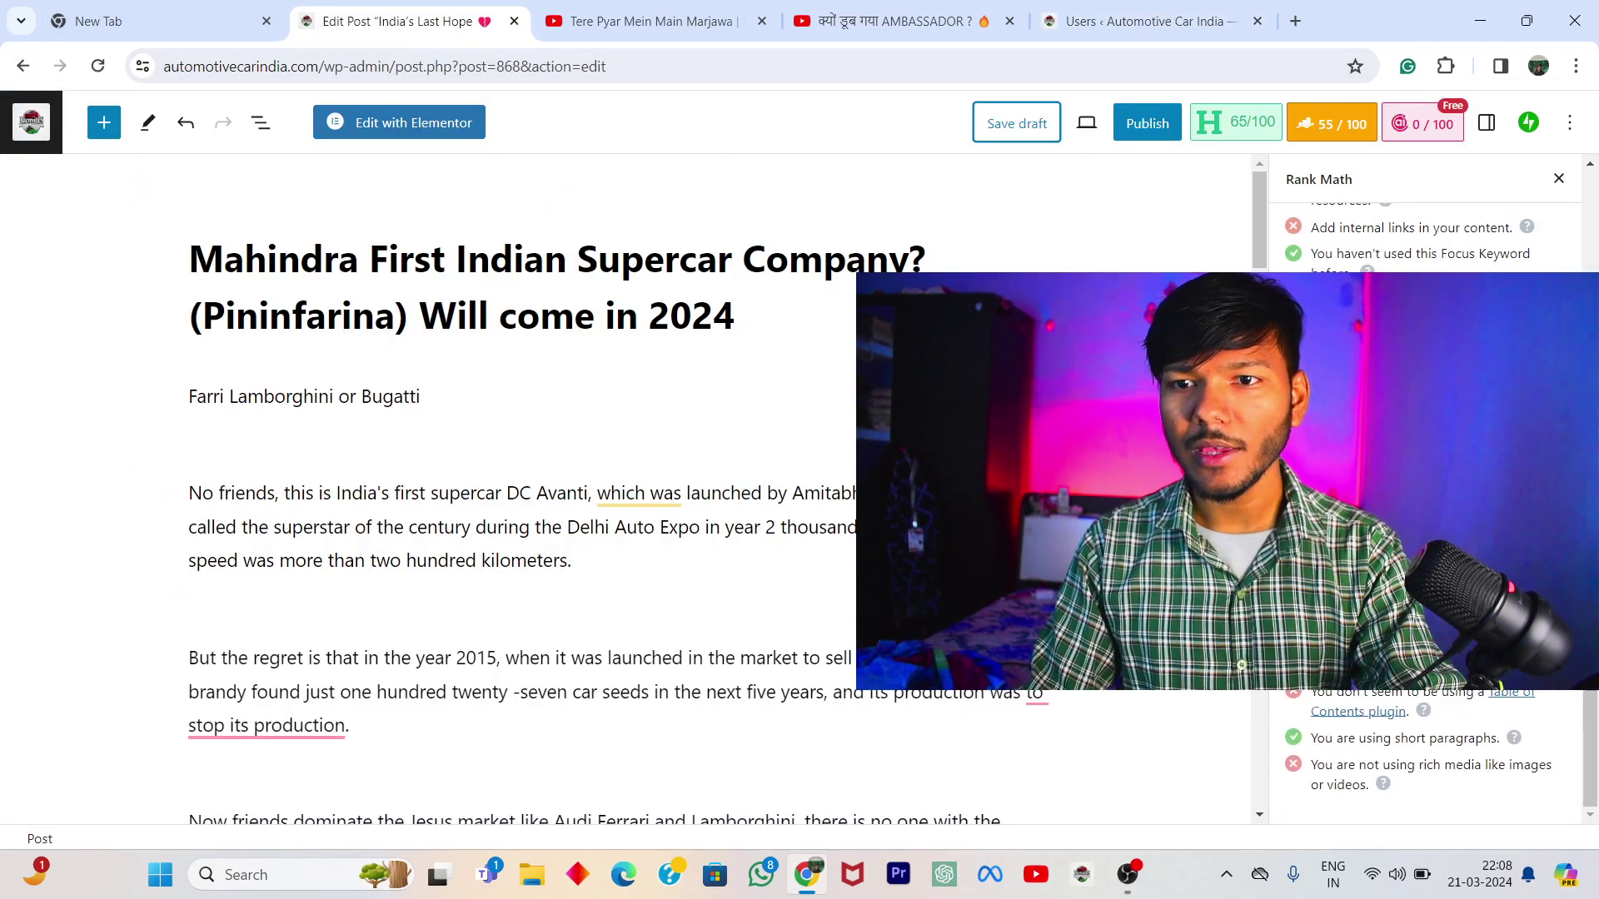
pyautogui.scroll(1, 1416, 500)
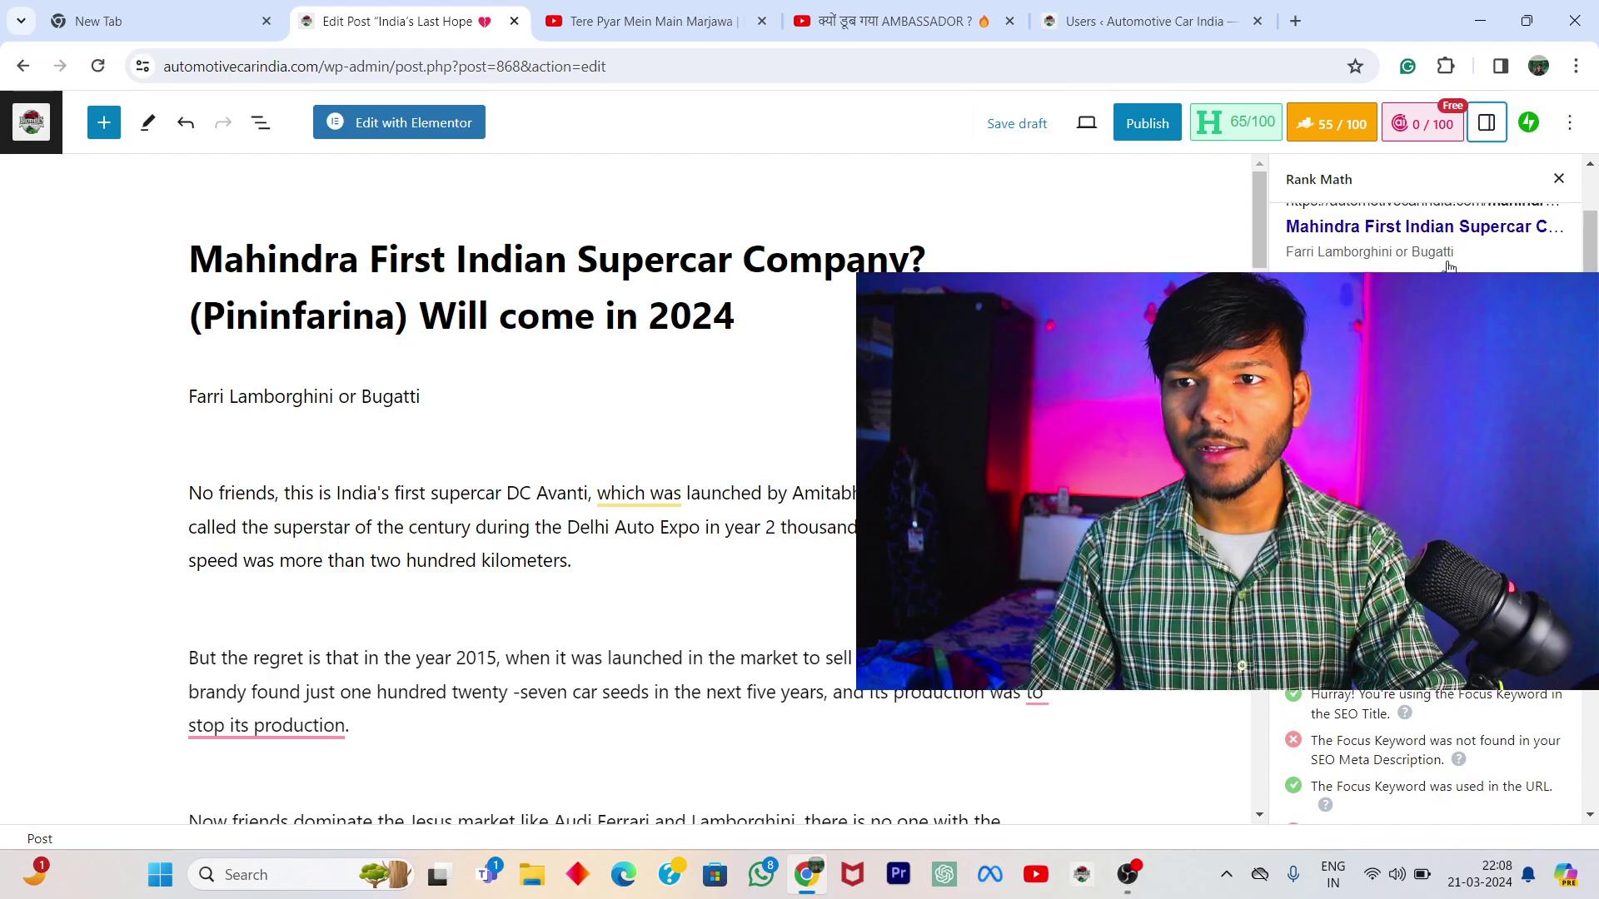
pyautogui.click(1487, 123)
pyautogui.scroll(-5, 1424, 499)
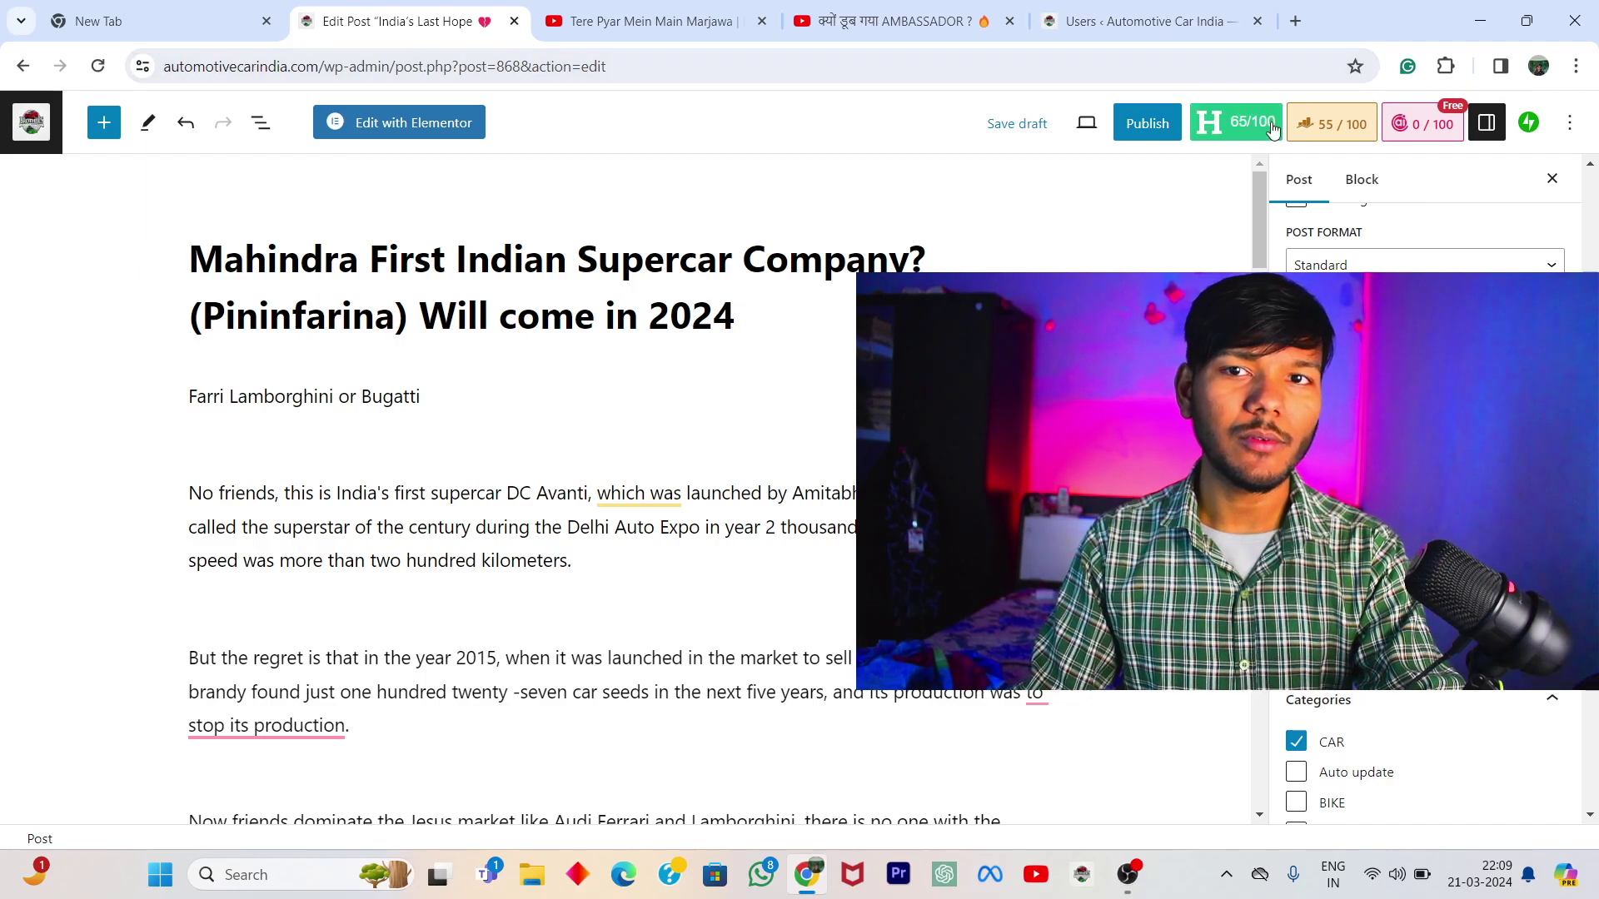
pyautogui.click(1026, 124)
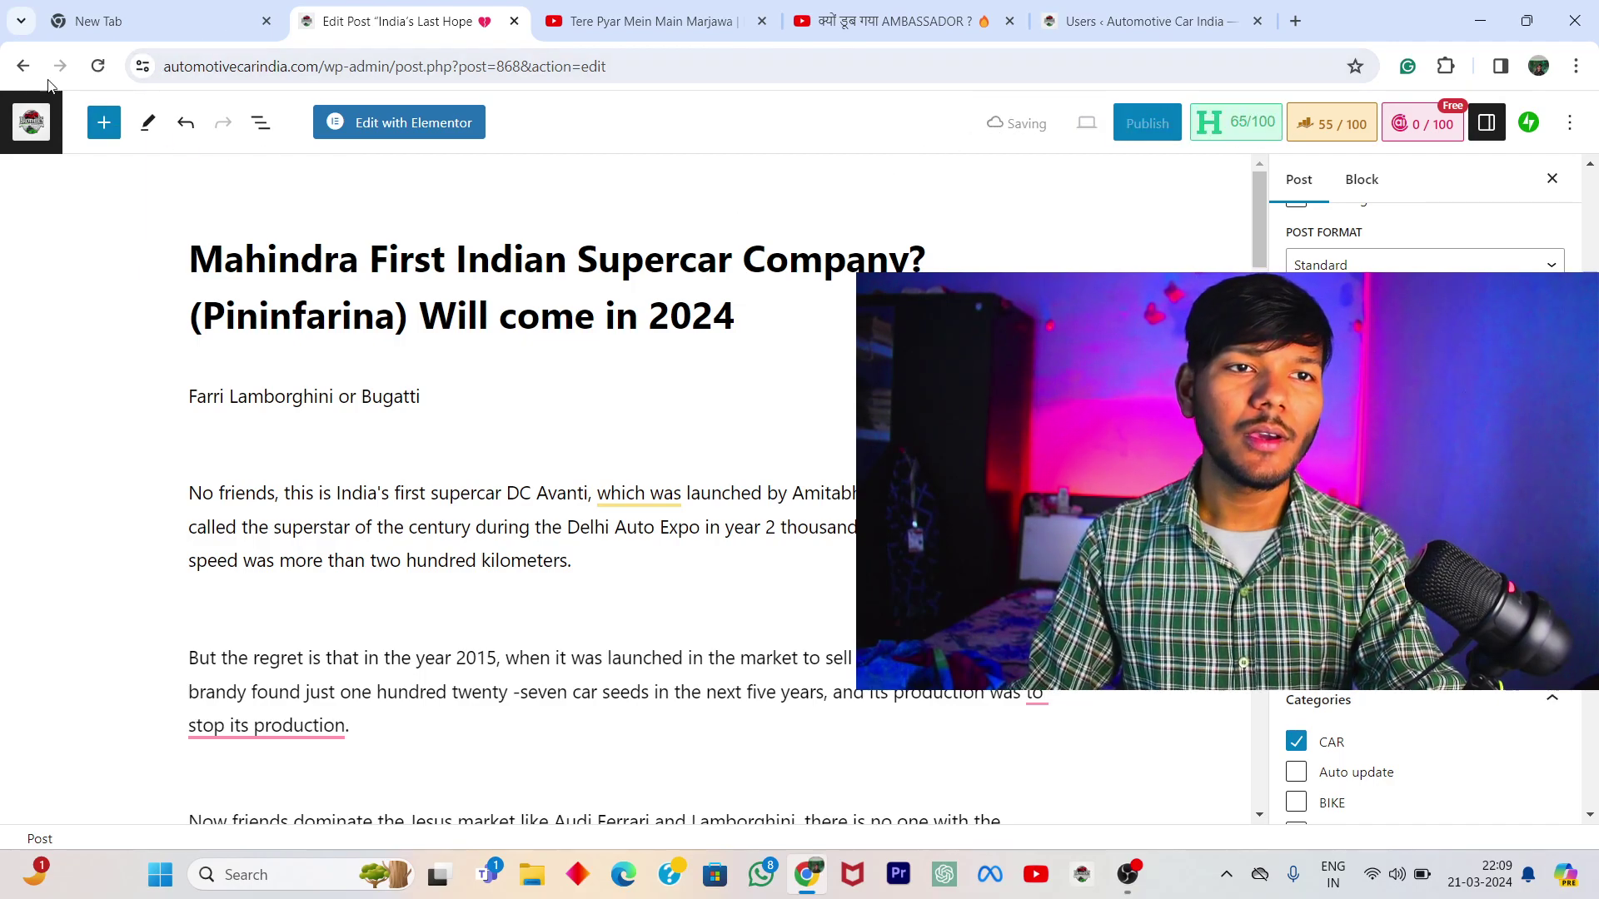
# - Reload the editor so the saved Mahindra supercar draft reopens, scoring 55/100
pyautogui.click(98, 67)
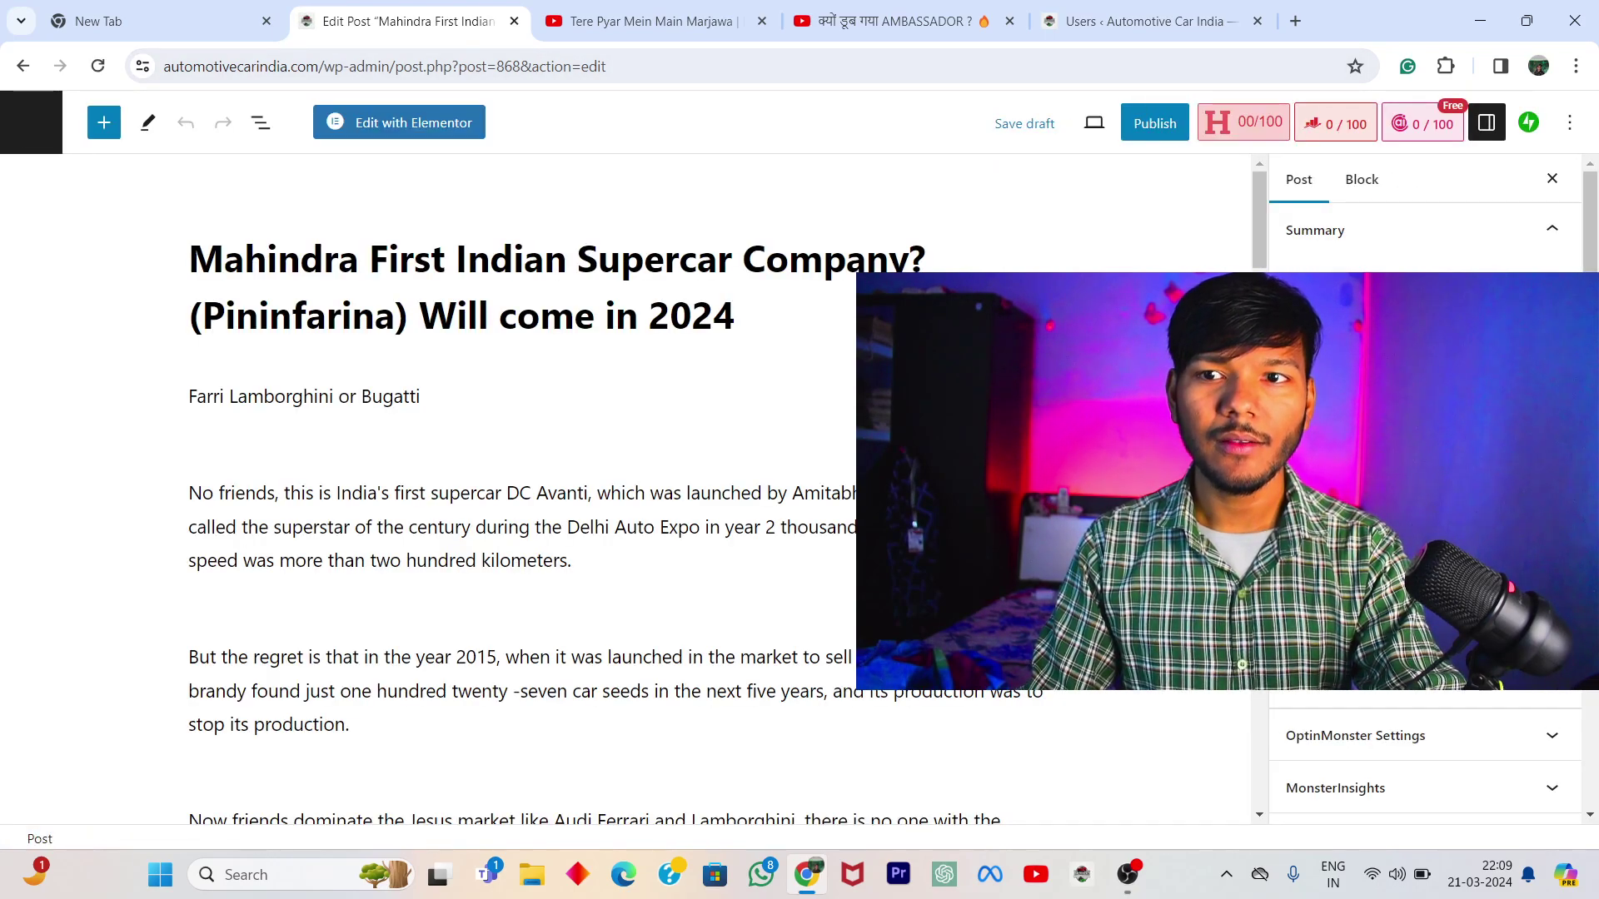
pyautogui.scroll(-3, 1424, 500)
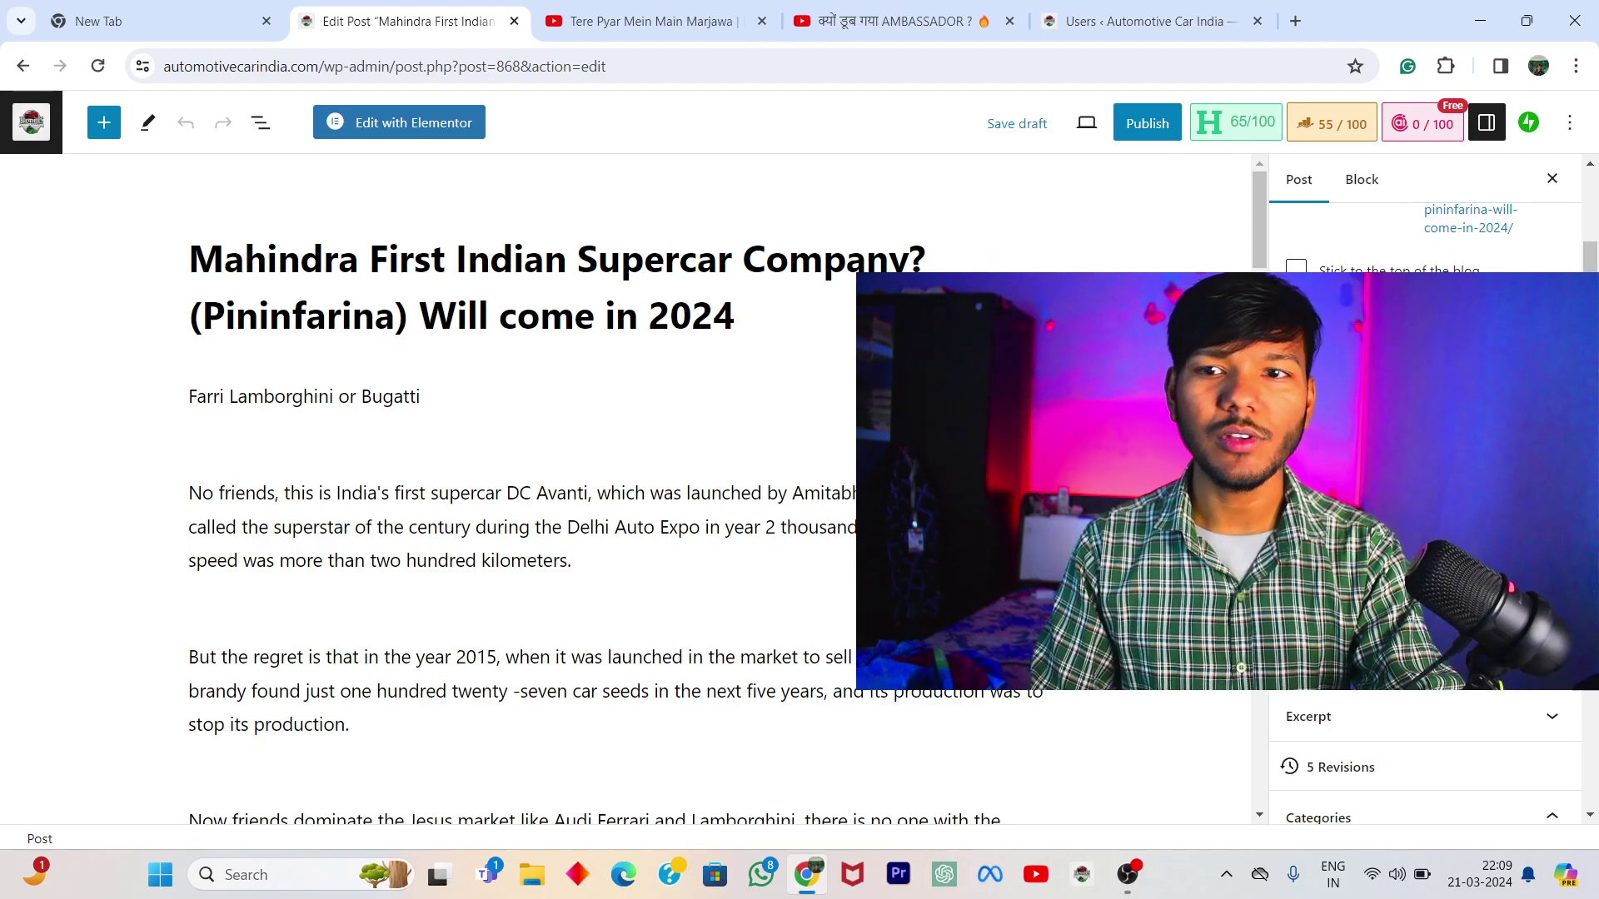
pyautogui.scroll(-10, 549, 233)
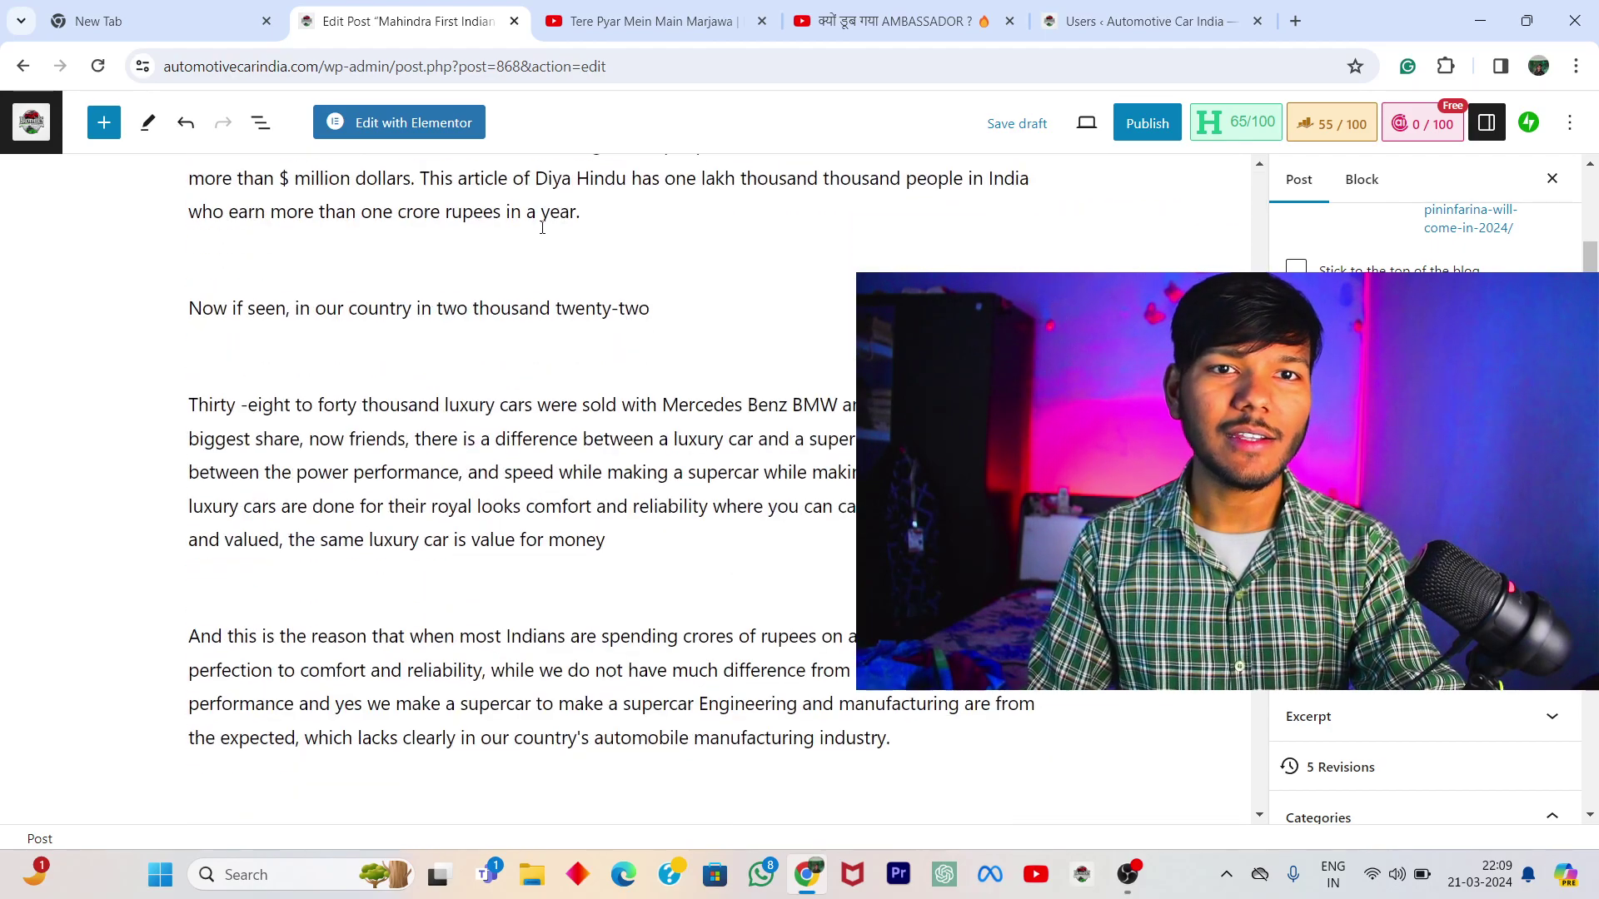